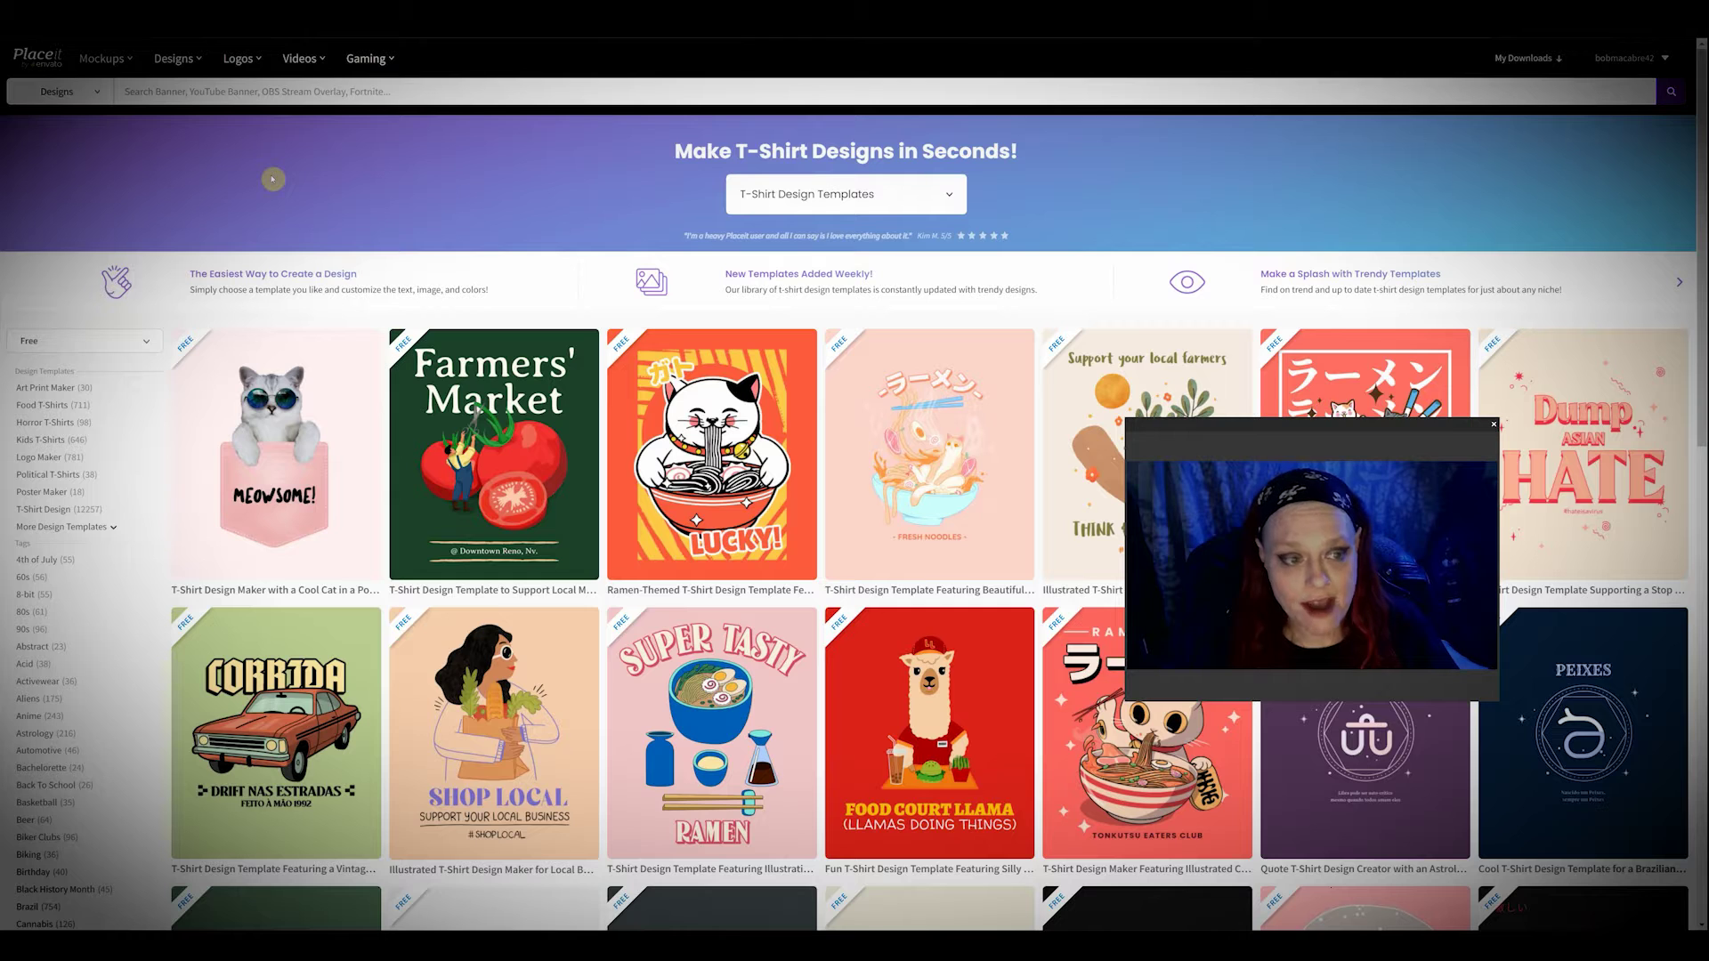
mouse_move(105, 57)
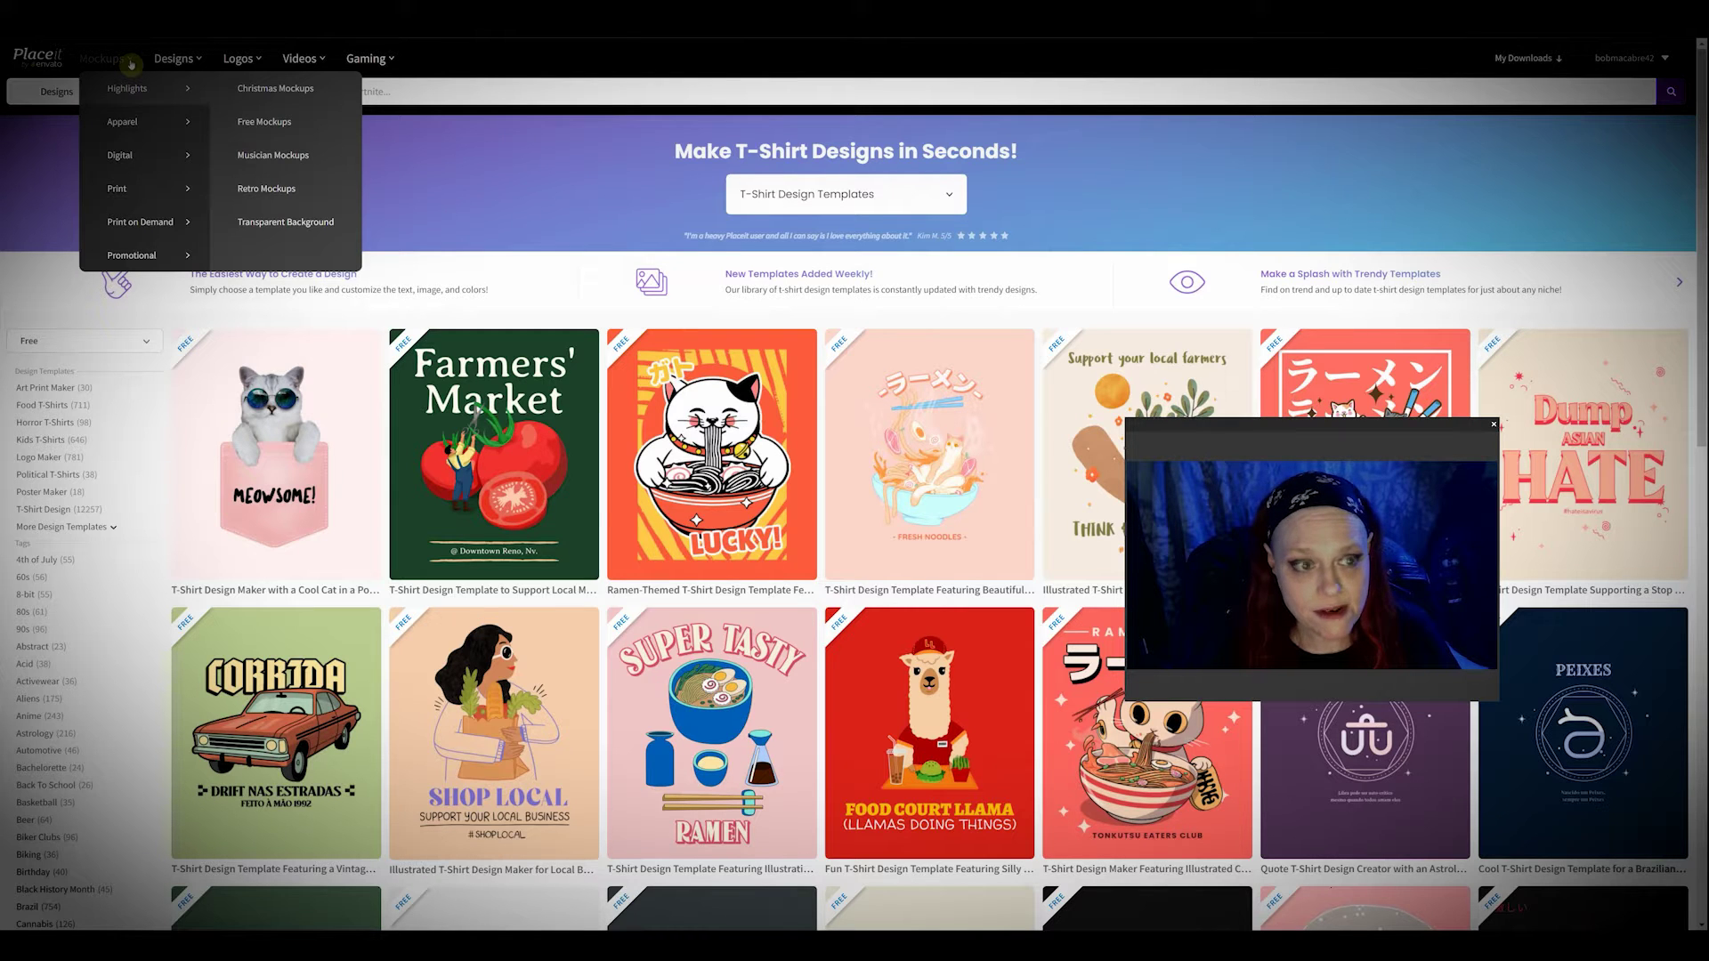
mouse_move(175, 61)
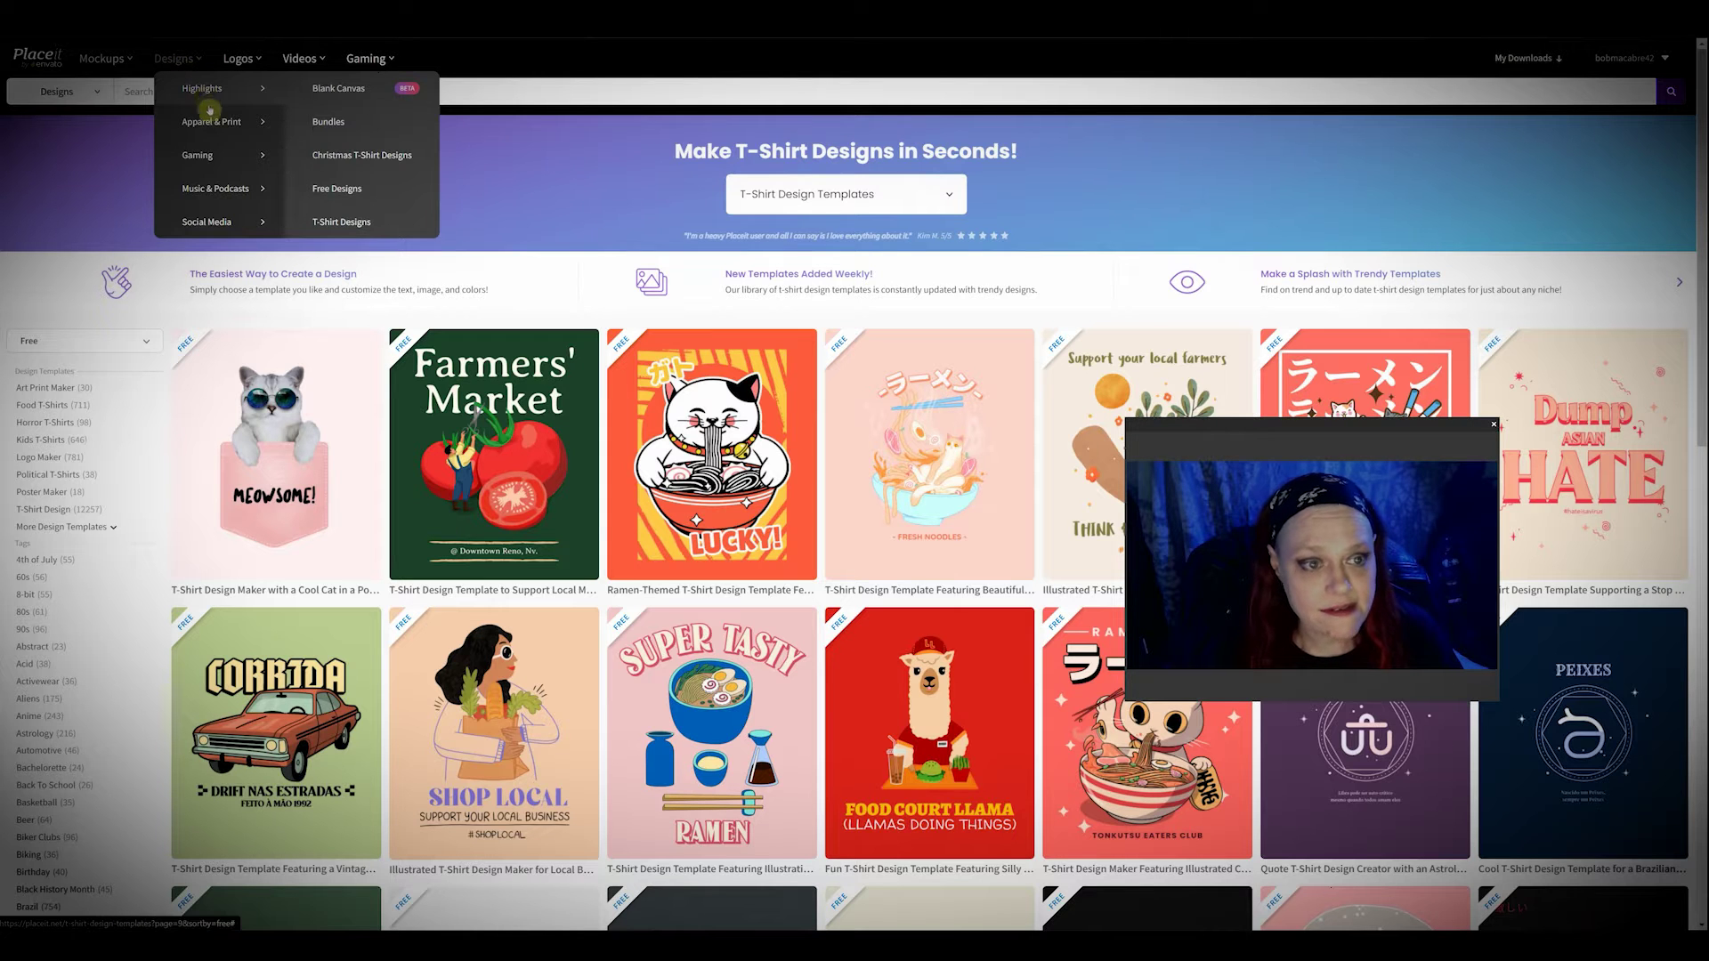
mouse_move(211, 116)
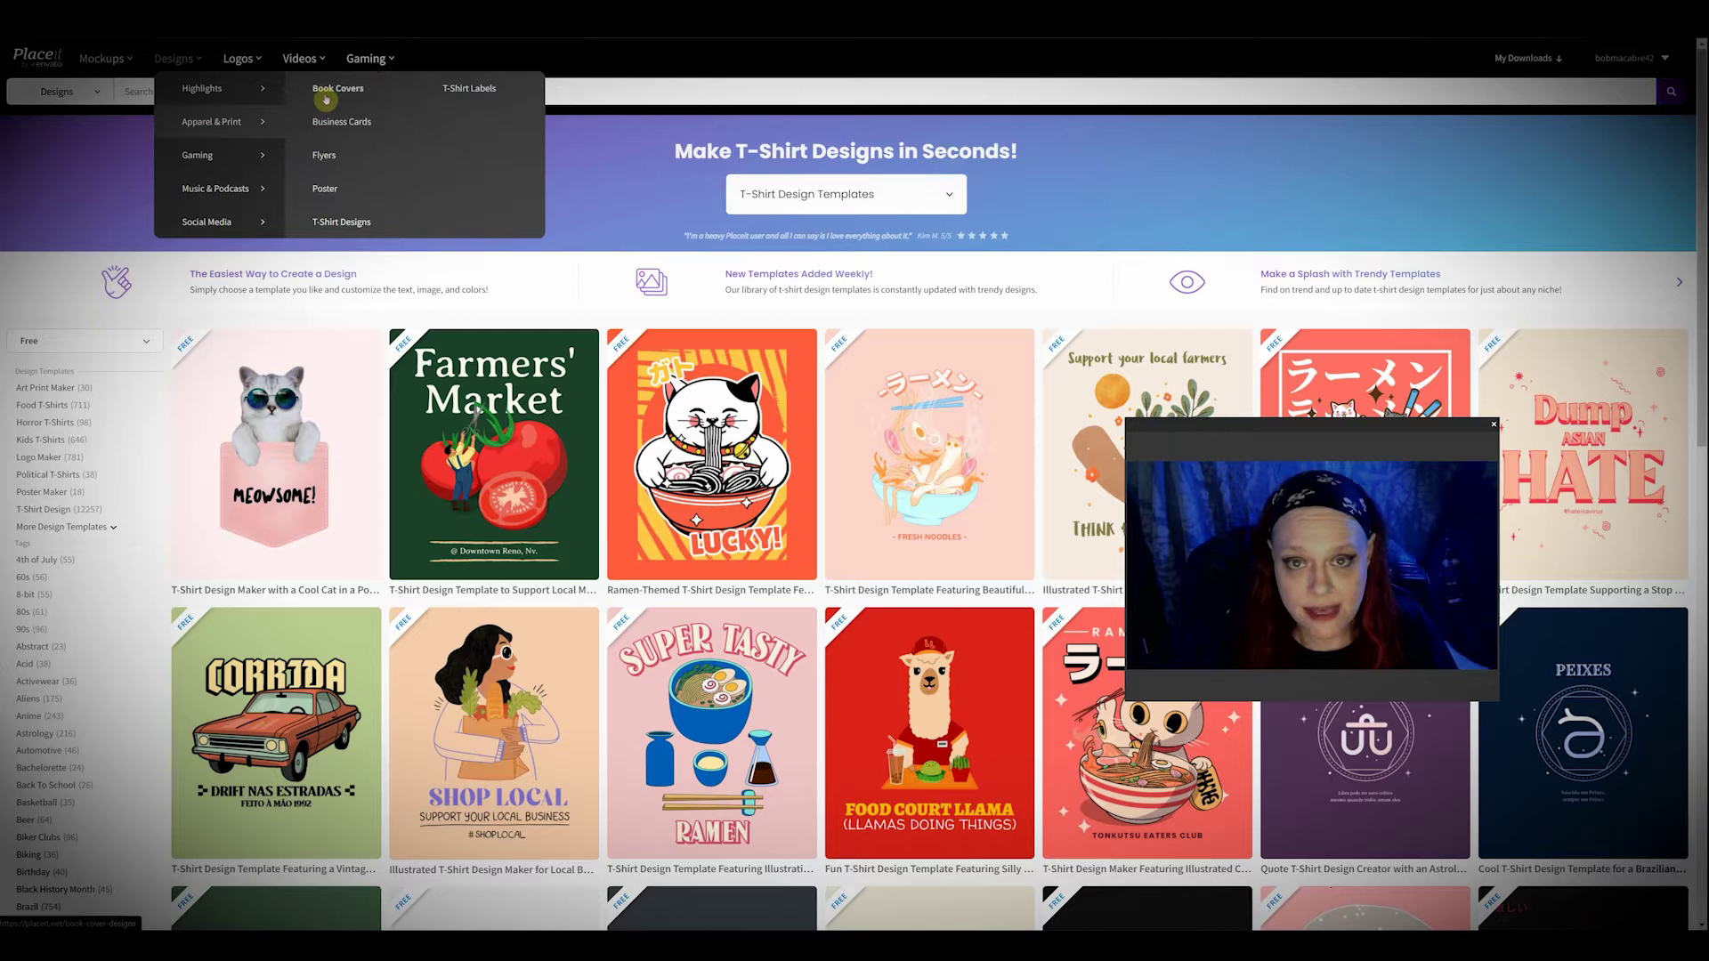
mouse_move(242, 160)
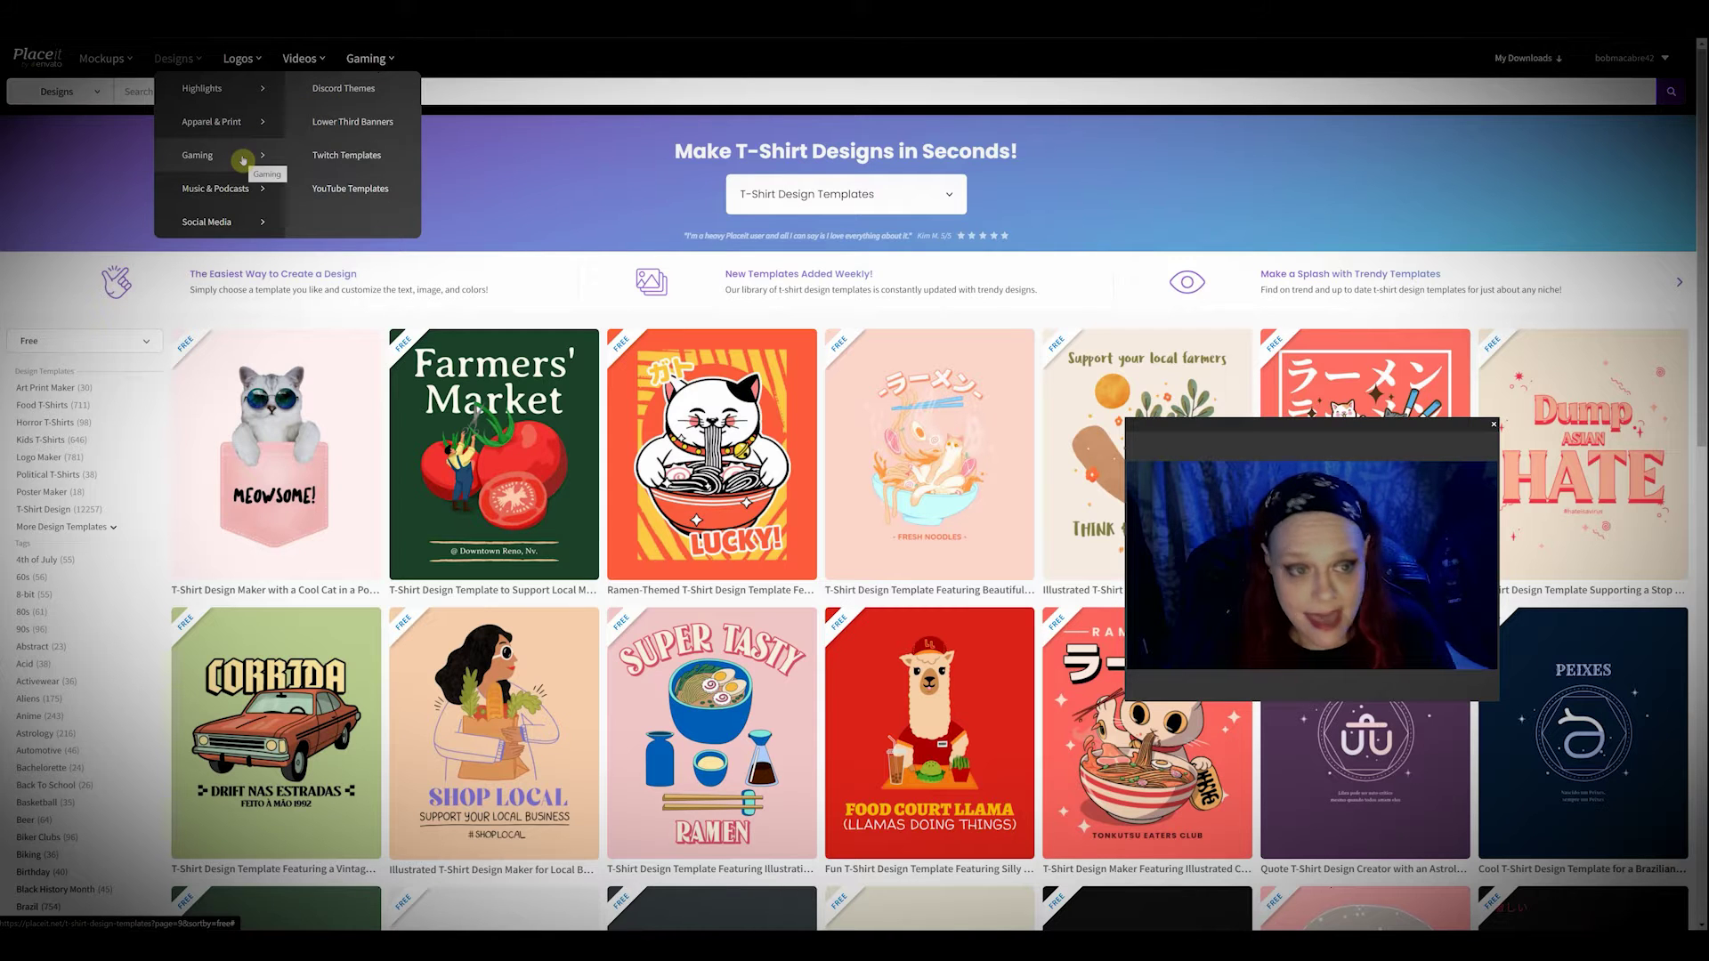
mouse_move(243, 224)
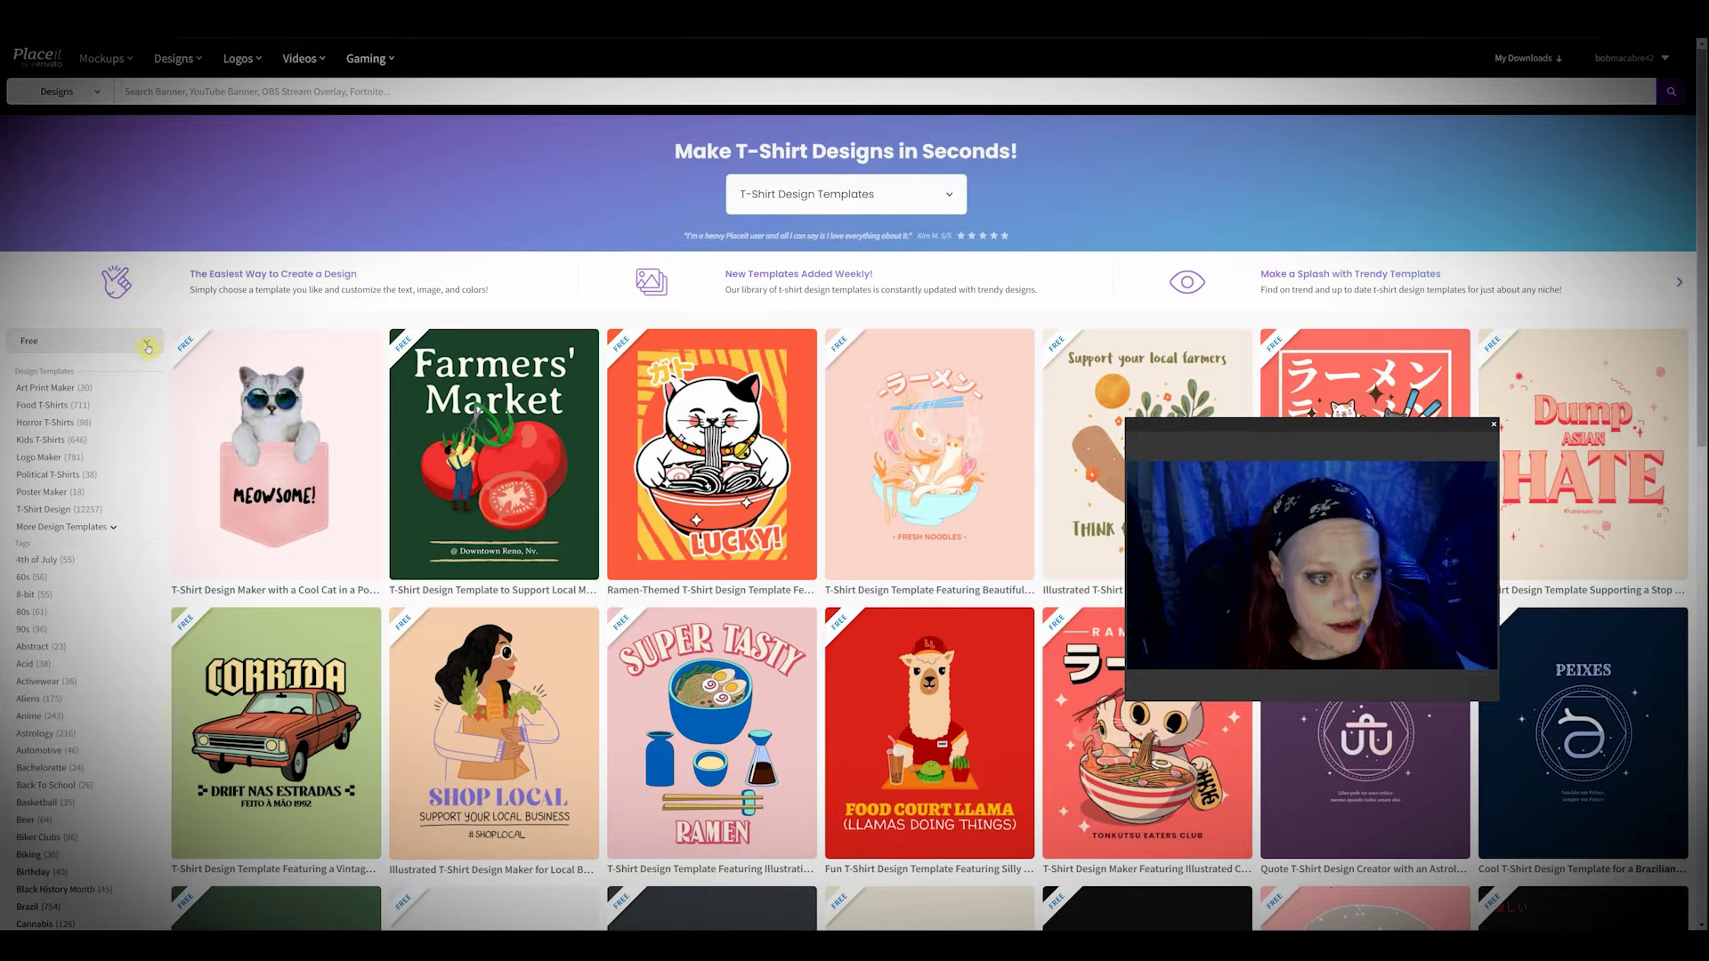
Step: Browse the T-shirt design templates sorted by Mixed and switch the sorting back to Free
left_click(148, 345)
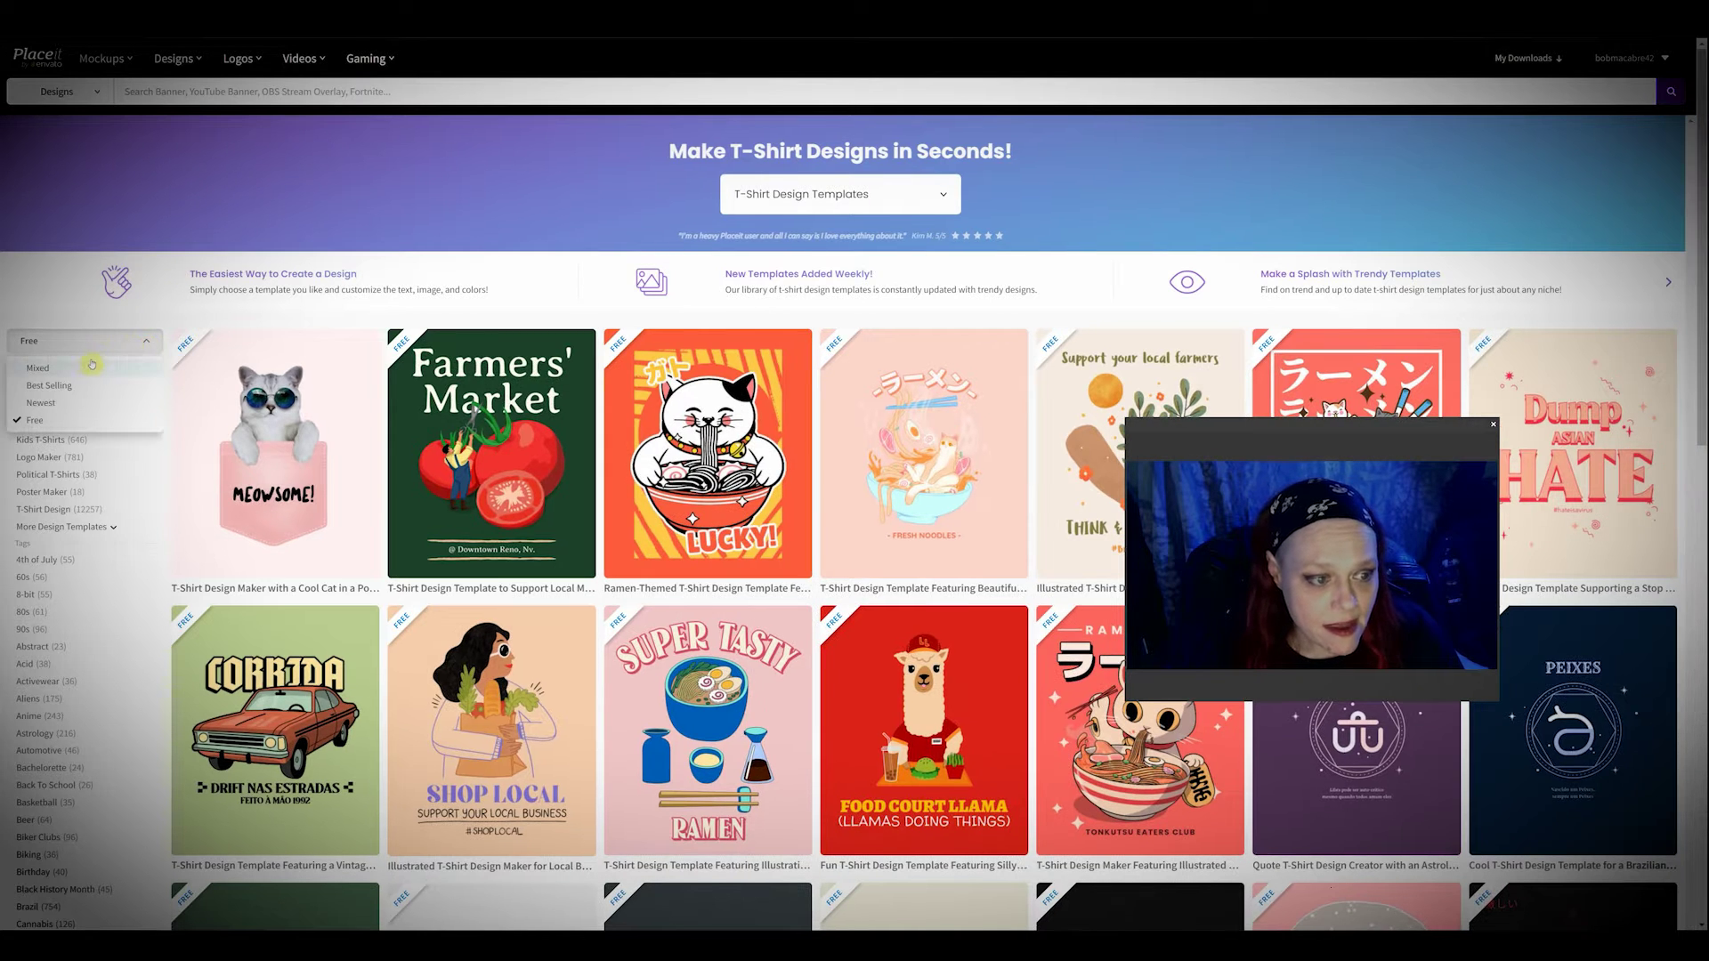
left_click(77, 368)
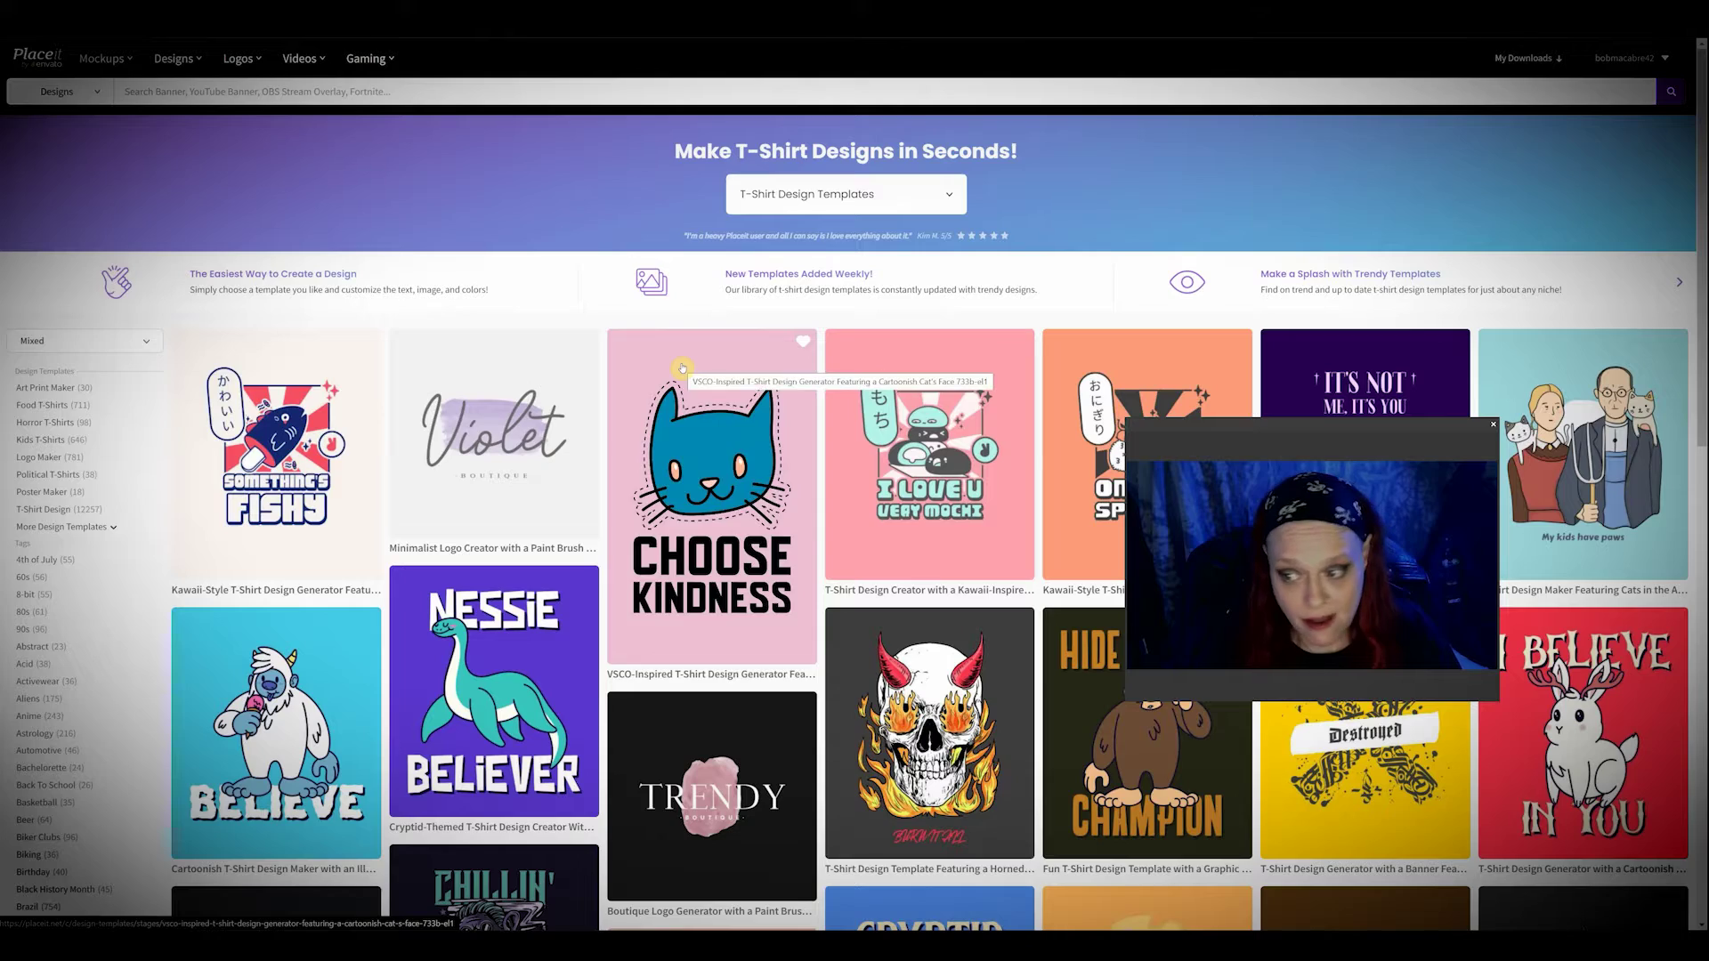
scroll(681, 367, "down", 8)
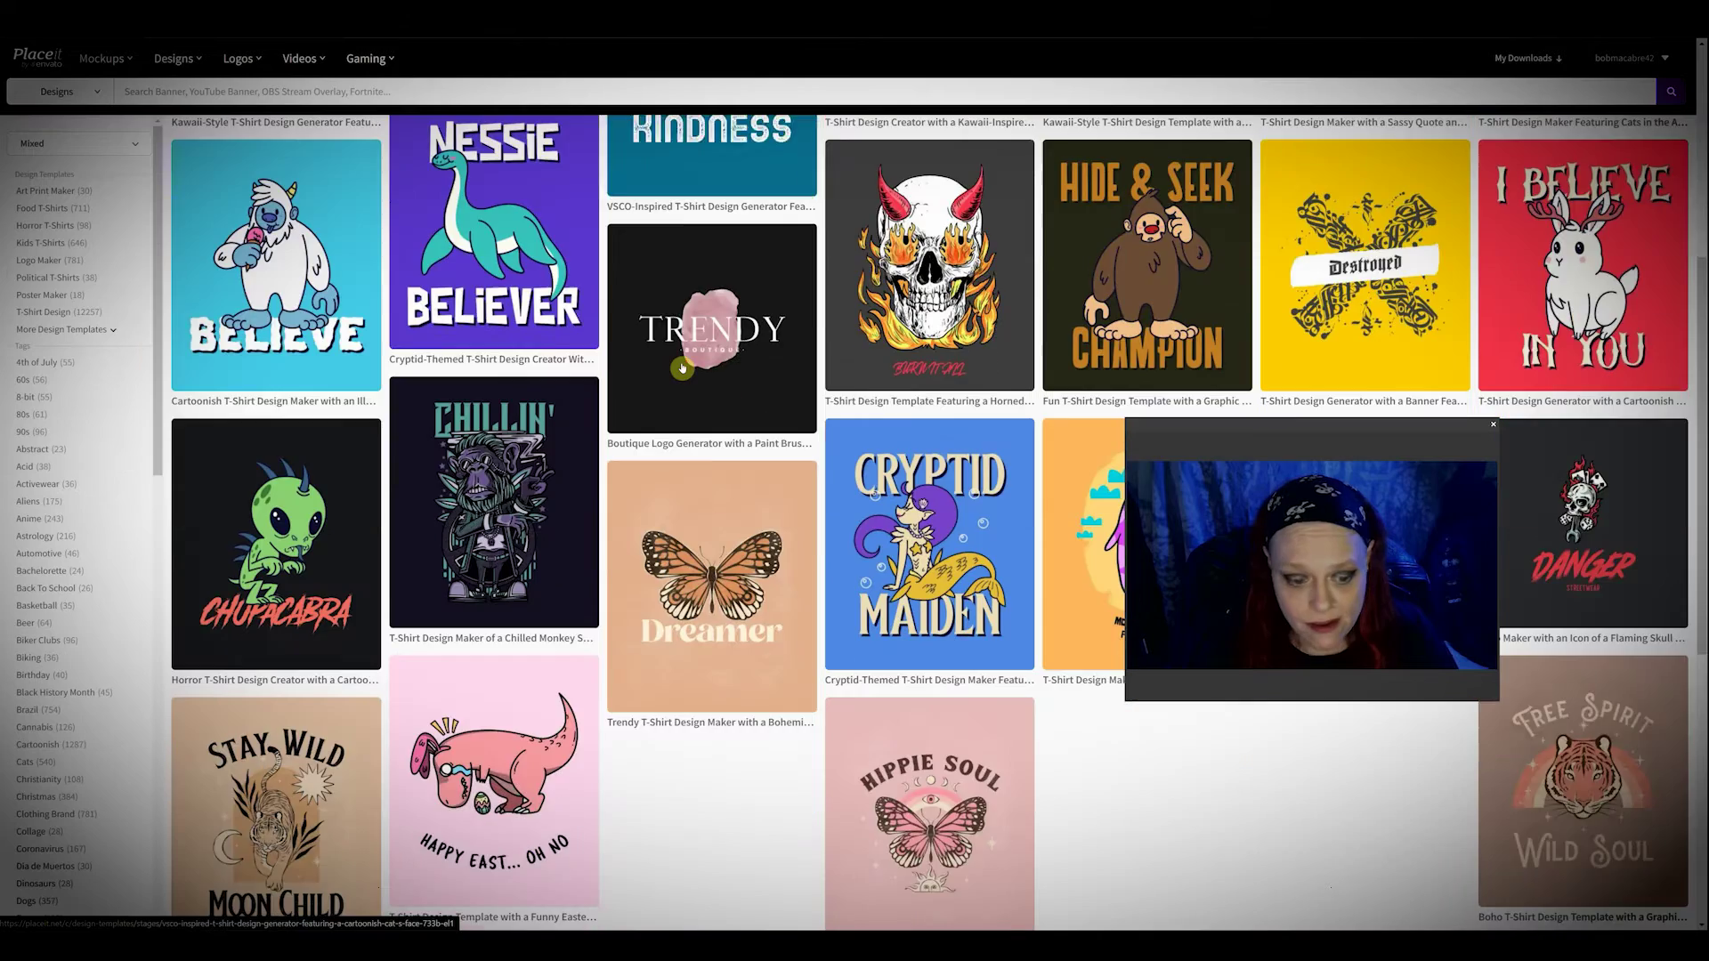
scroll(682, 368, "up", 8)
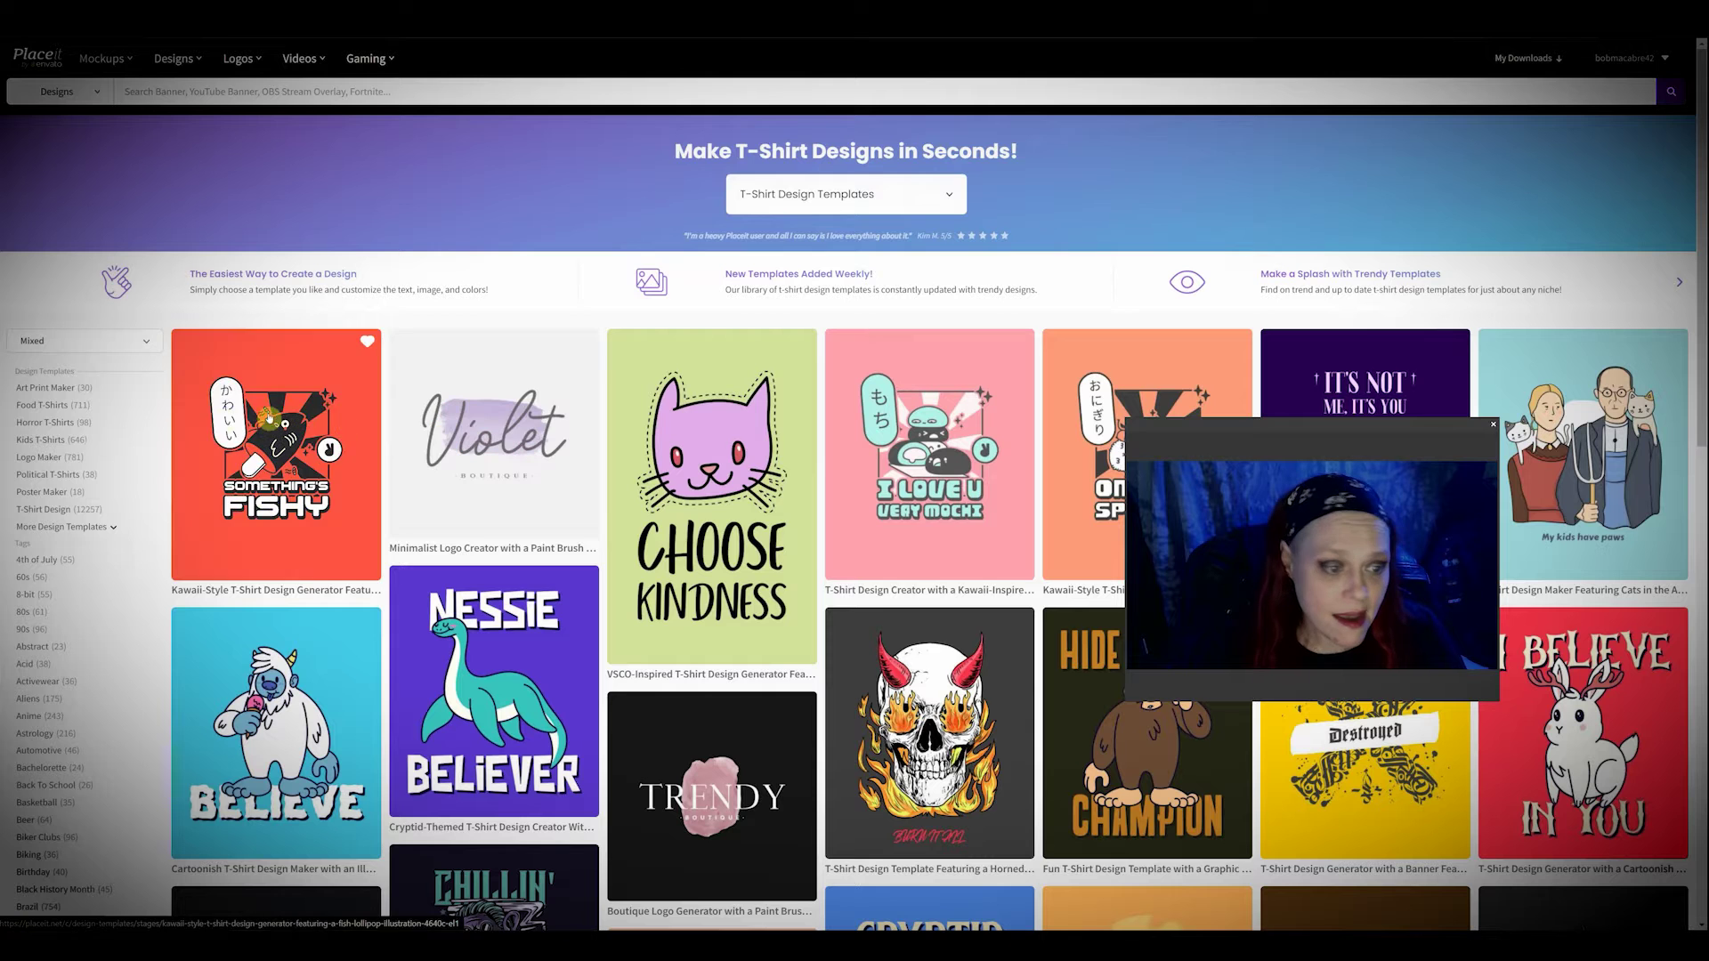
left_click(84, 340)
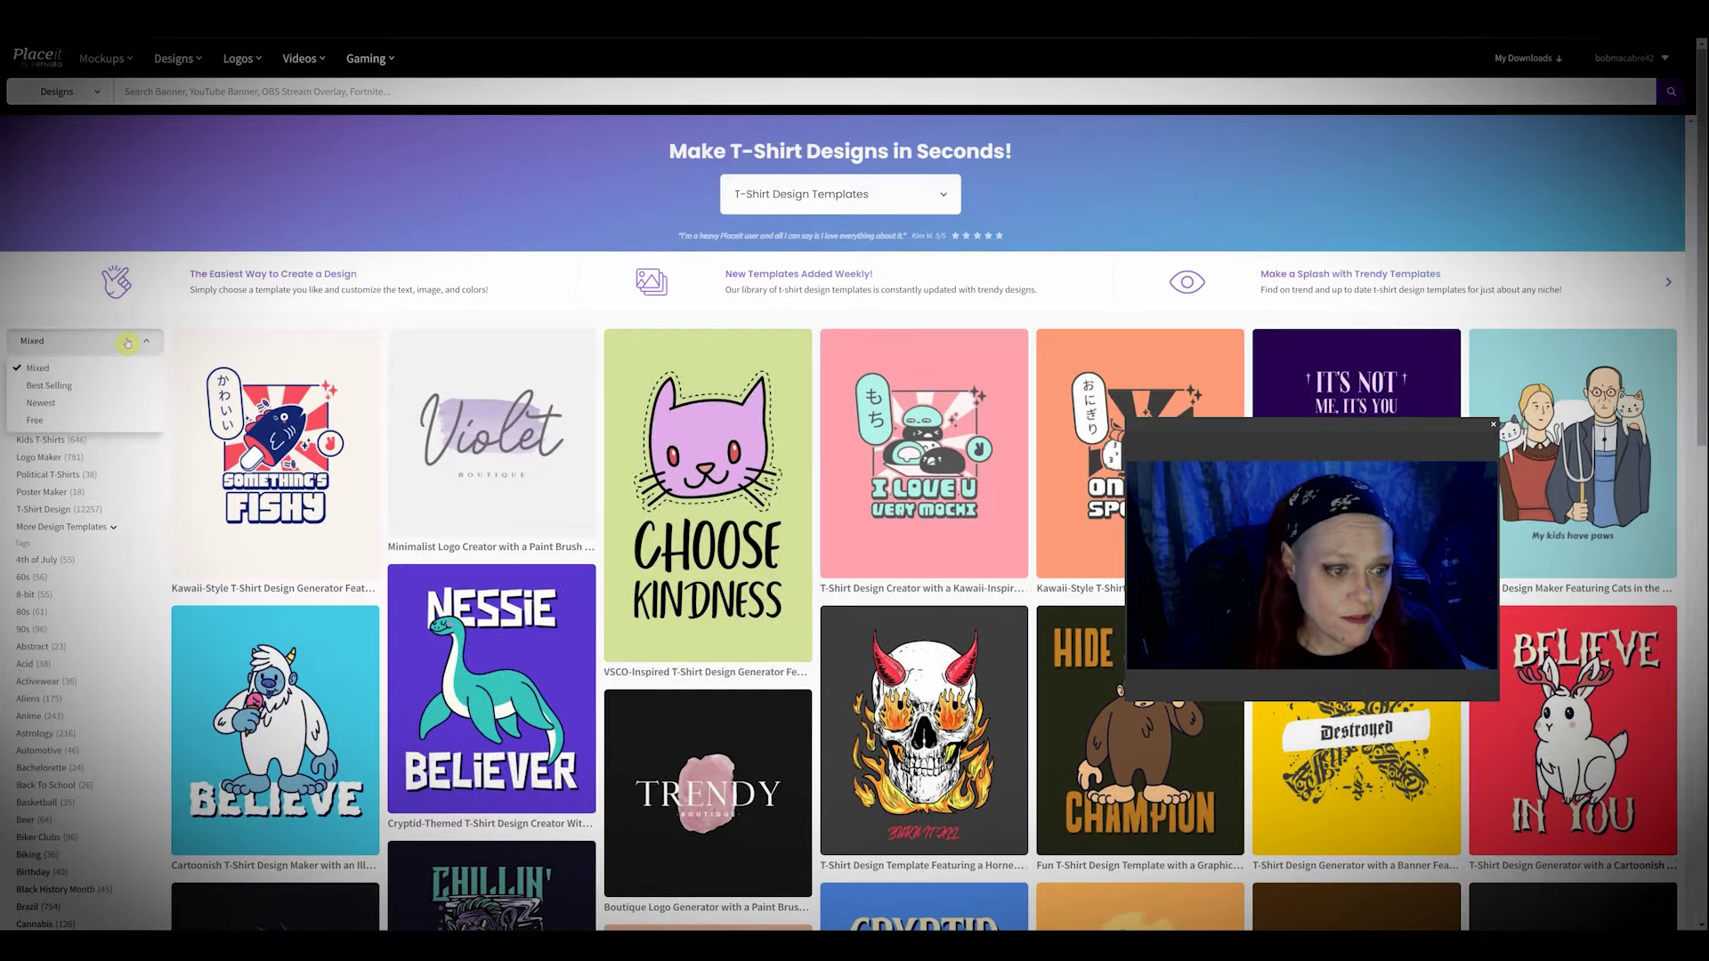
left_click(35, 420)
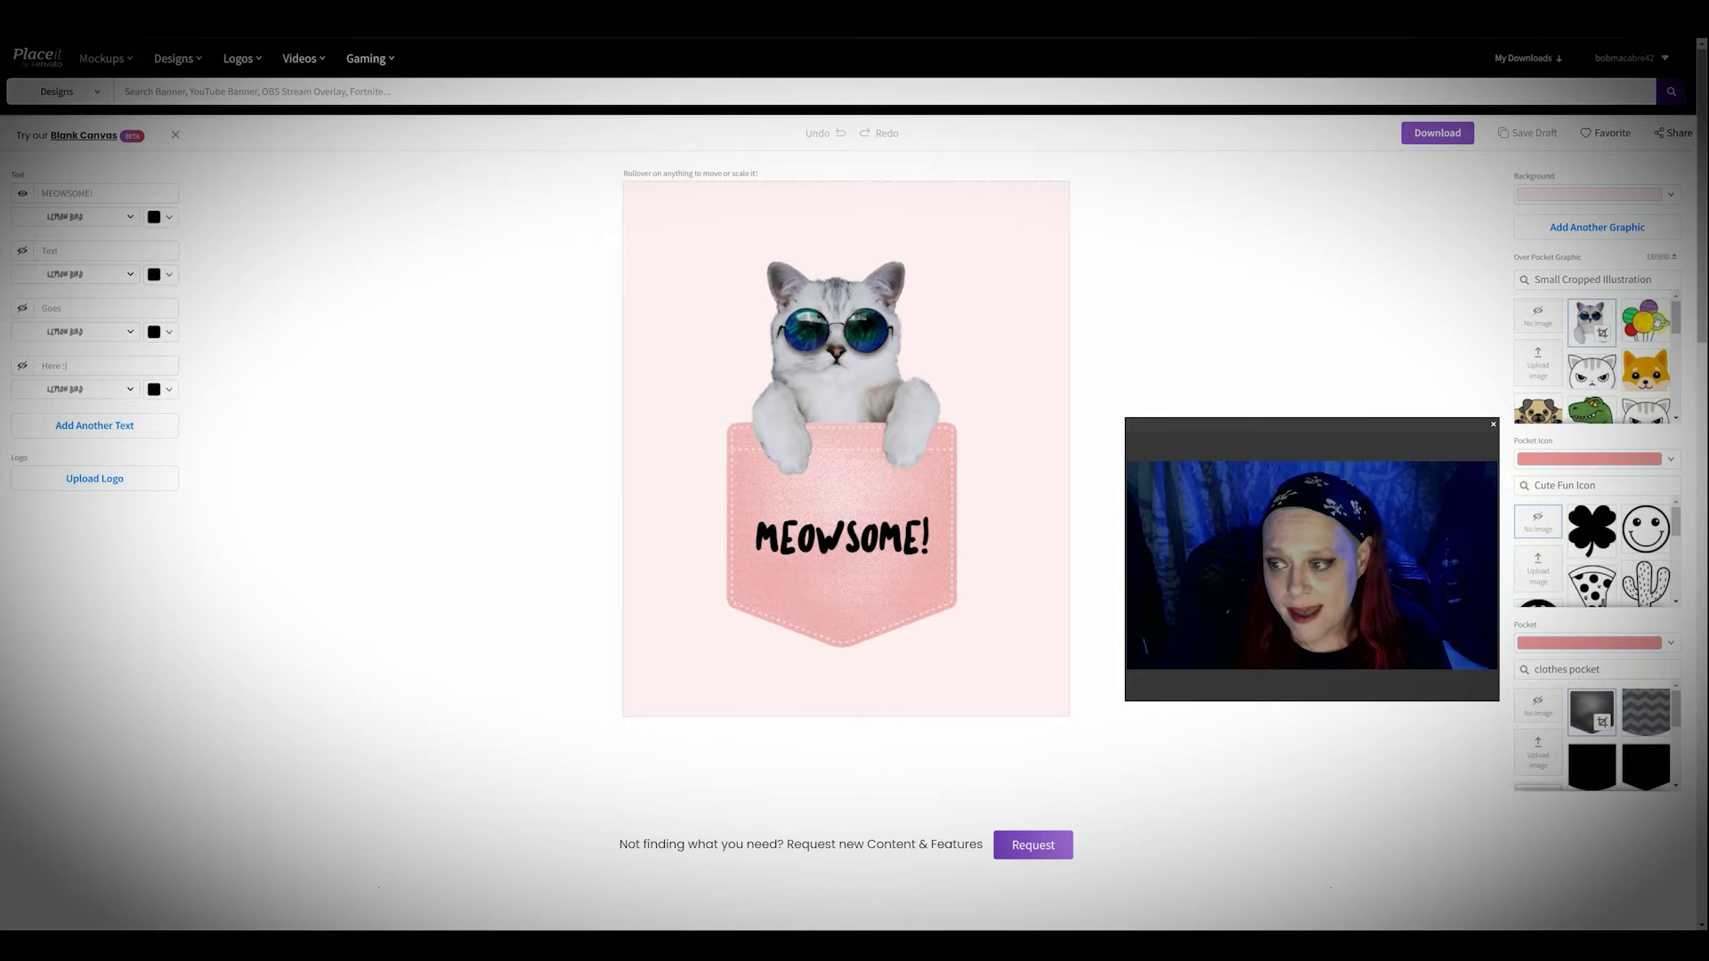
Step: Replace the sunglasses cat above the pocket with the frowning striped cartoon cat graphic
left_click(1637, 325)
left_click(1584, 372)
scroll(1676, 323, "down", 2)
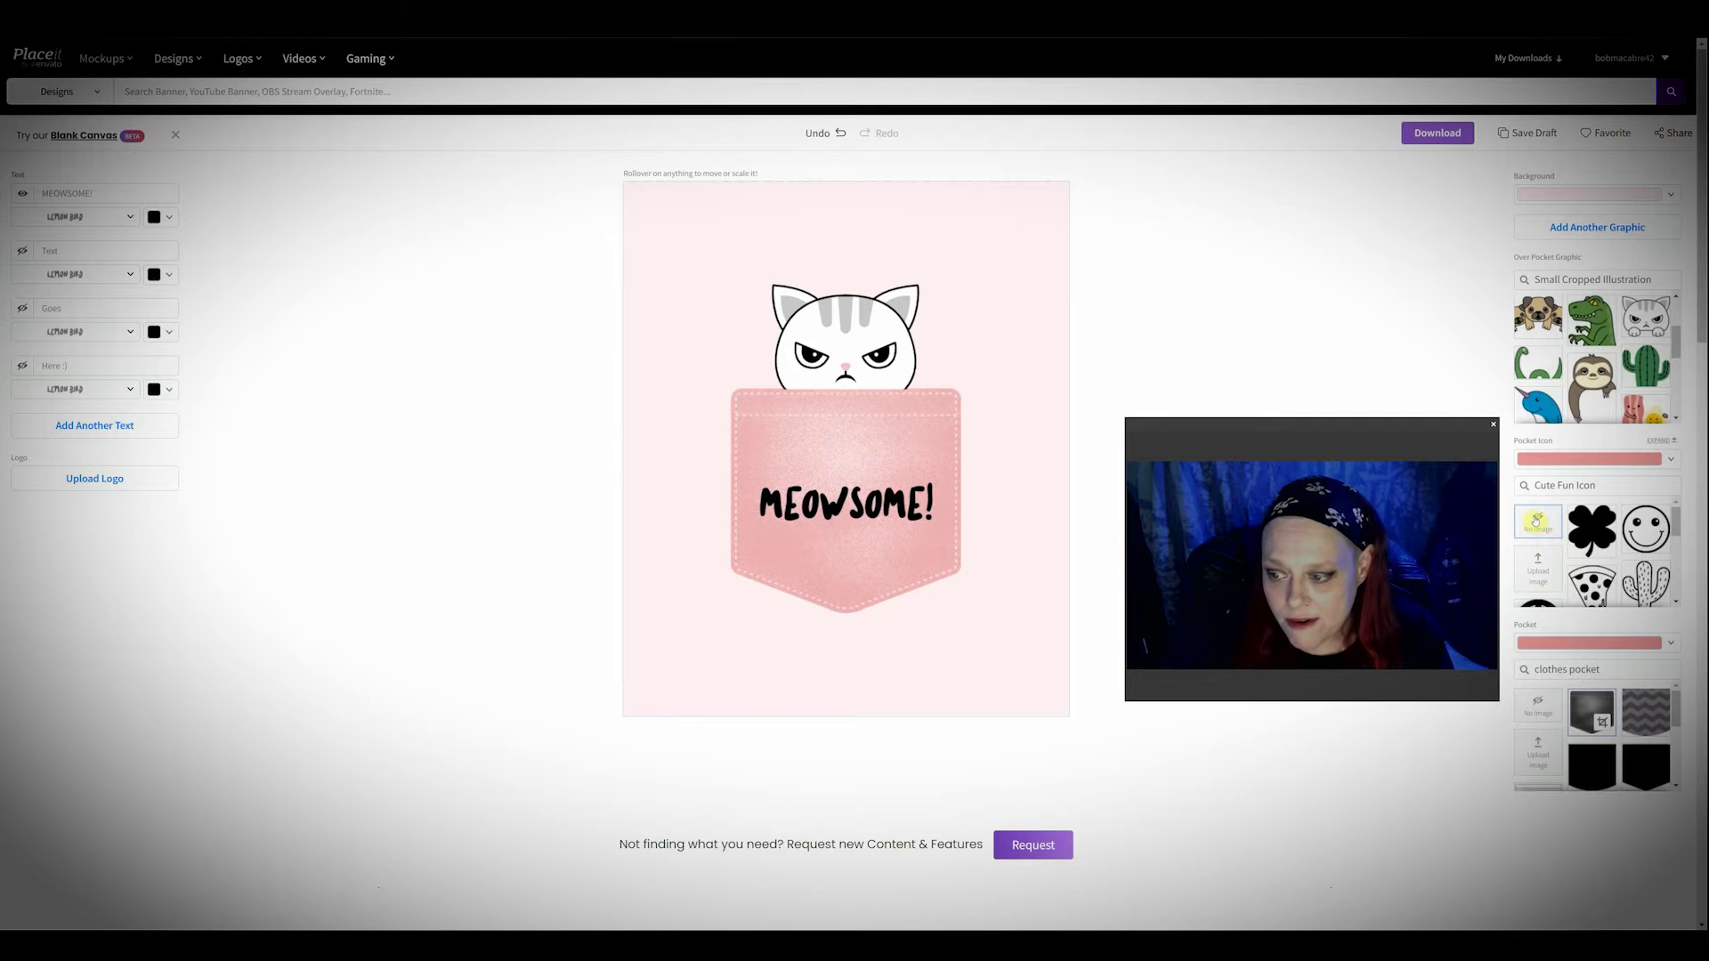
Step: Try the four-leaf clover and smiley face as pocket icons, and set the pocket icon back to no image
left_click(1588, 527)
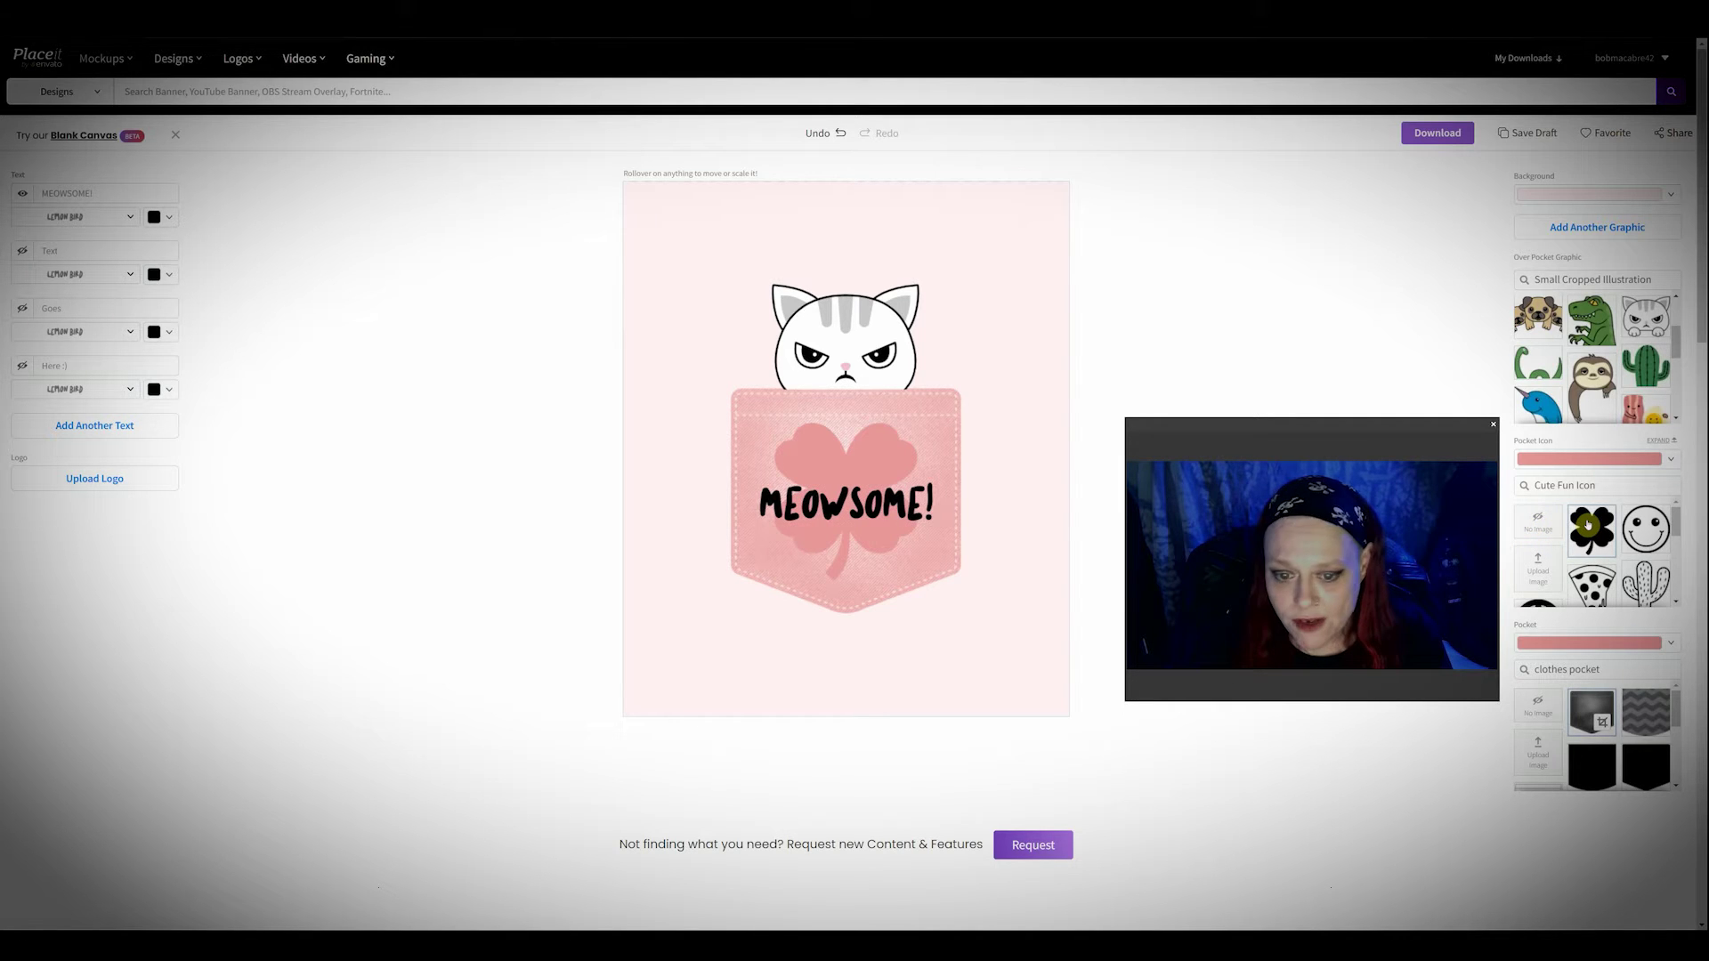
left_click(1648, 531)
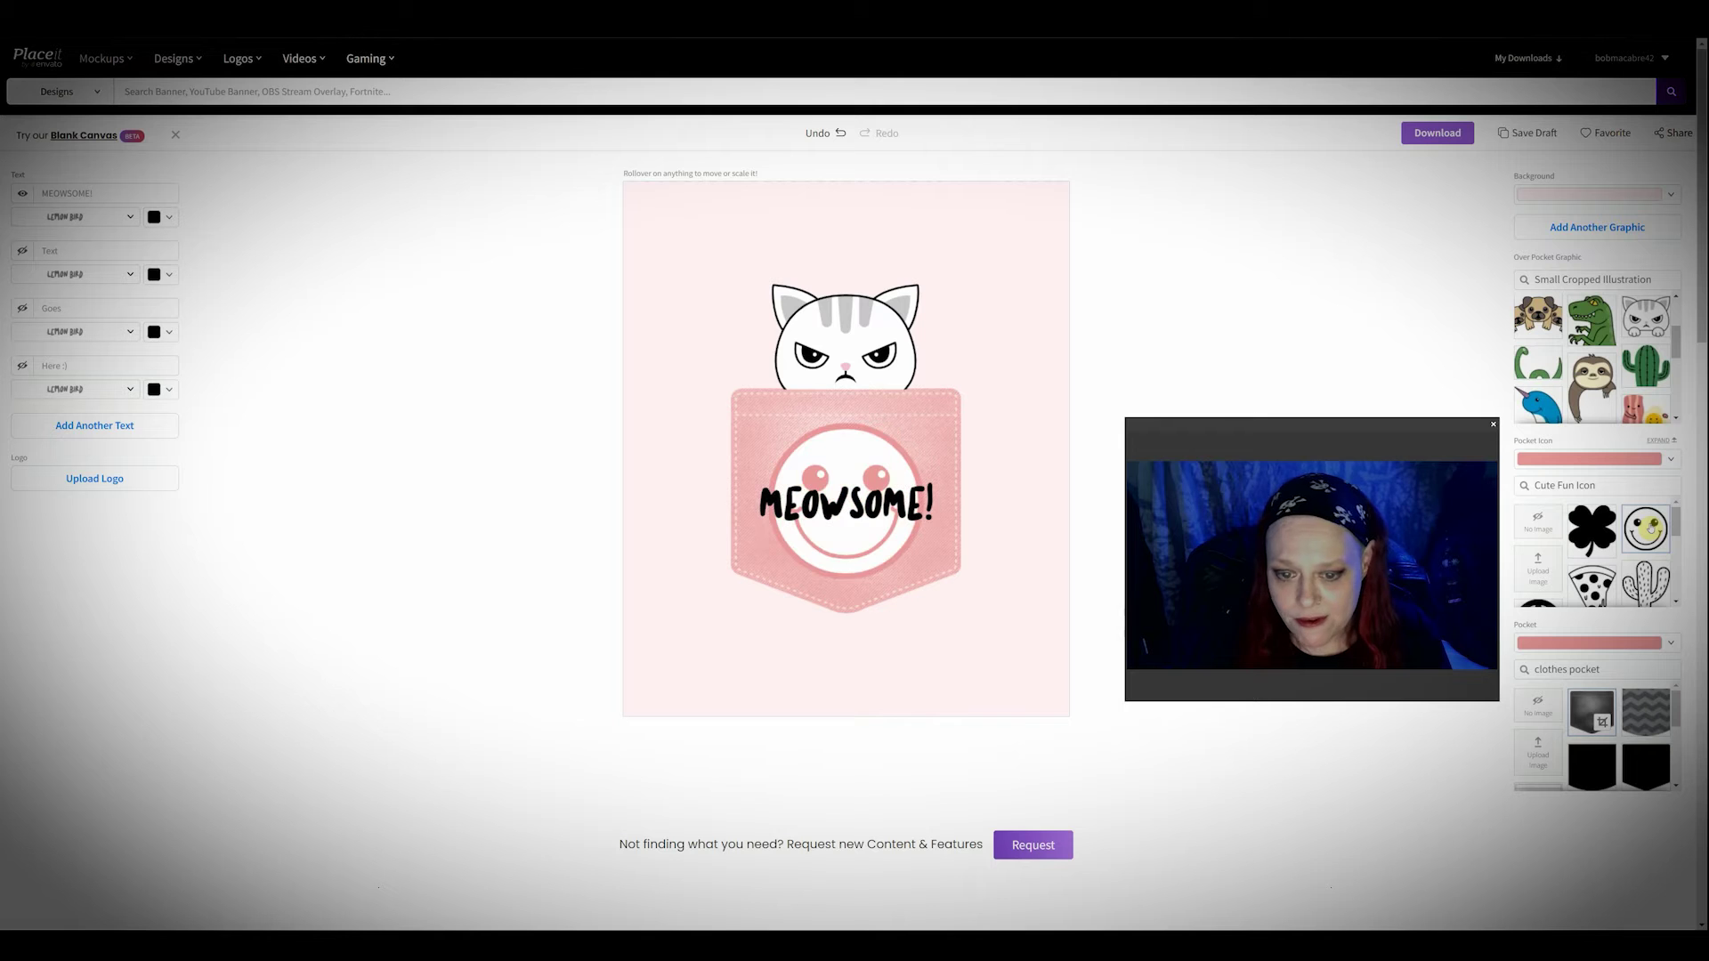
left_click(1536, 523)
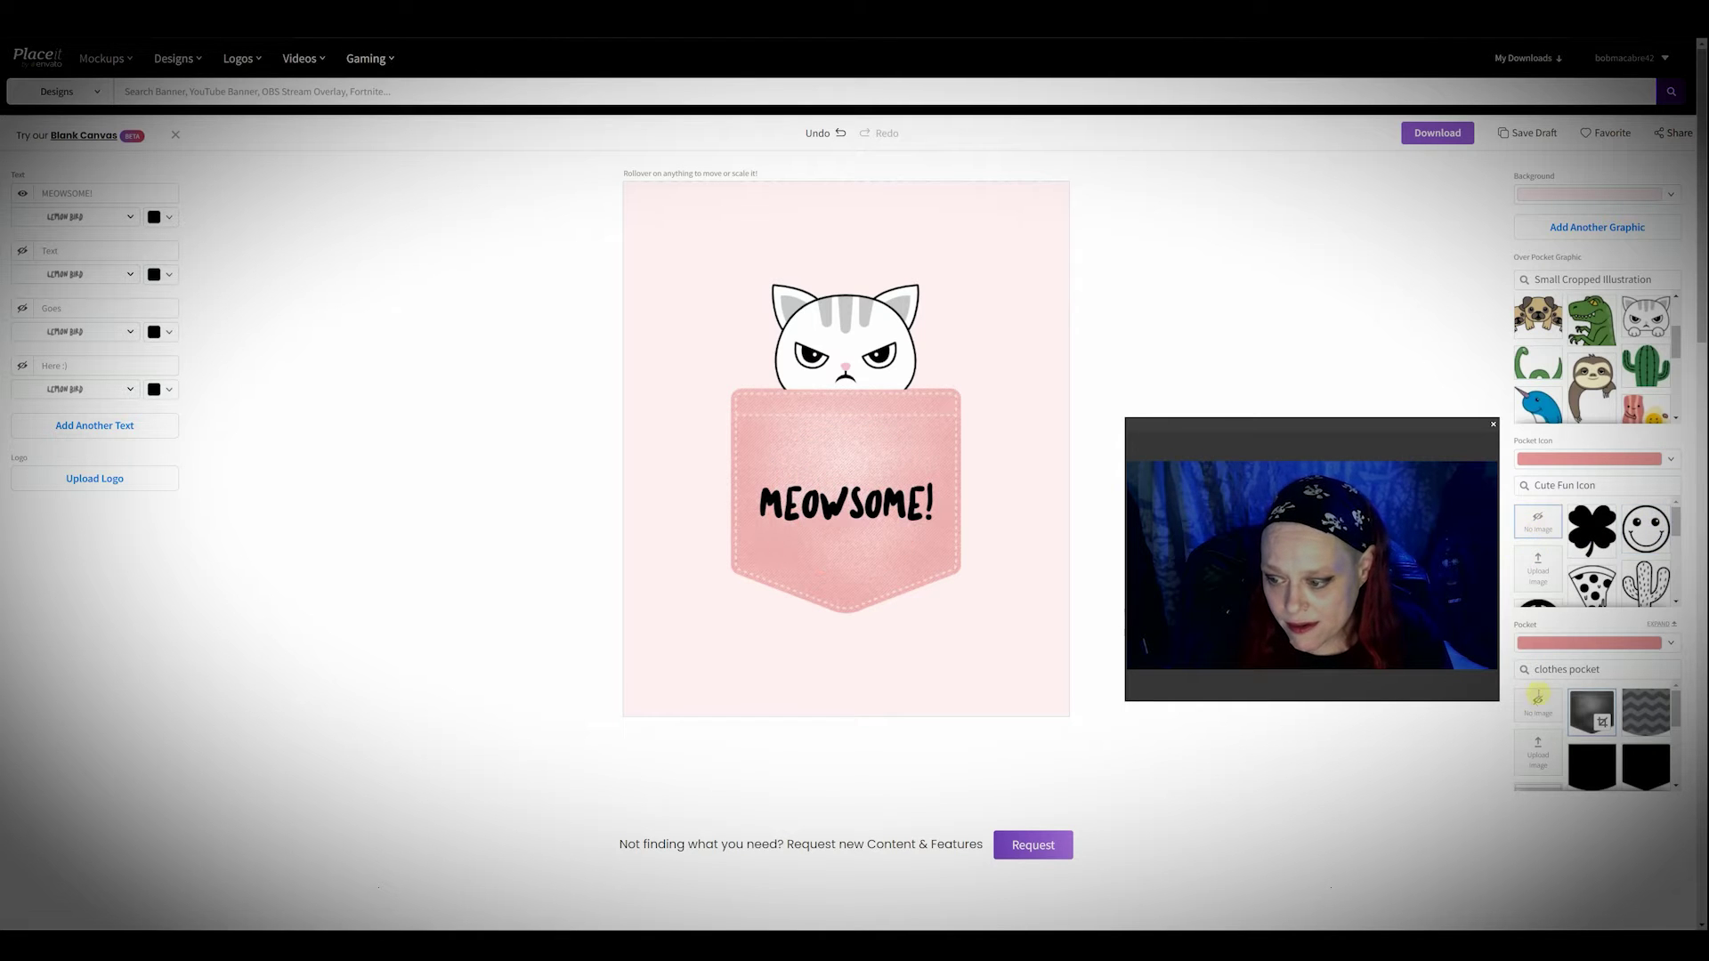
Step: Remove the pocket image and swap the over-pocket graphic for the photographic gray tabby cat head with green eyes
left_click(1537, 702)
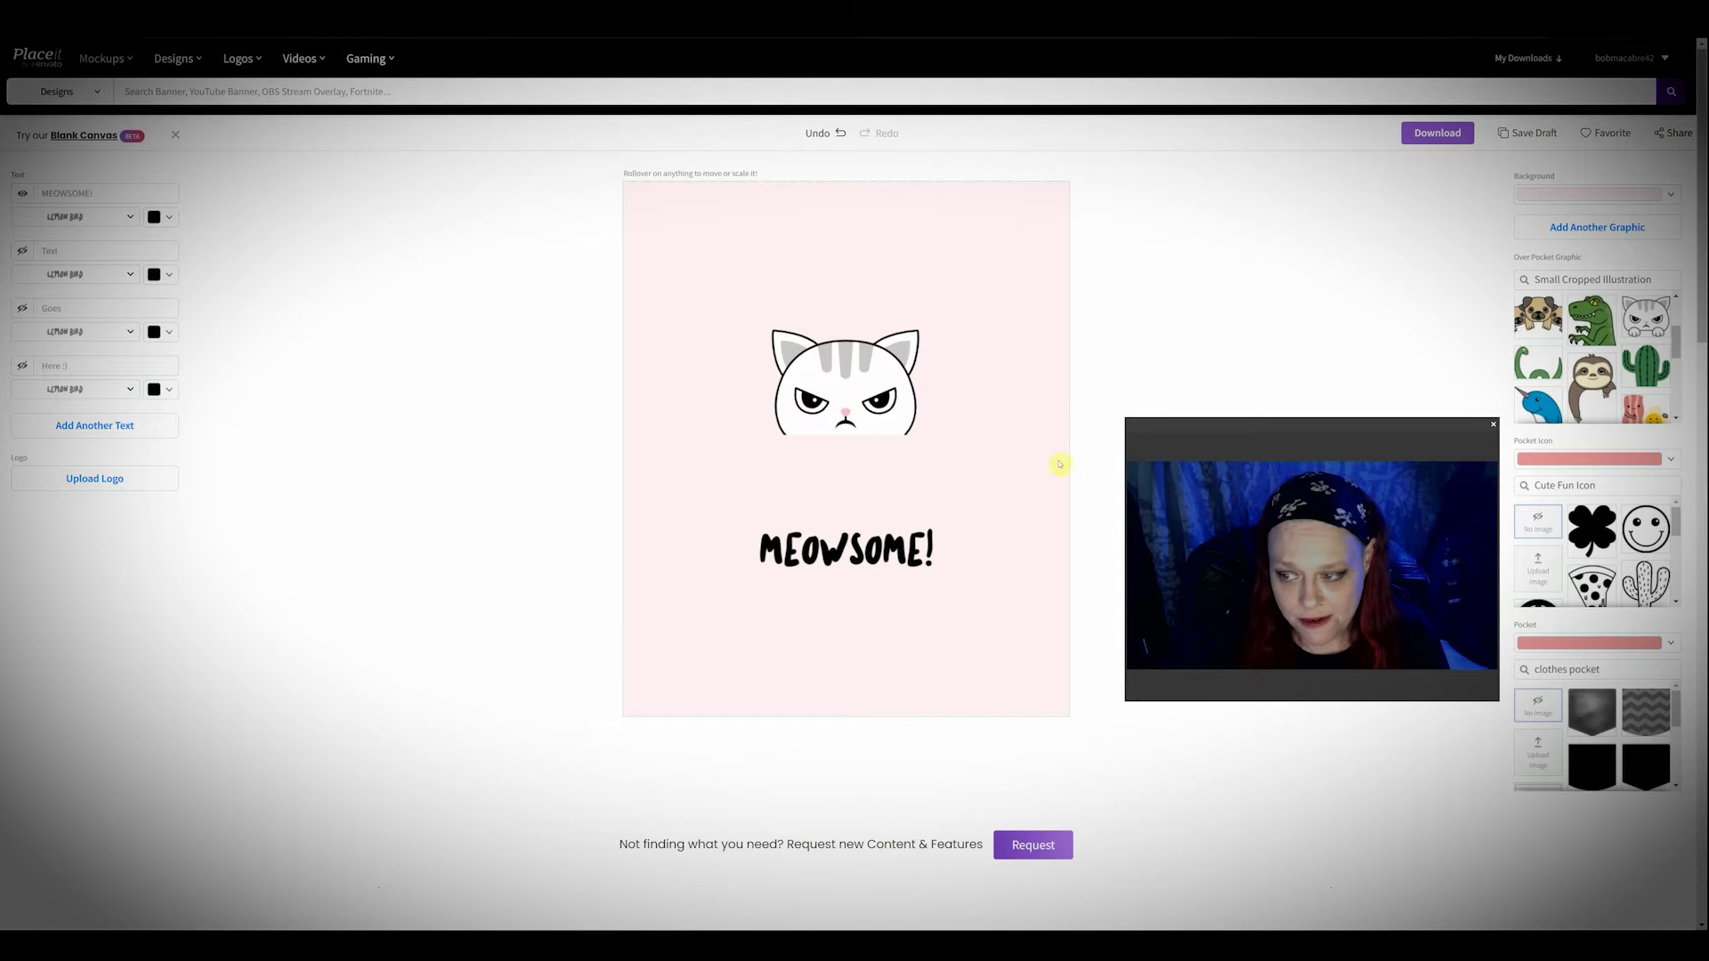
scroll(1628, 332, "down", 5)
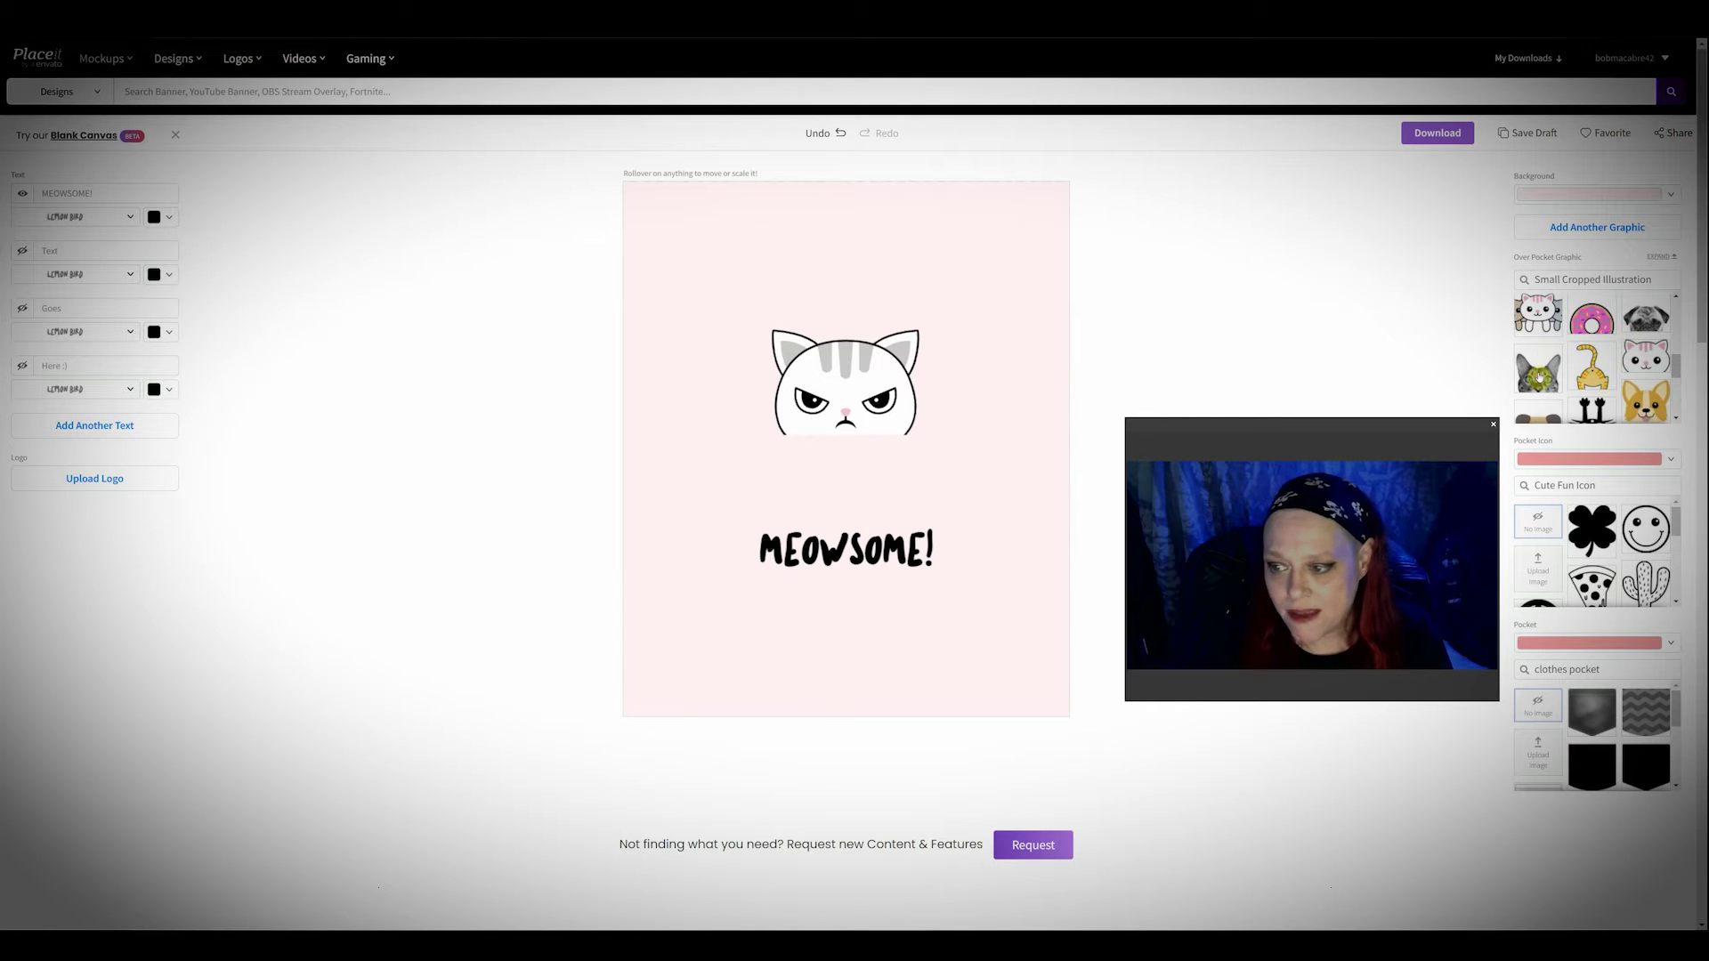
left_click(1539, 376)
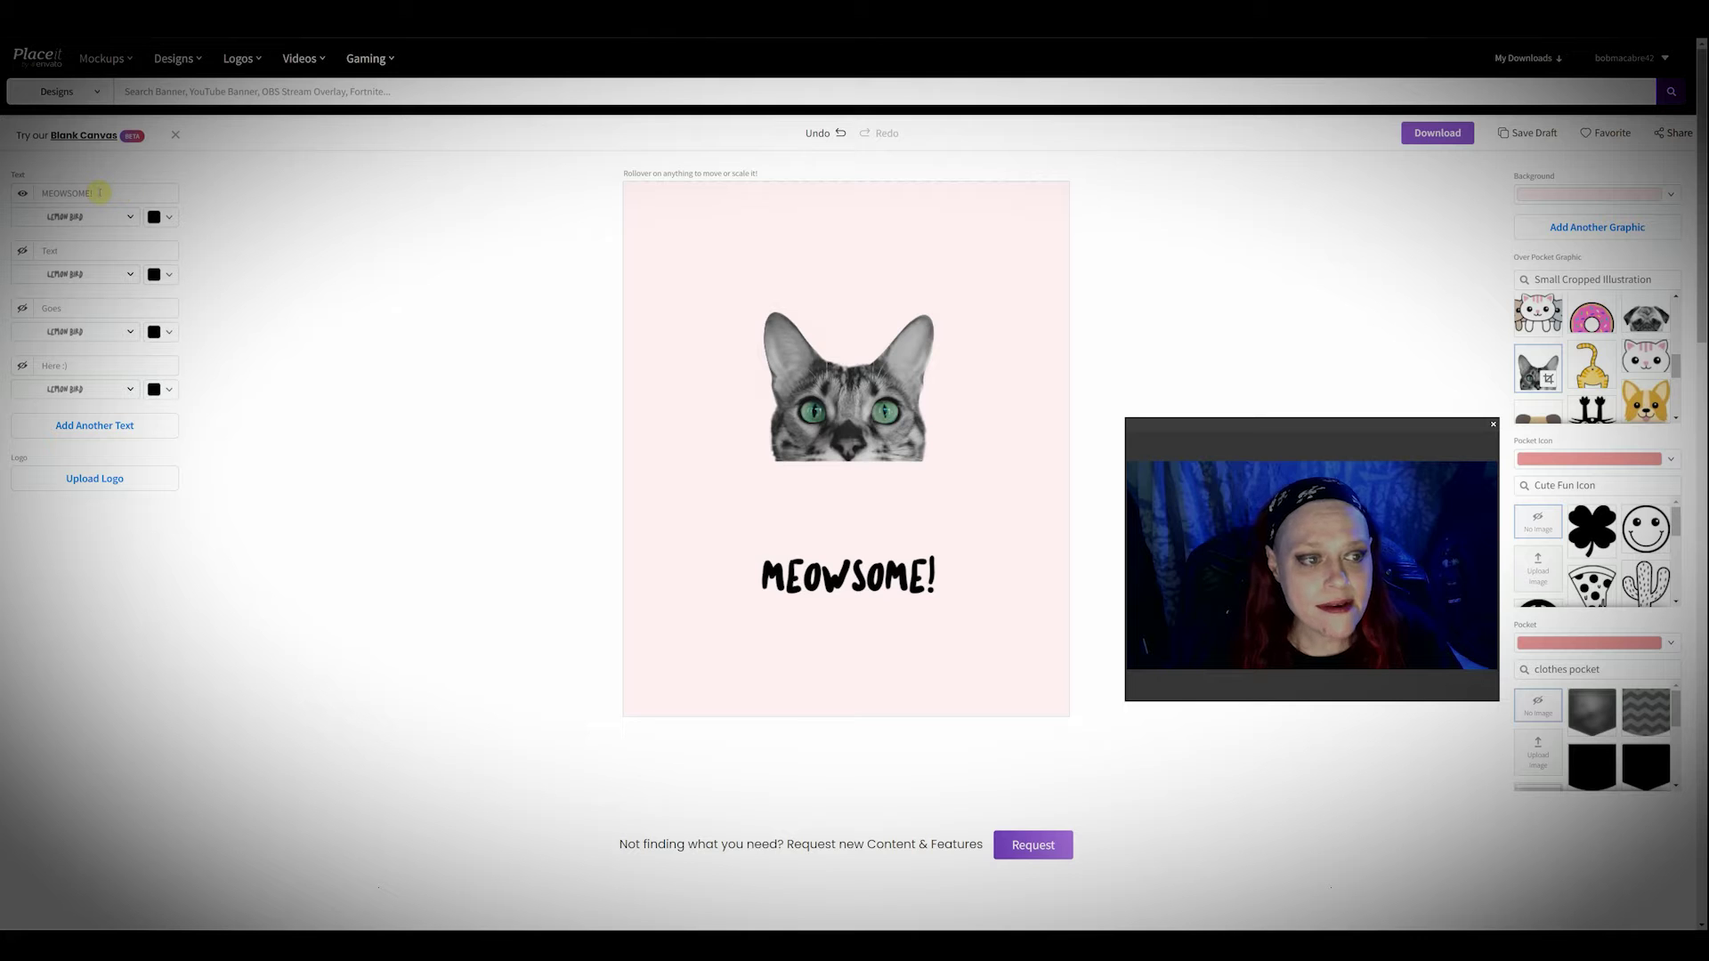
Step: Replace the MEOWSOME! text with "cathulhu!!!!!", keeping the Lemon Bird font
left_click_drag(98, 193, 40, 194)
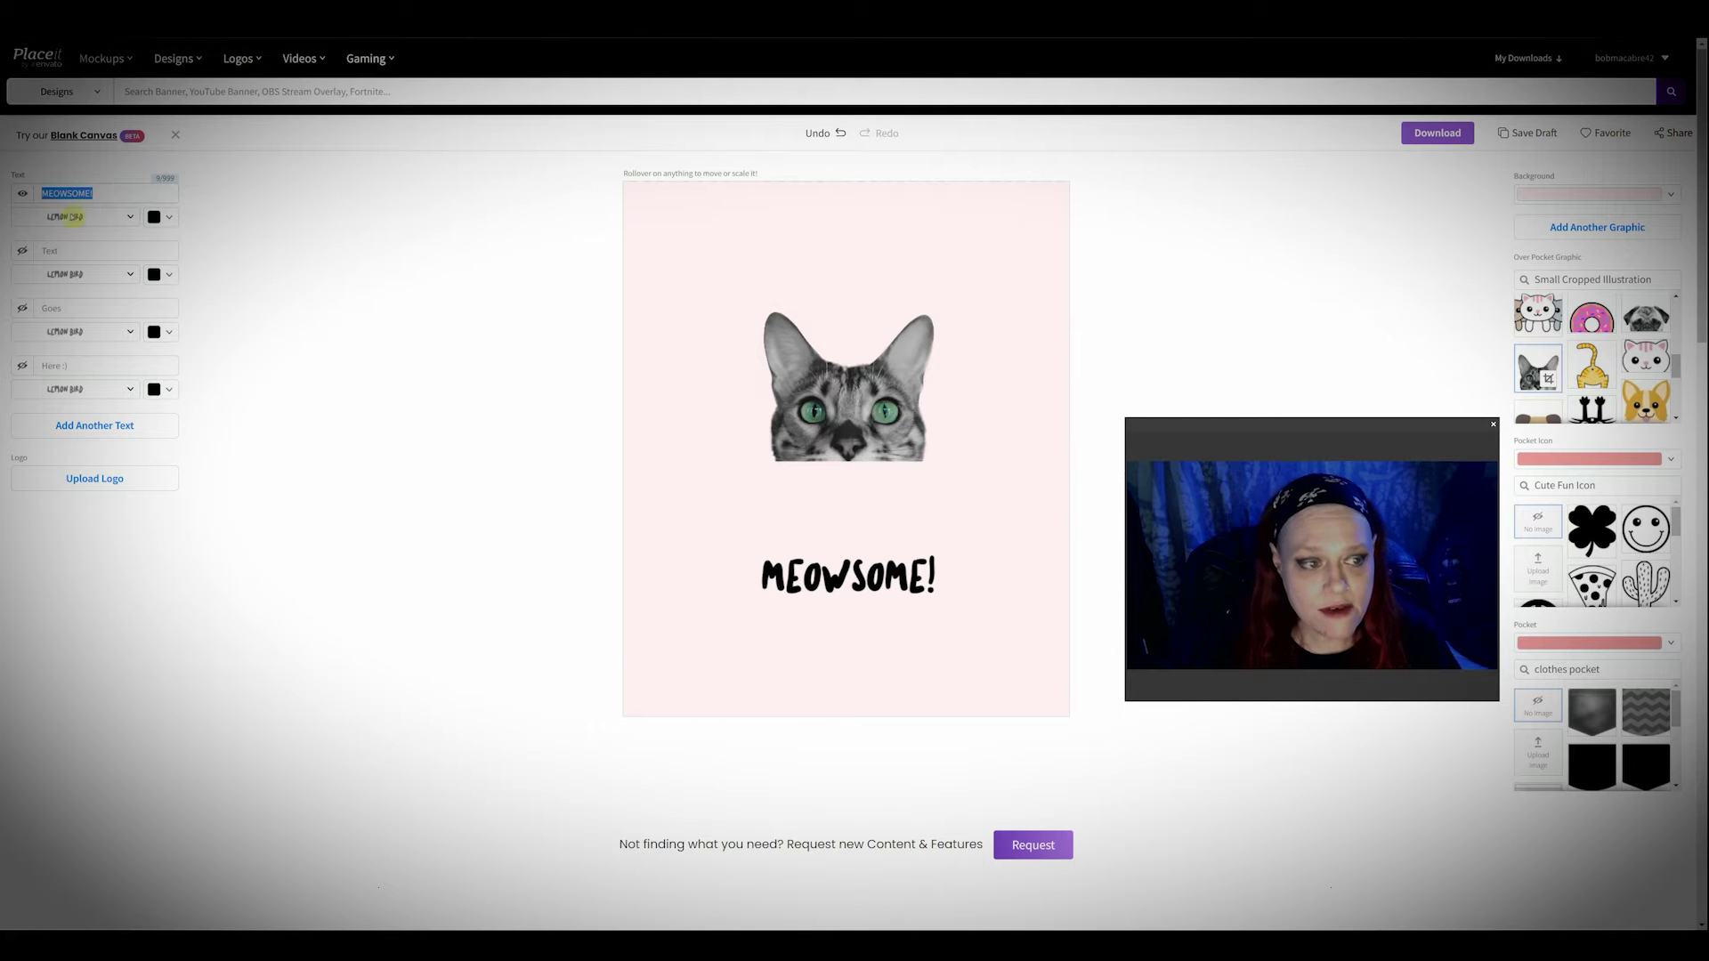
left_click(129, 219)
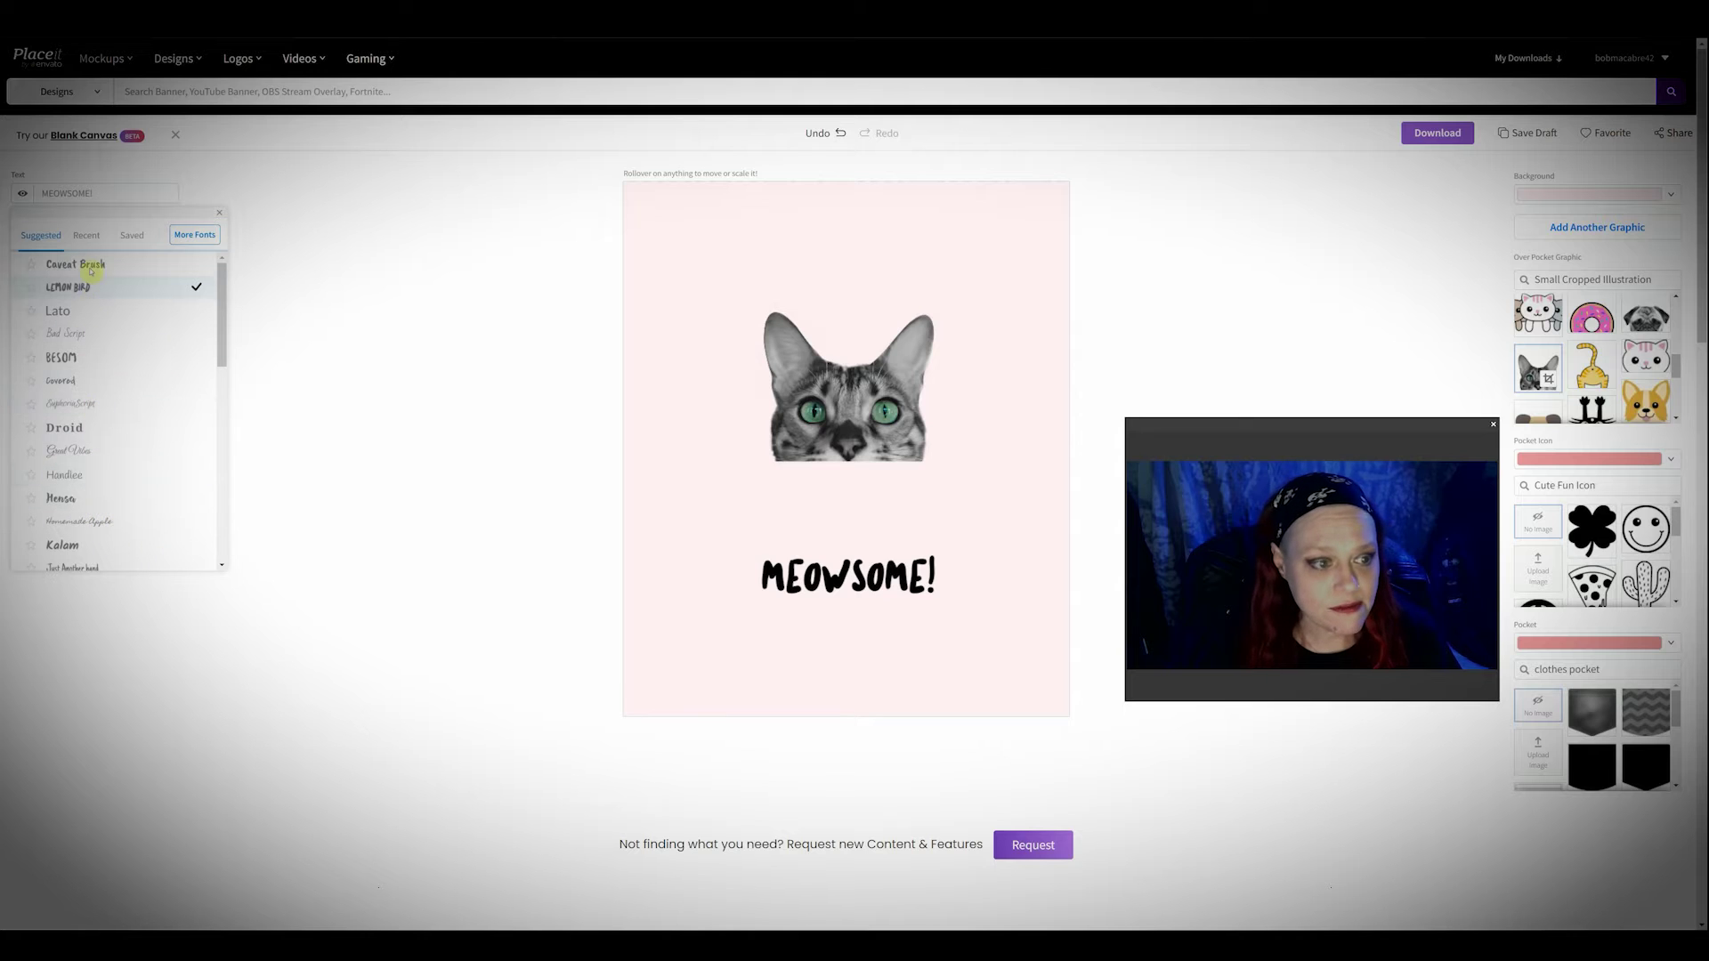
left_click_drag(98, 193, 38, 194)
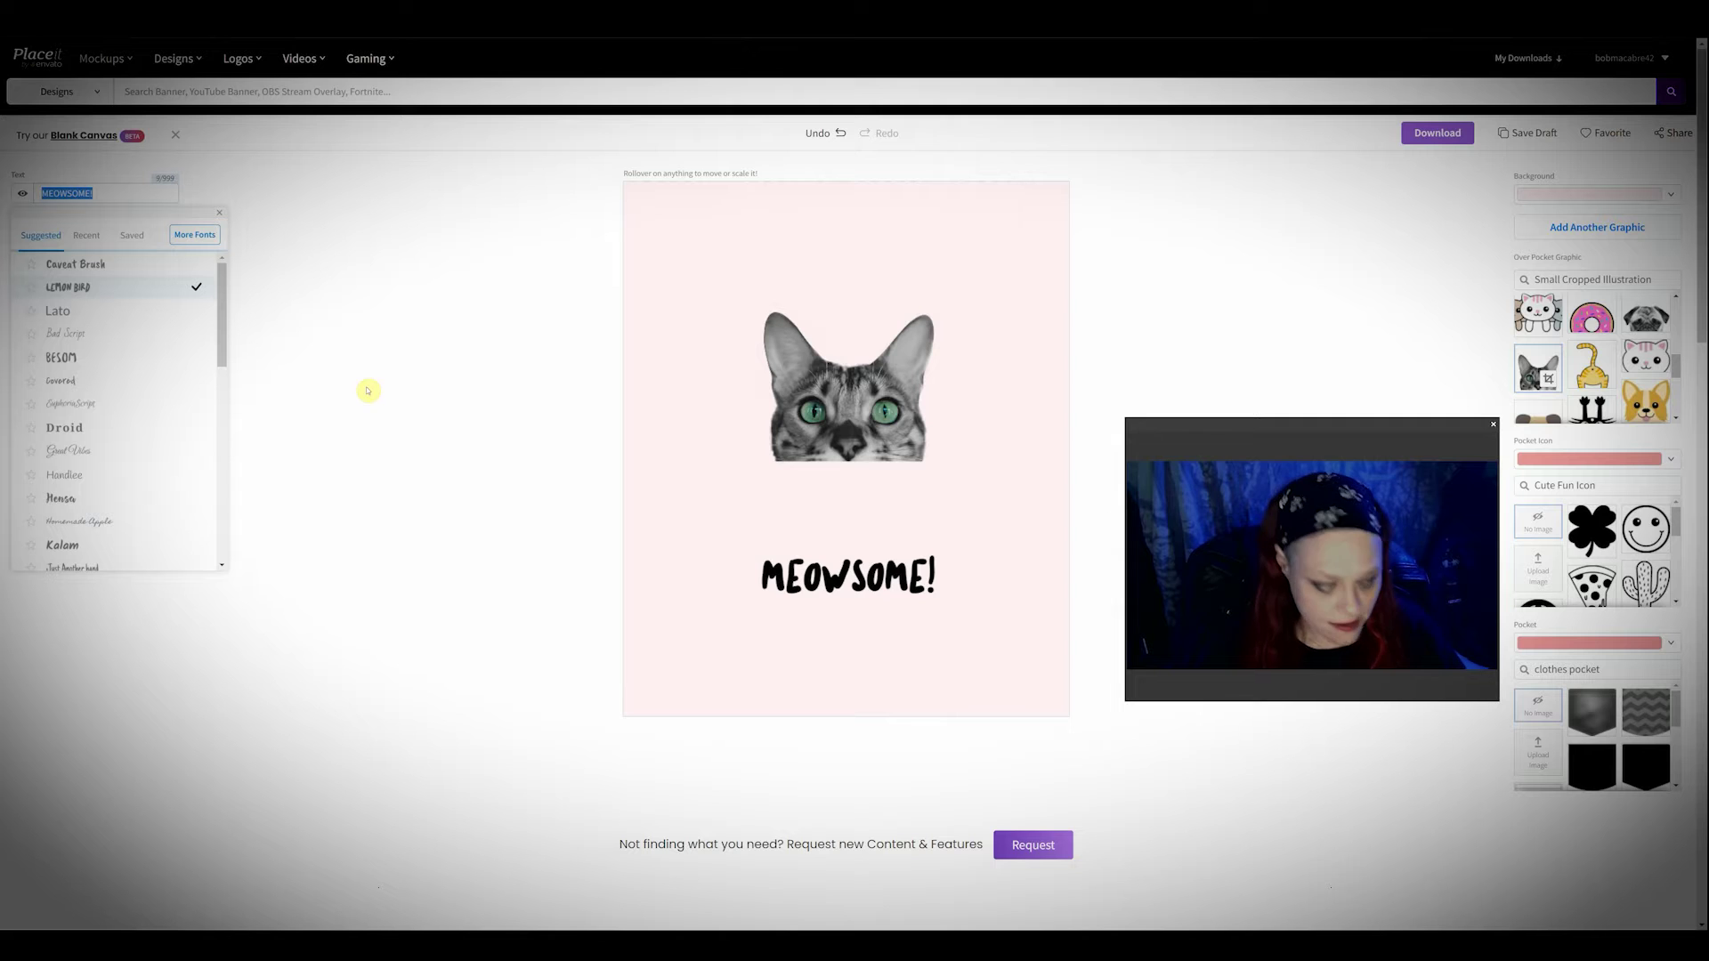
type("cathu")
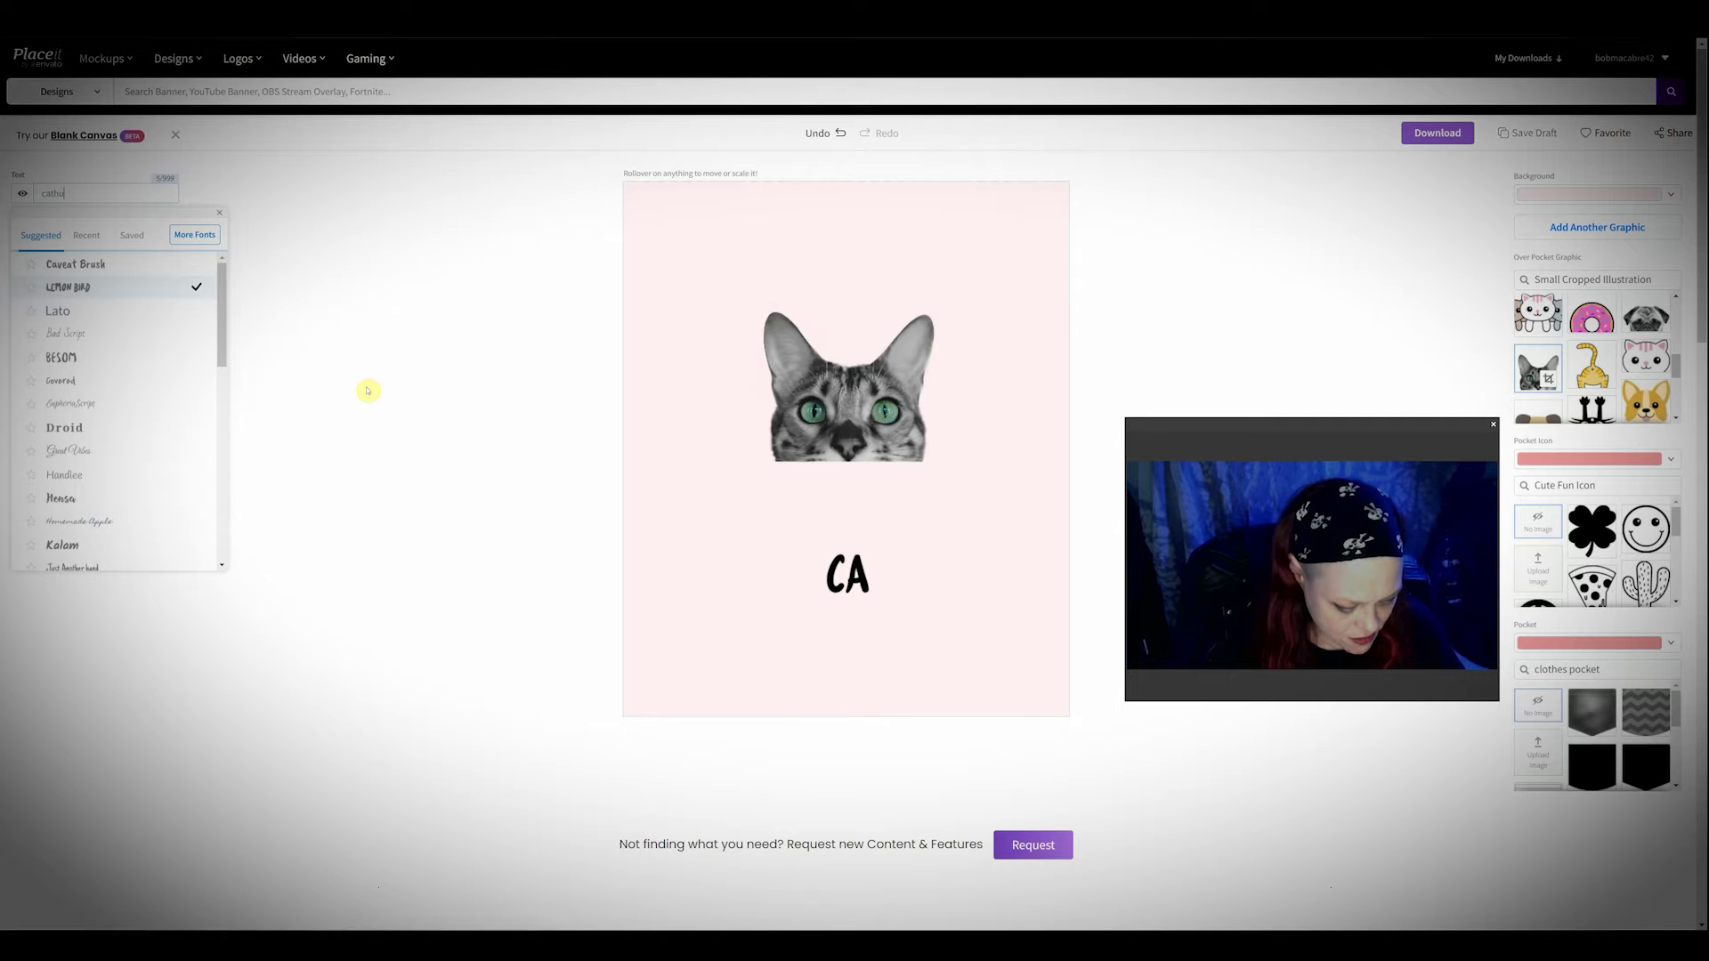
type("lhu!!!!!")
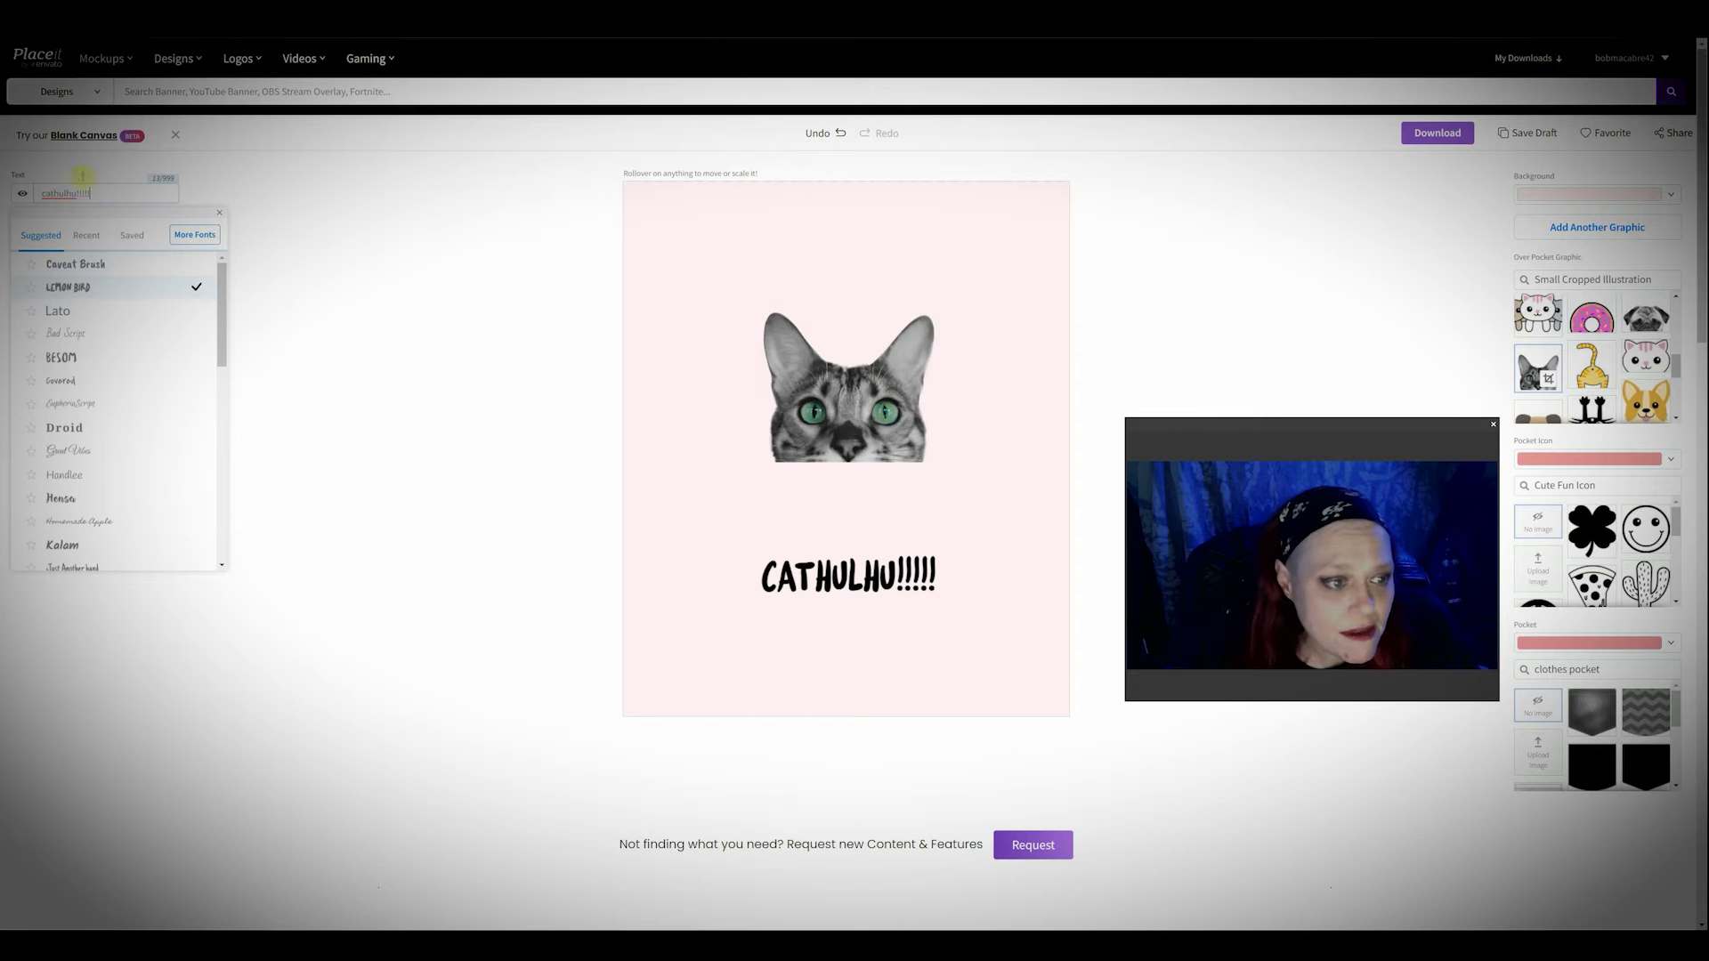
left_click(405, 421)
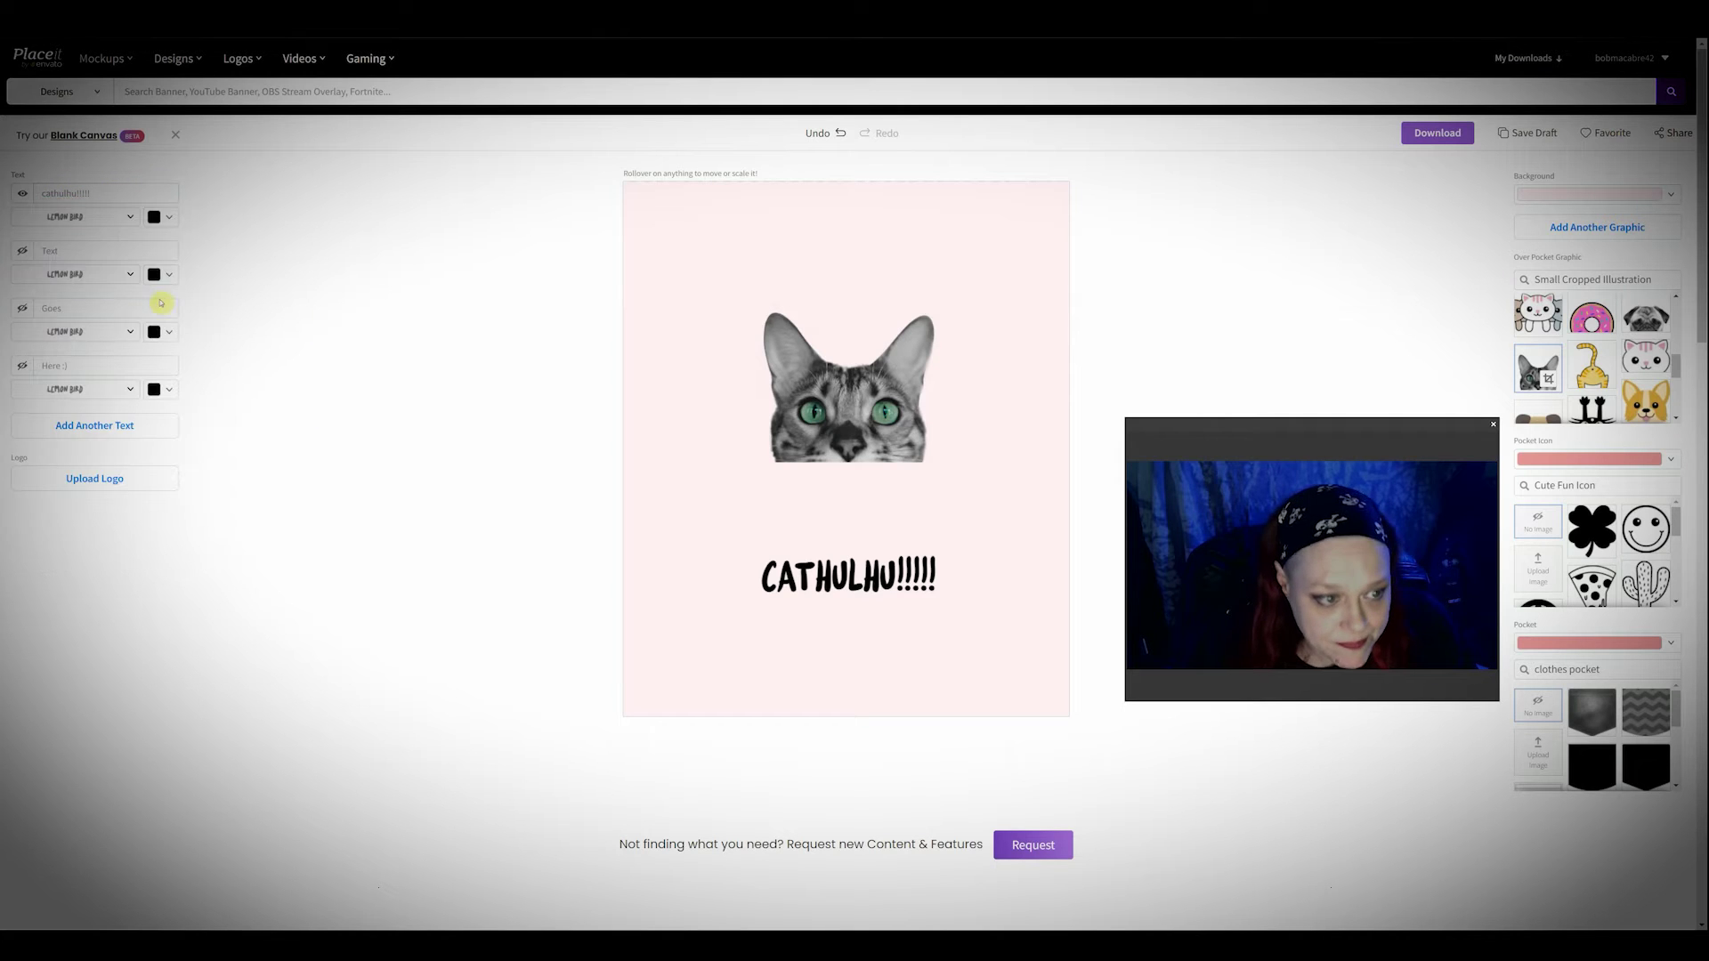
left_click(167, 219)
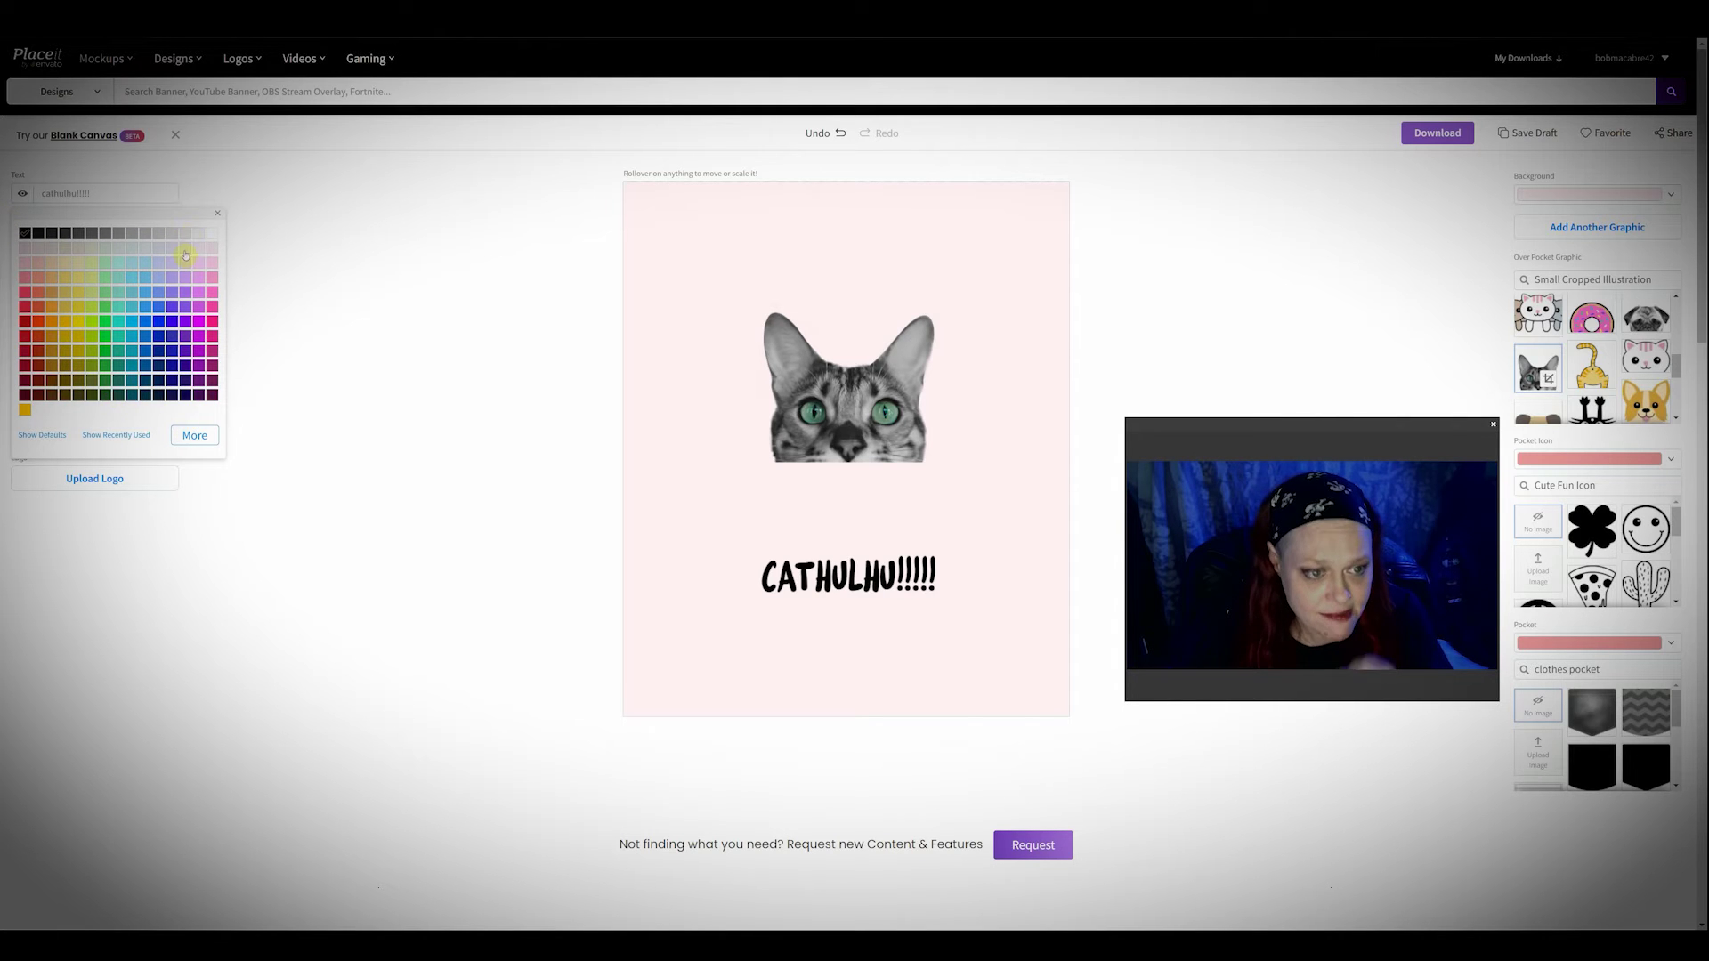
left_click(218, 215)
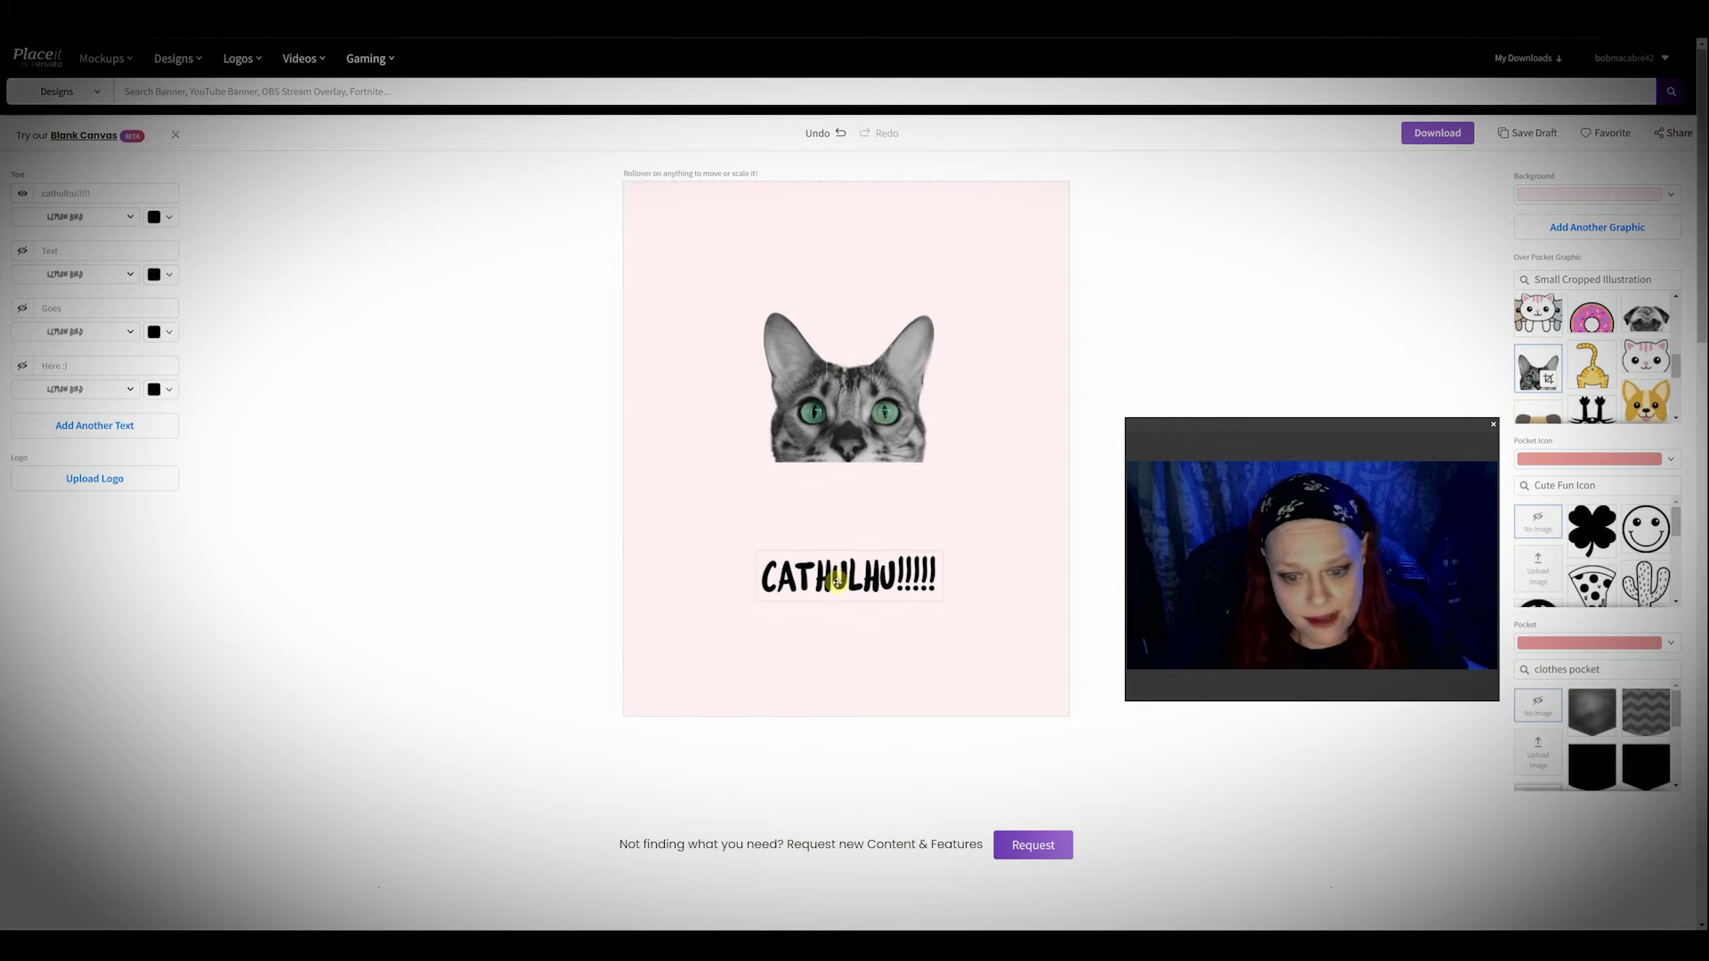
Step: Clear the contents of the first, second and fourth text fields of the design
triple_click(98, 193)
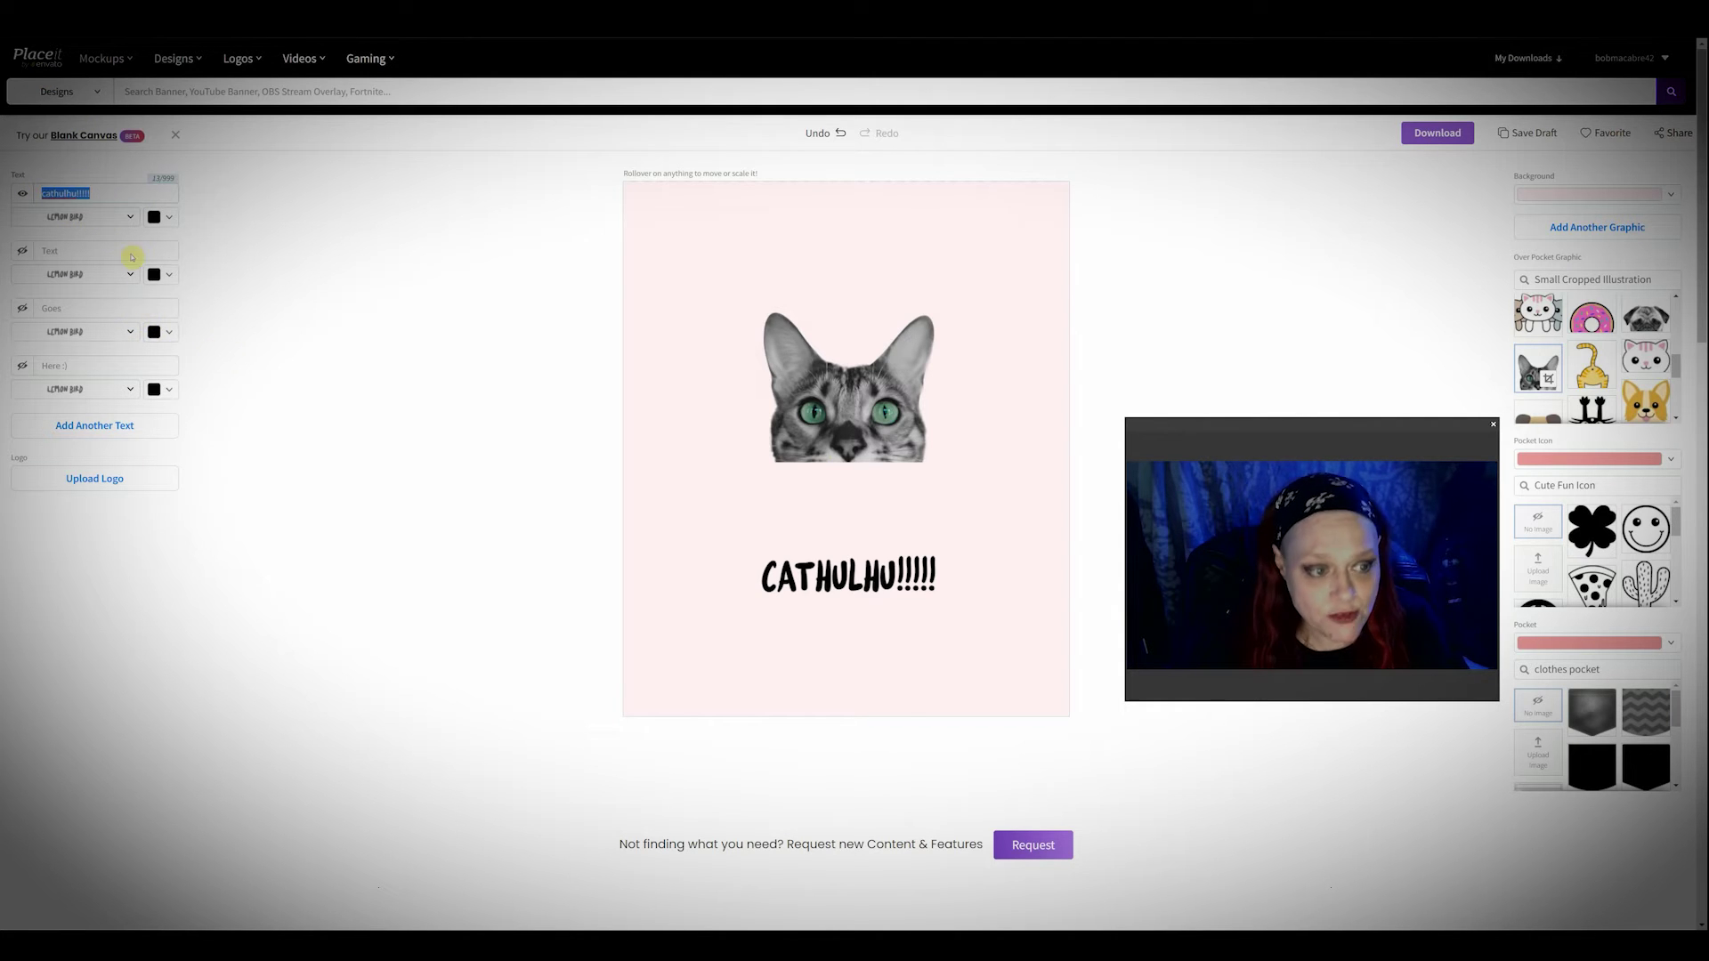
key("BackSpace")
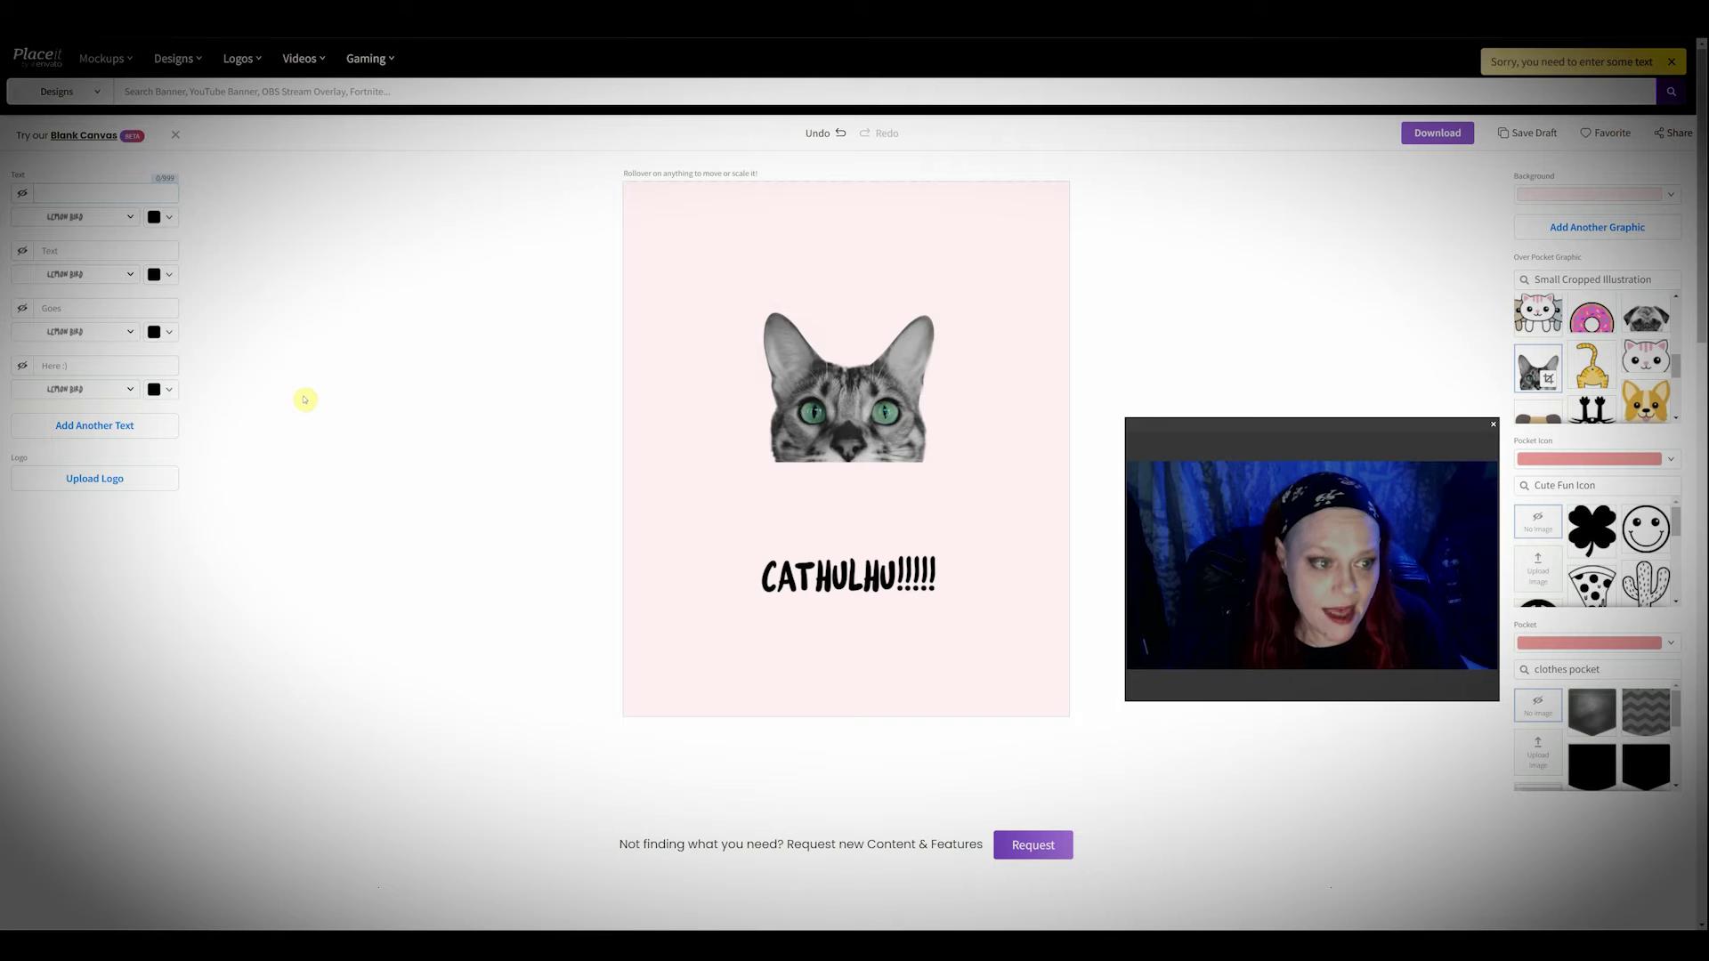
double_click(89, 250)
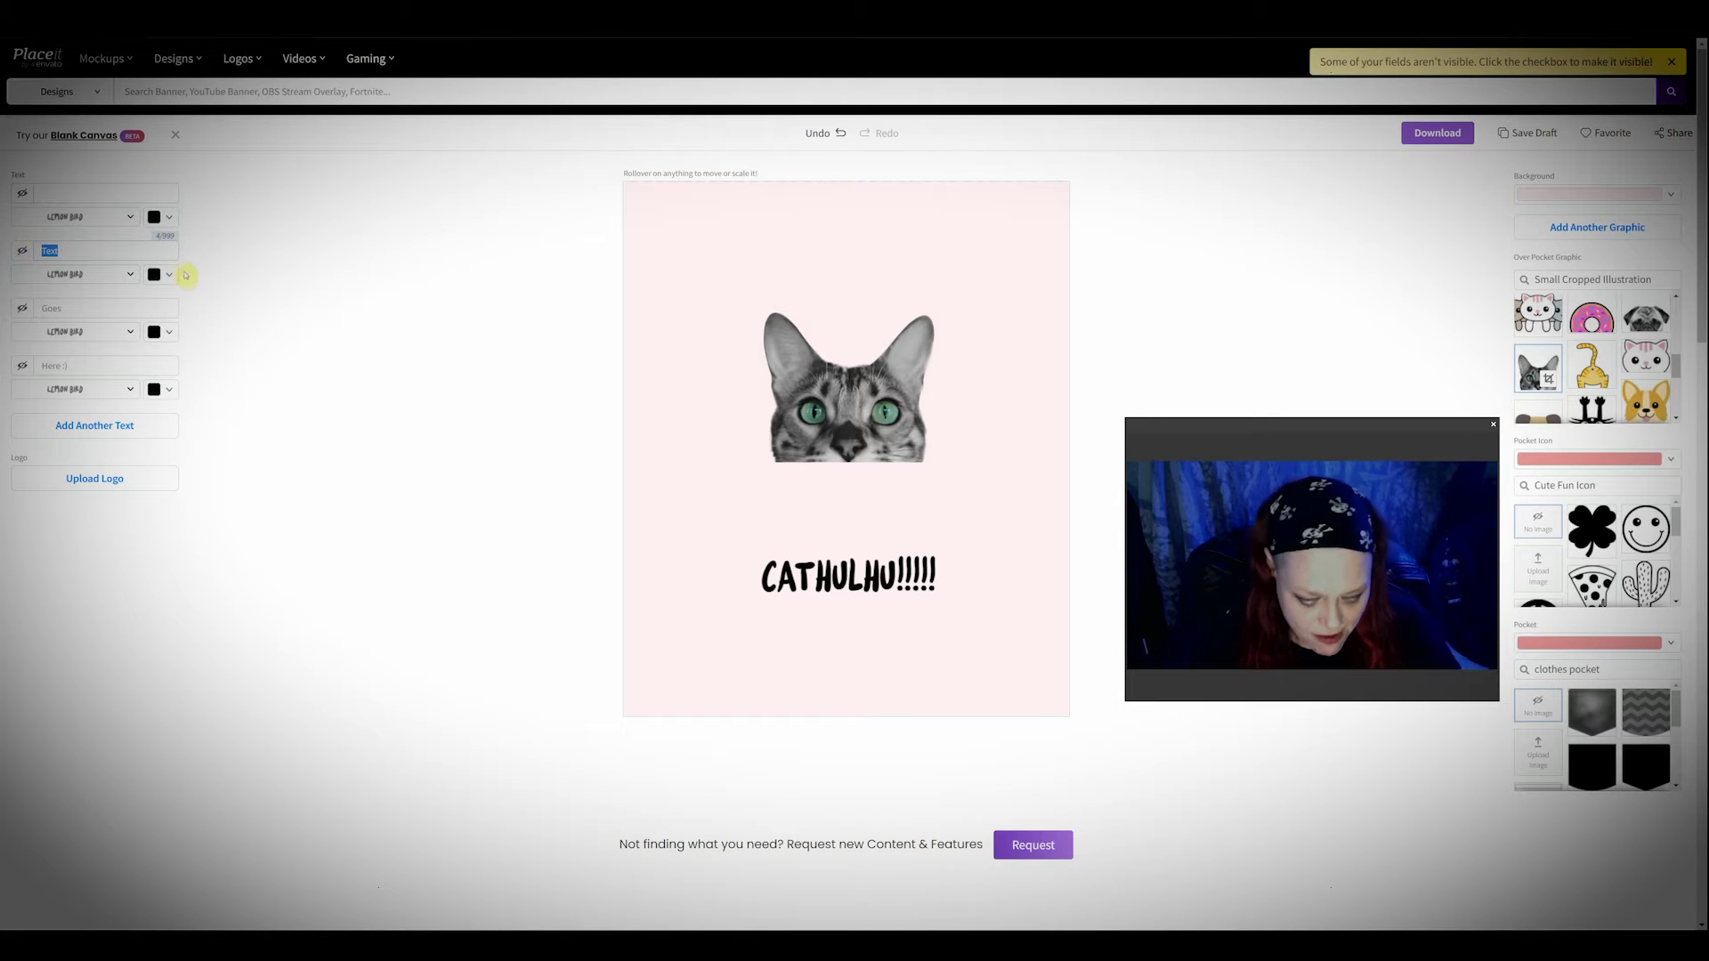
key("BackSpace")
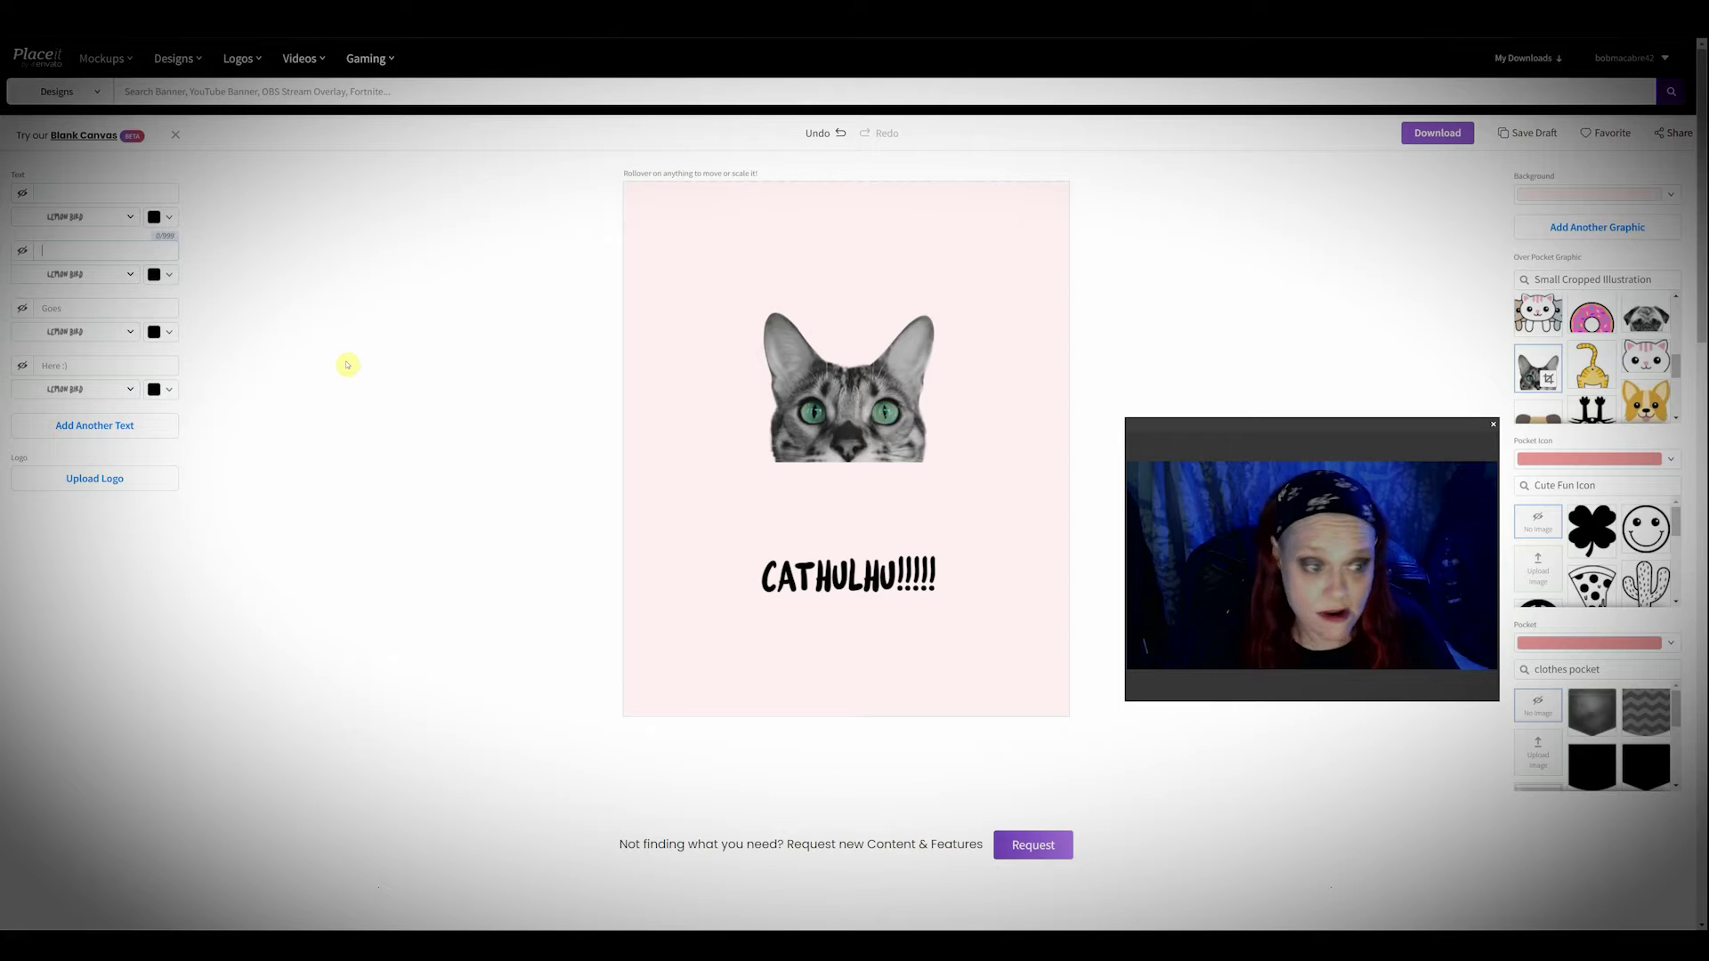
left_click(89, 363)
key("BackSpace")
key("BackSpace")
key("BackSpace")
key("BackSpace")
key("BackSpace")
key("BackSpace")
key("BackSpace")
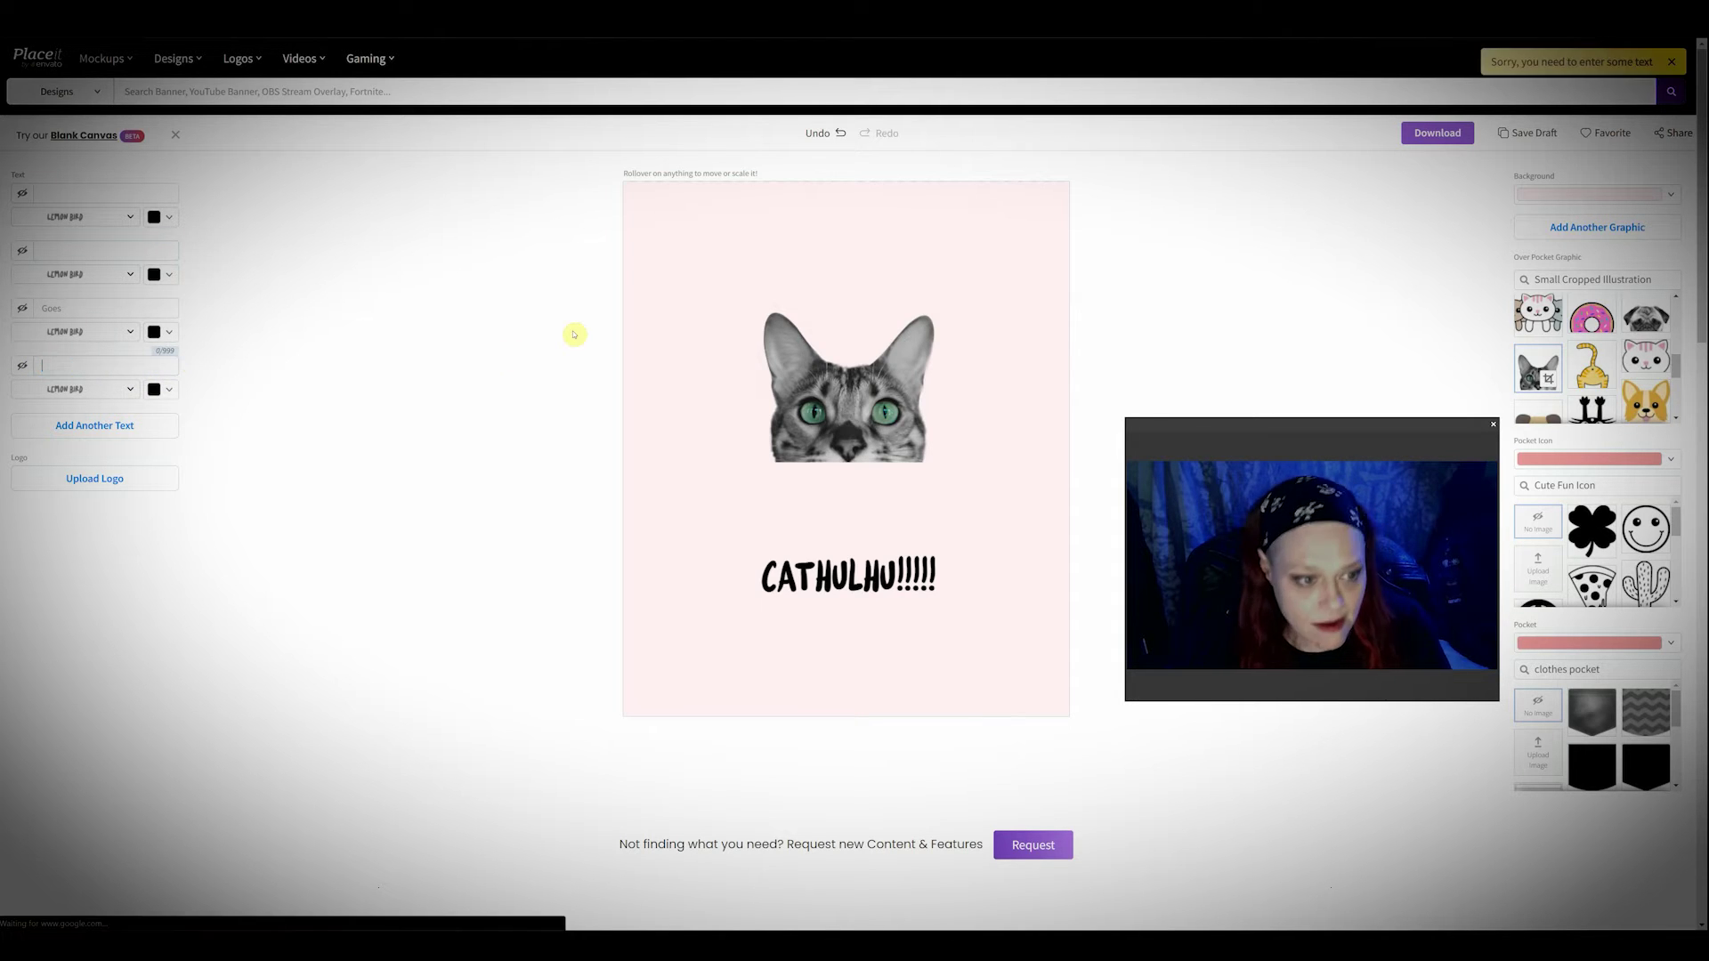
Step: Replace the slogan under the cat head with a single dot and move it off the canvas
left_click(46, 194)
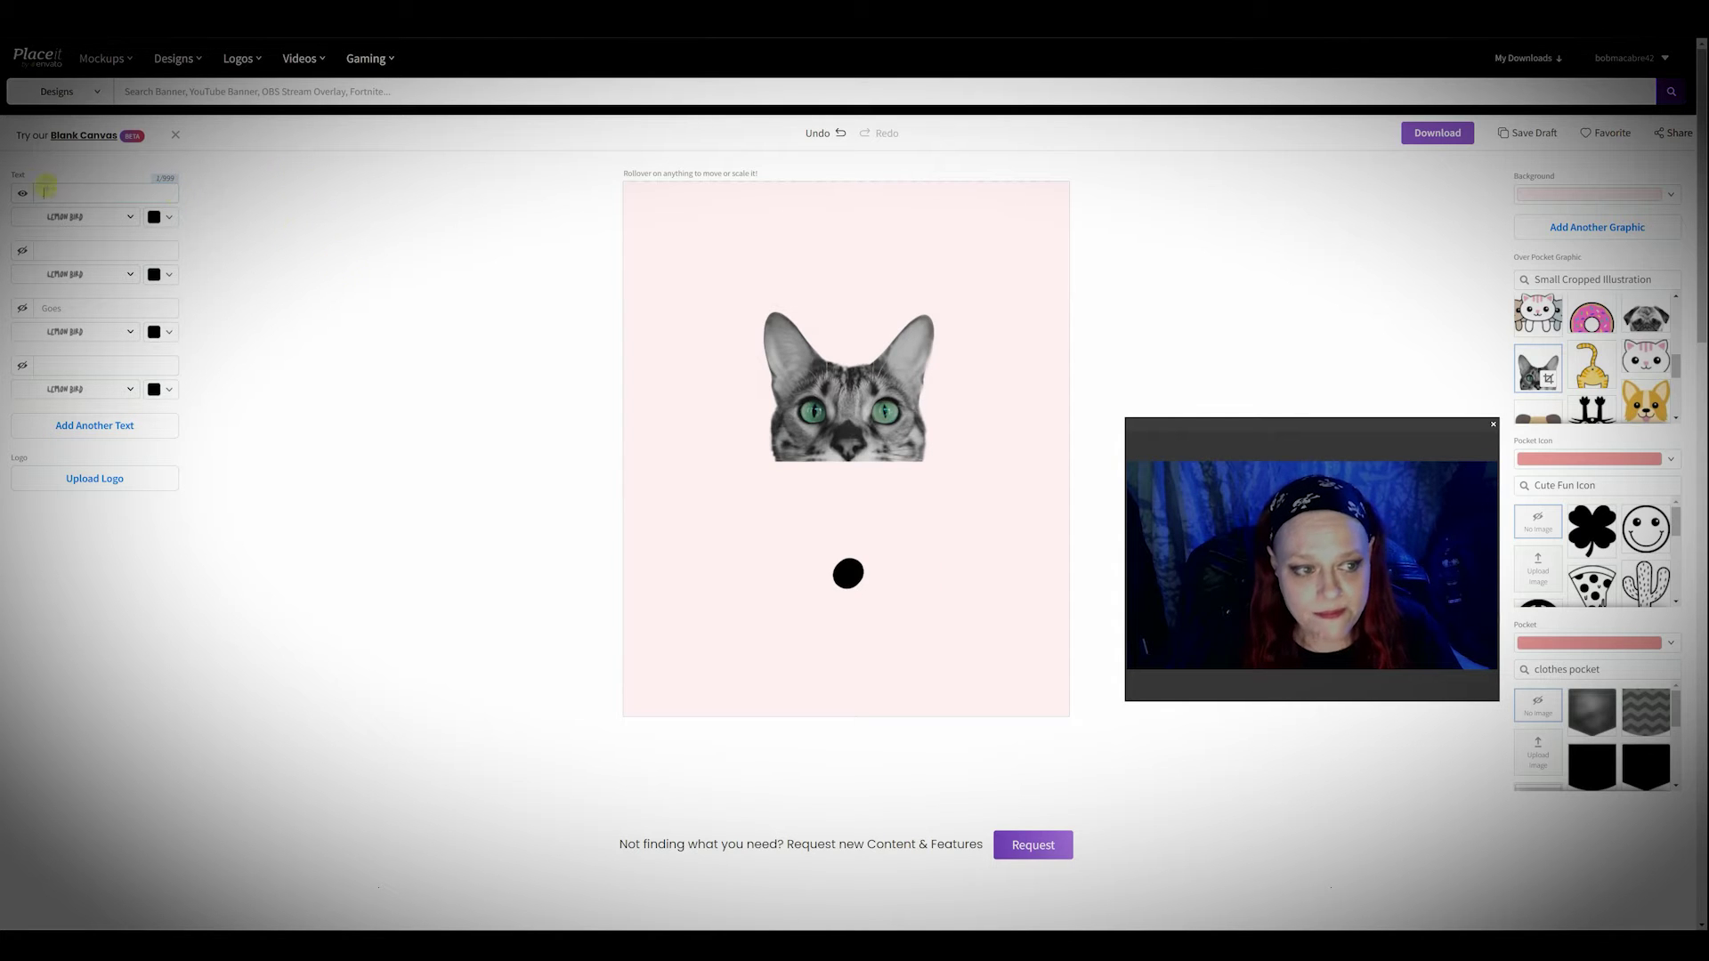
left_click(850, 570)
left_click_drag(851, 570, 605, 497)
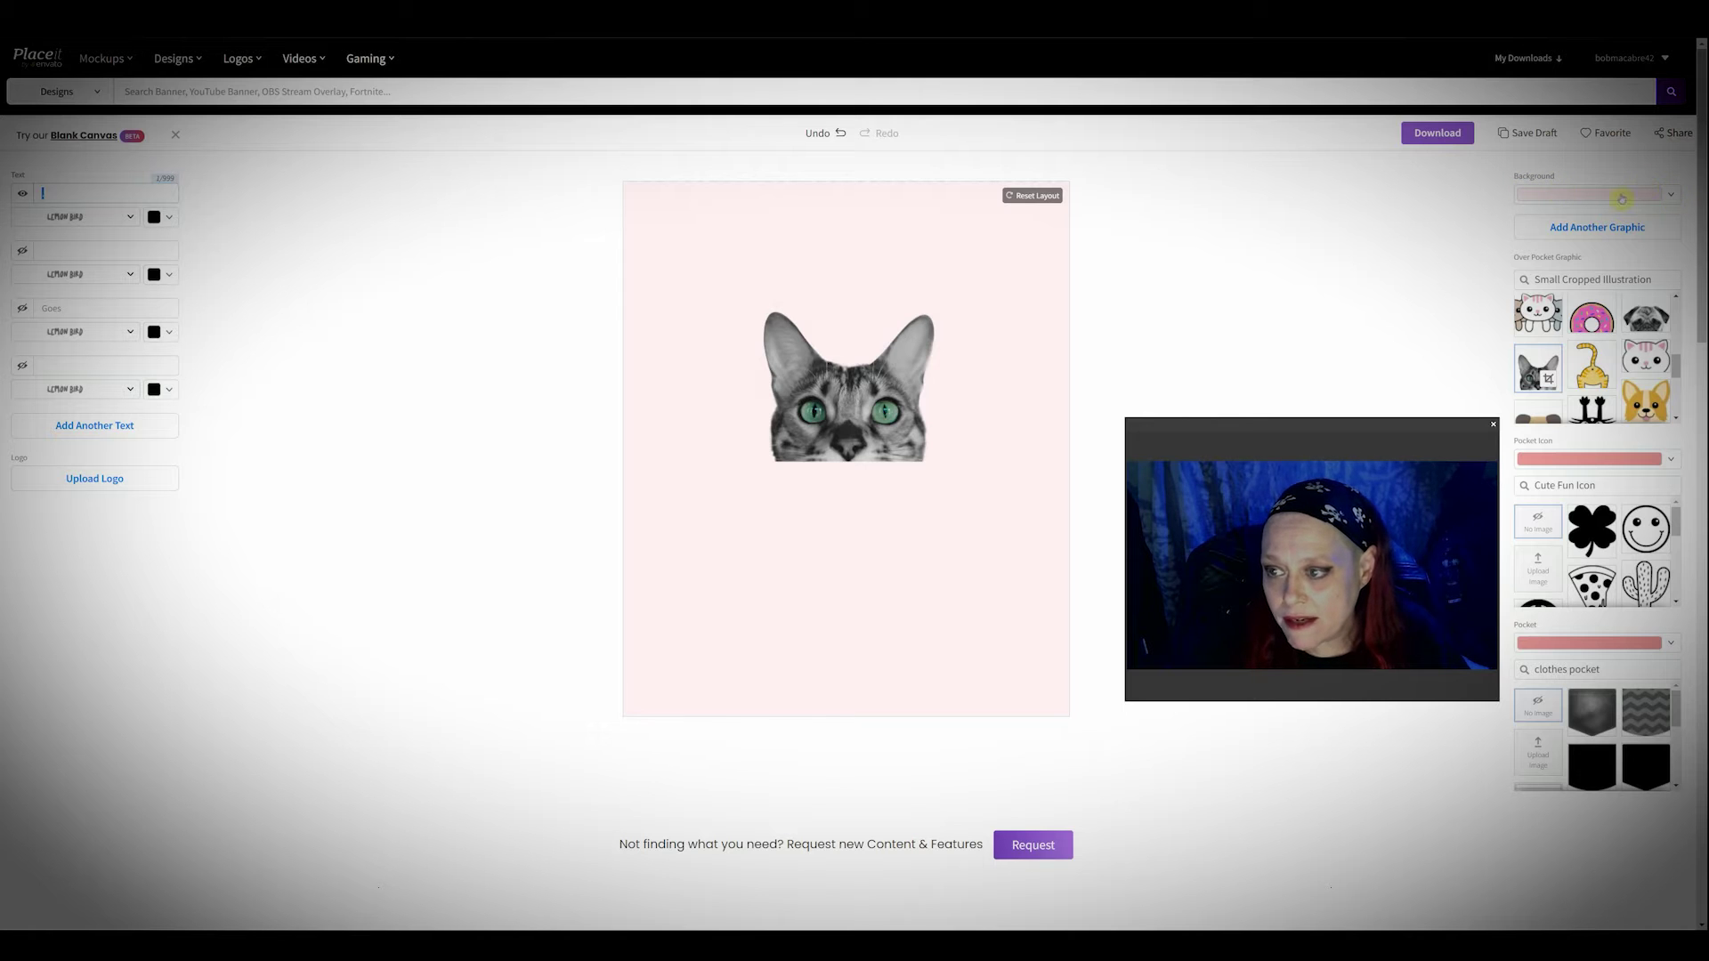
Step: Make the design's background transparent
left_click(1670, 196)
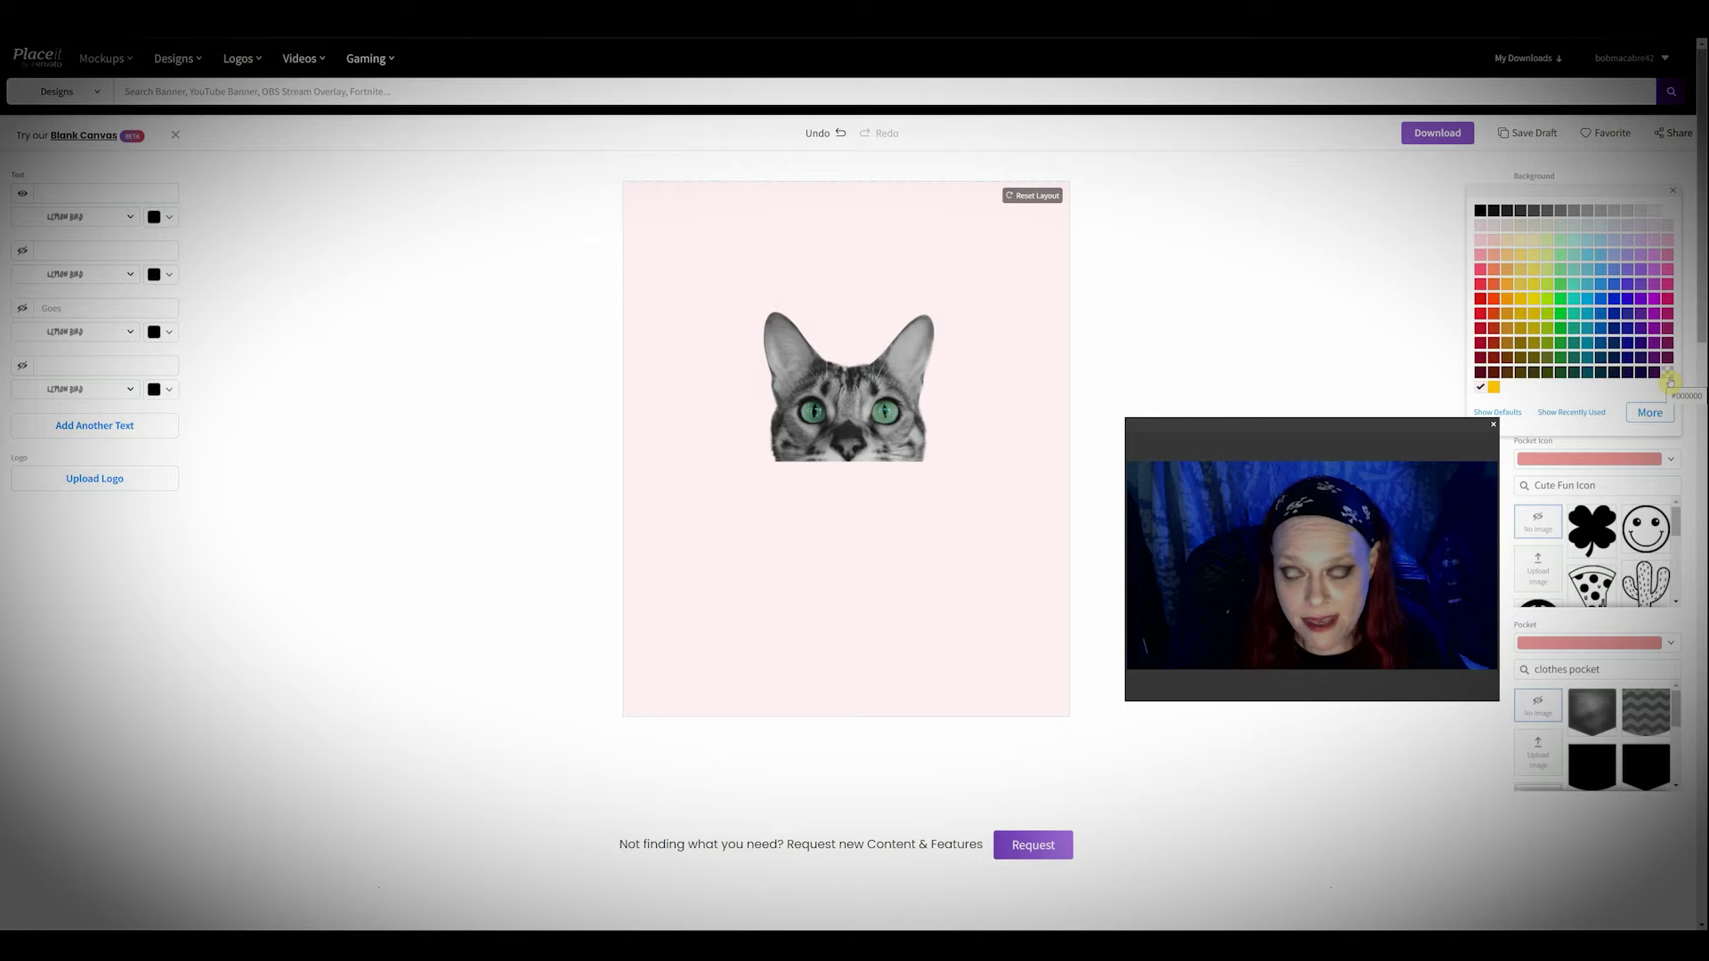
left_click(1668, 374)
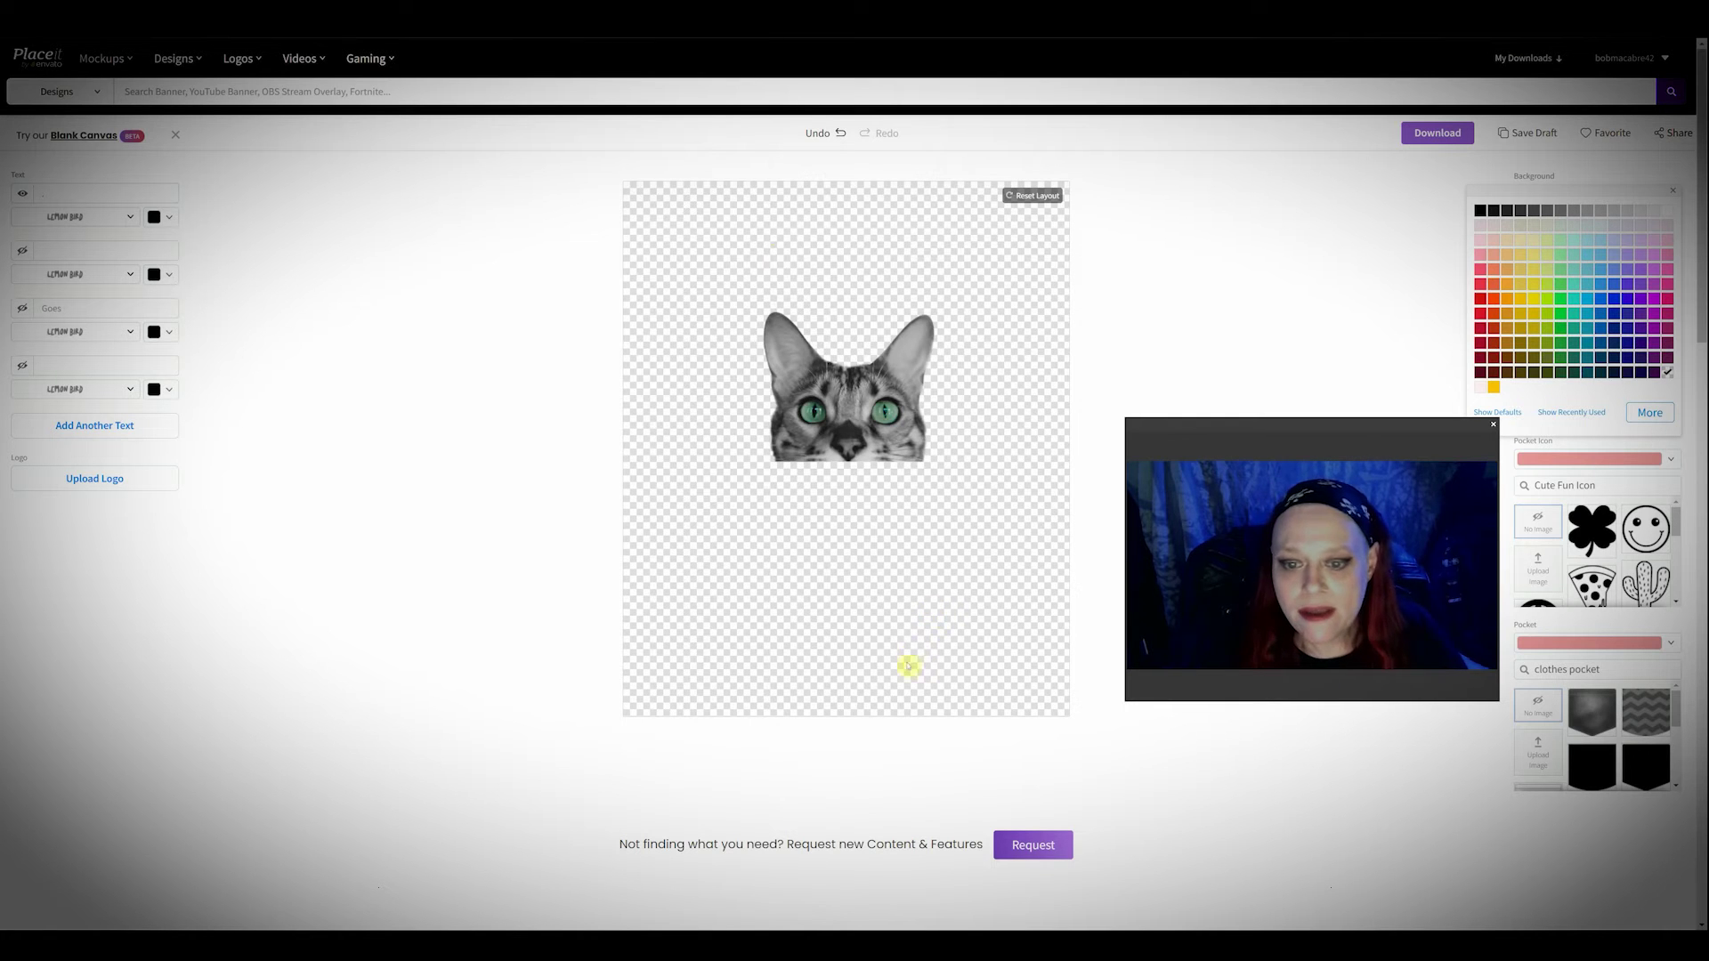
Step: Enlarge the cat head to nearly the full canvas width, centre it horizontally, and download the design
left_click(835, 421)
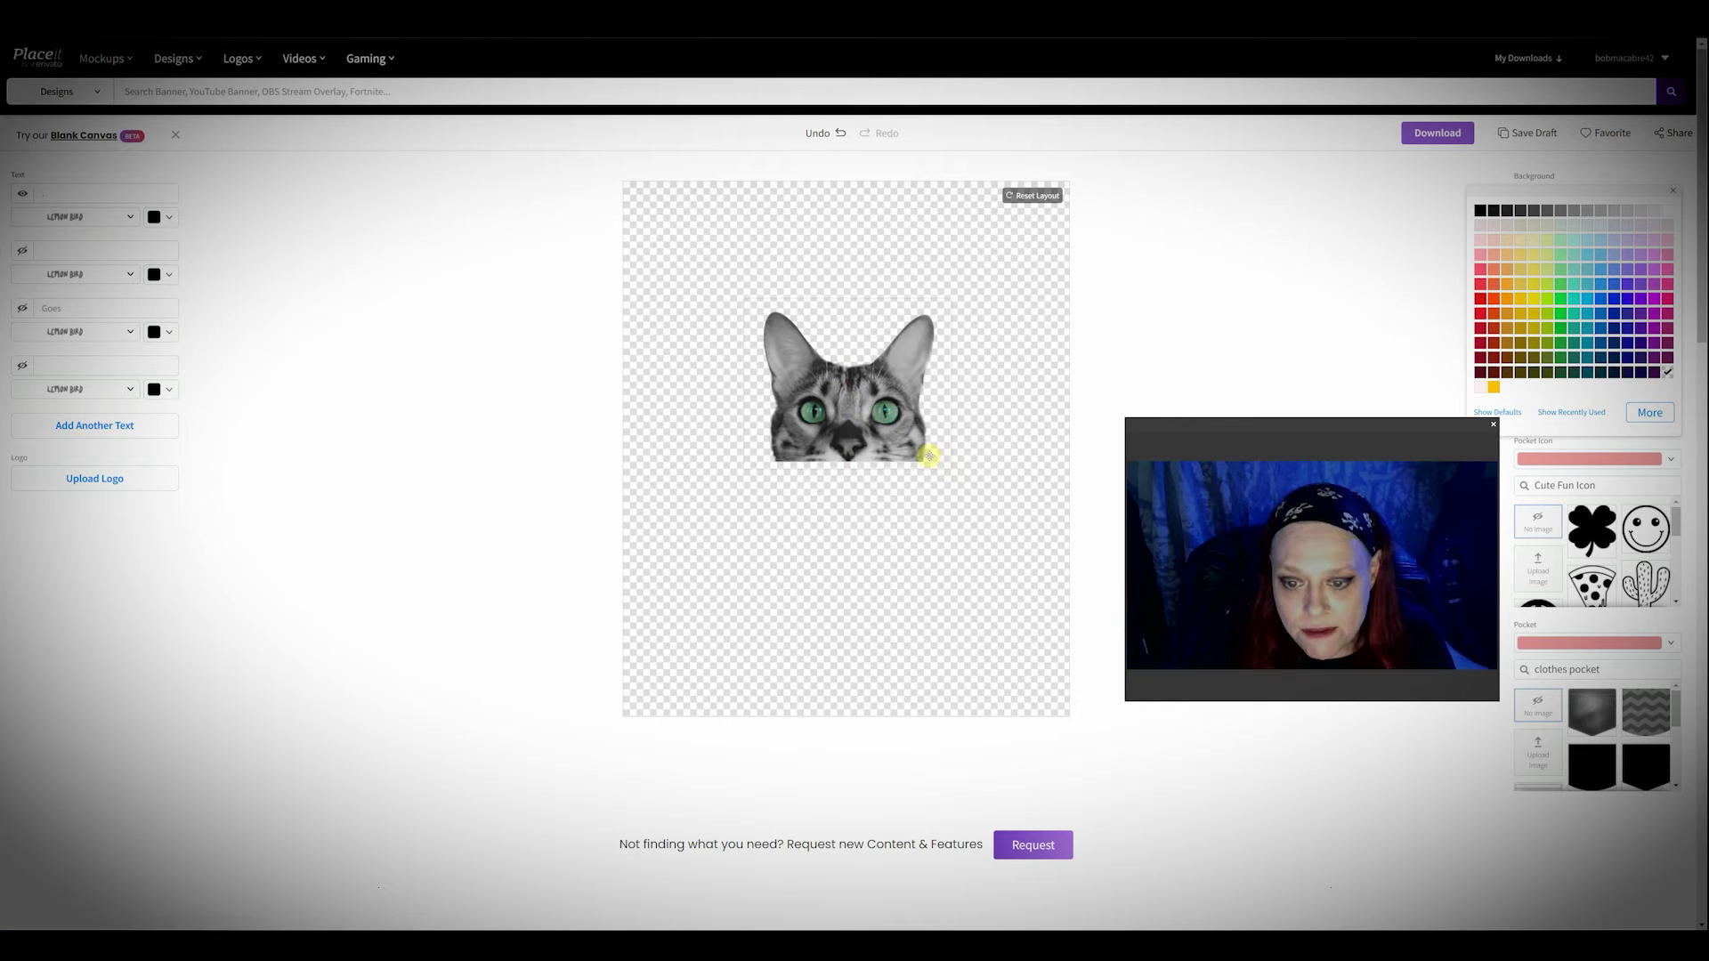
left_click_drag(950, 469, 1041, 695)
left_click_drag(930, 534, 826, 484)
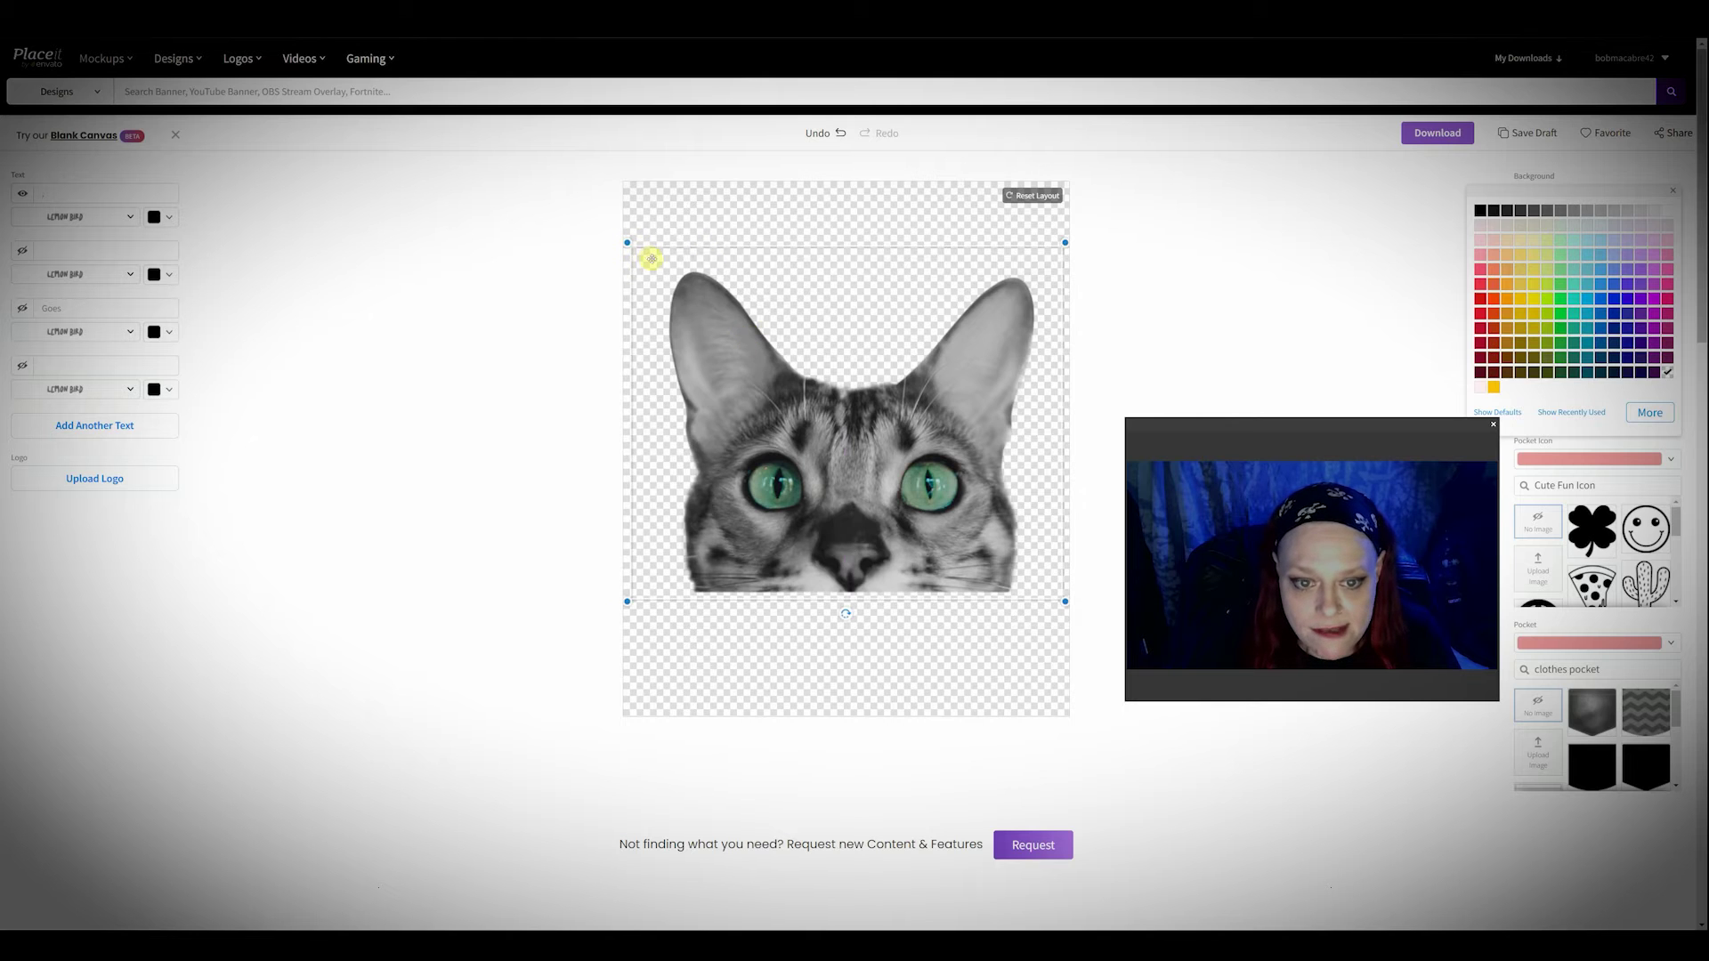
left_click_drag(628, 246, 581, 209)
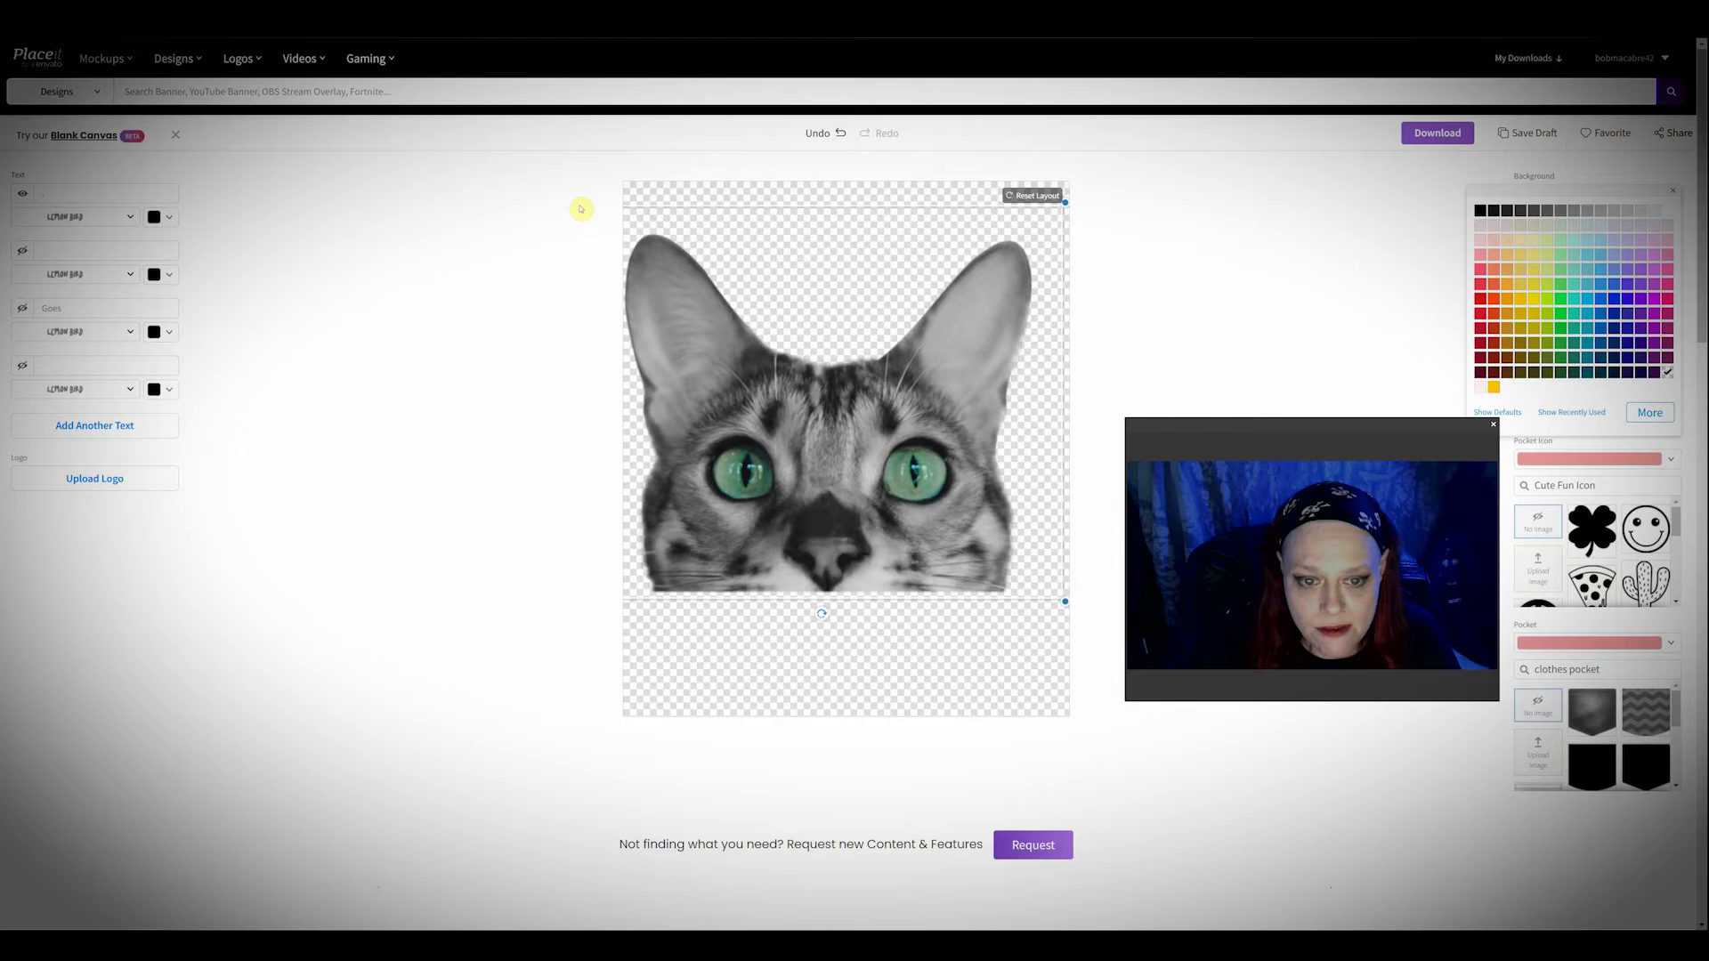
mouse_move(852, 377)
left_mouse_down()
mouse_move(875, 386)
mouse_move(873, 419)
mouse_move(873, 374)
mouse_move(877, 398)
left_mouse_up()
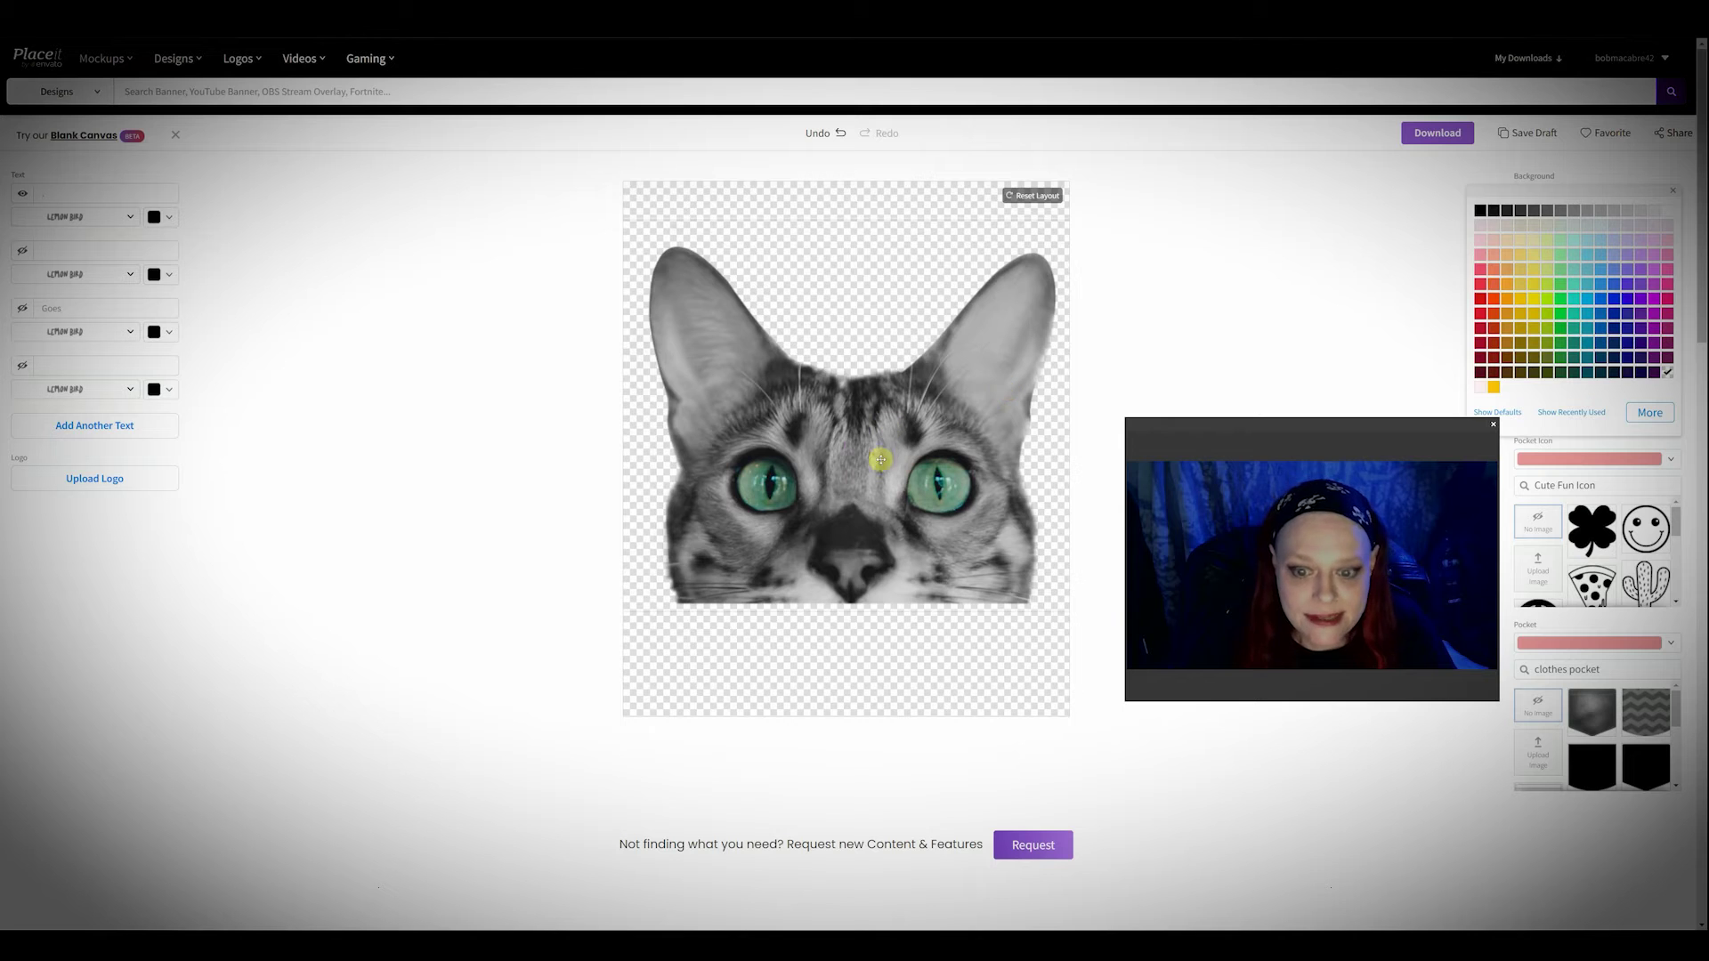
left_click_drag(862, 454, 858, 452)
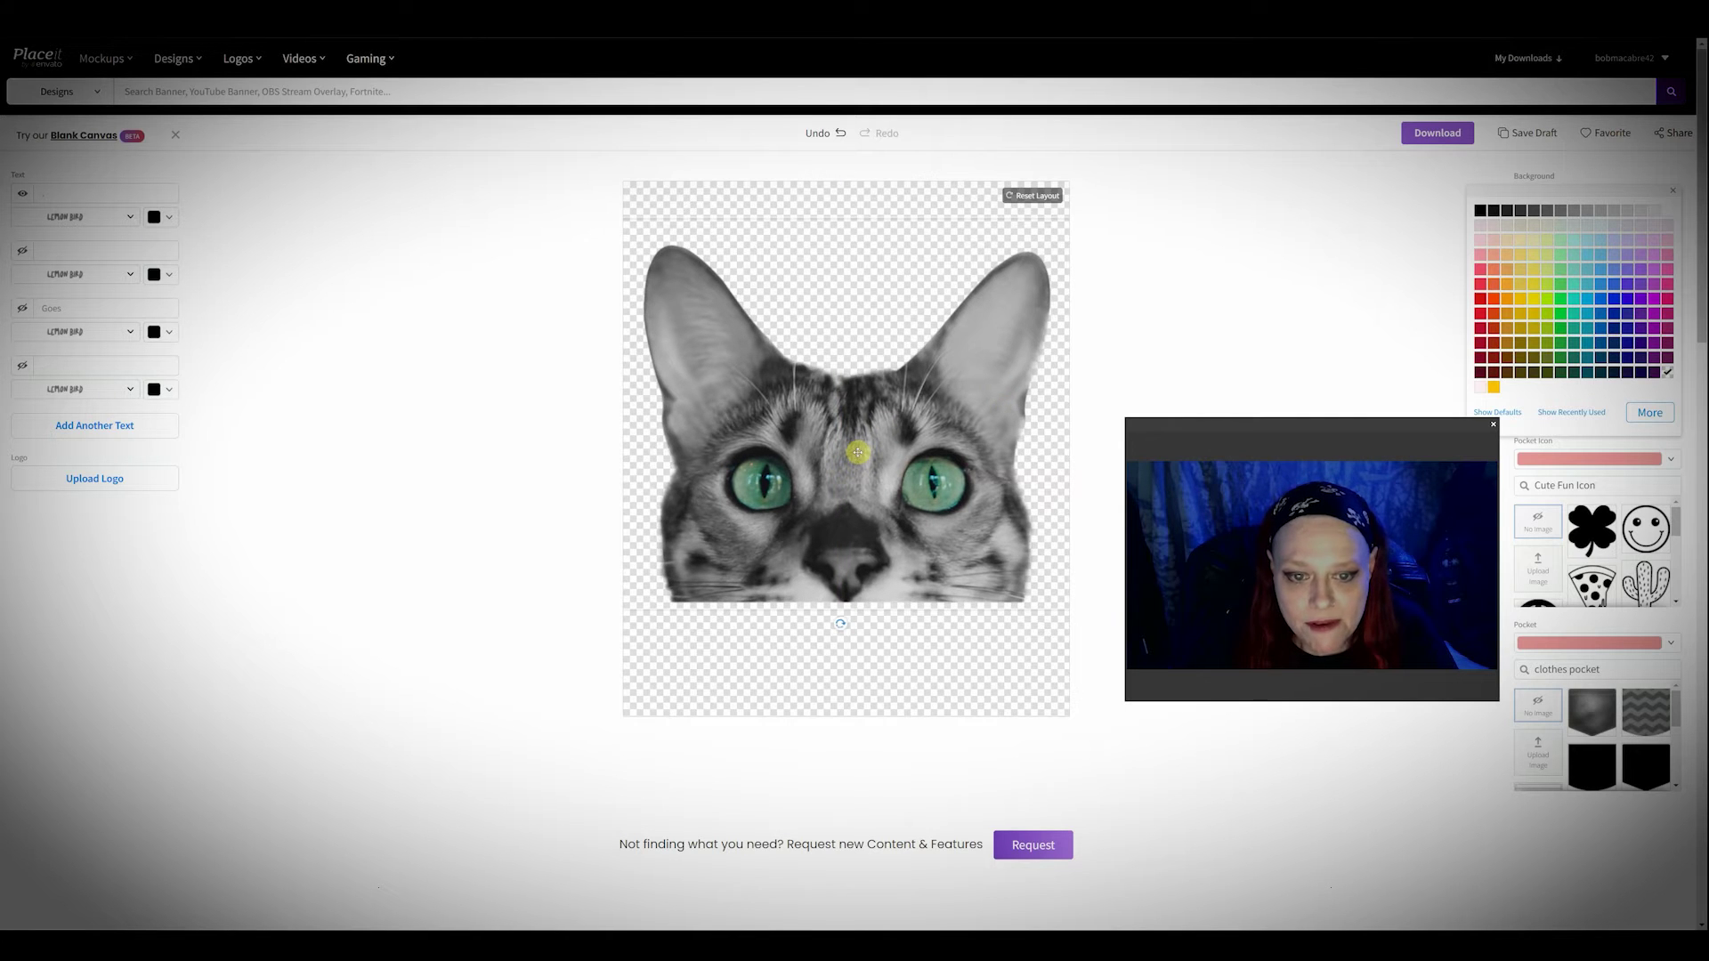
left_click_drag(858, 453, 861, 453)
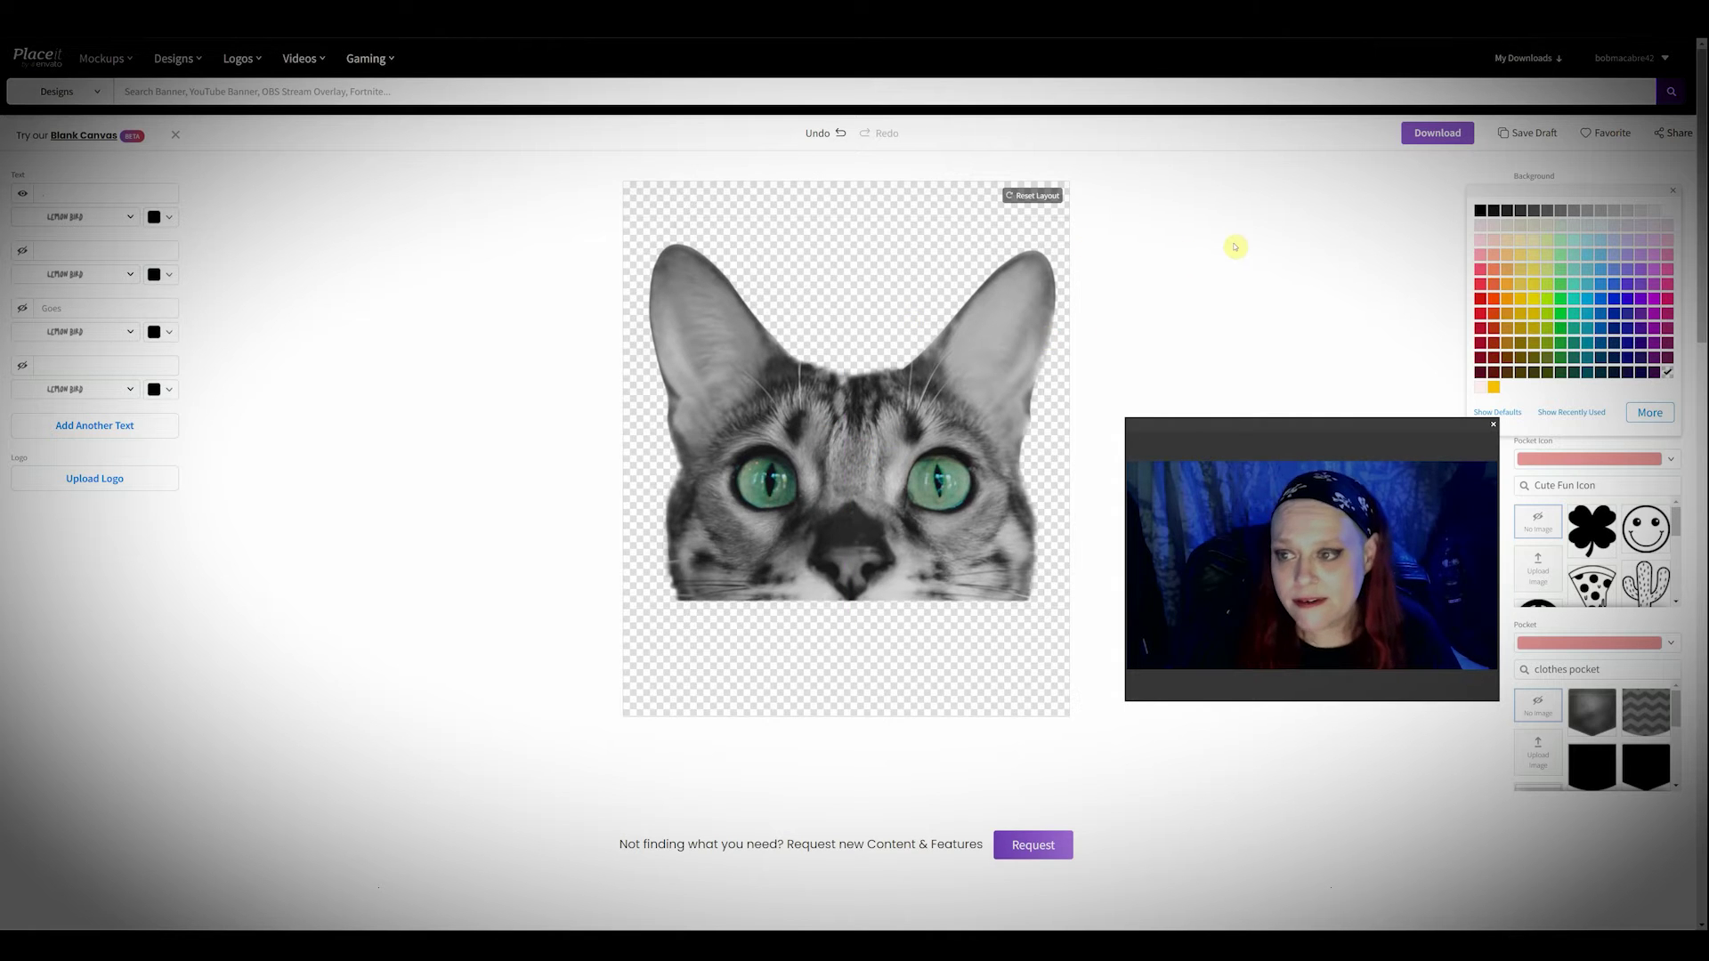
left_click(1437, 136)
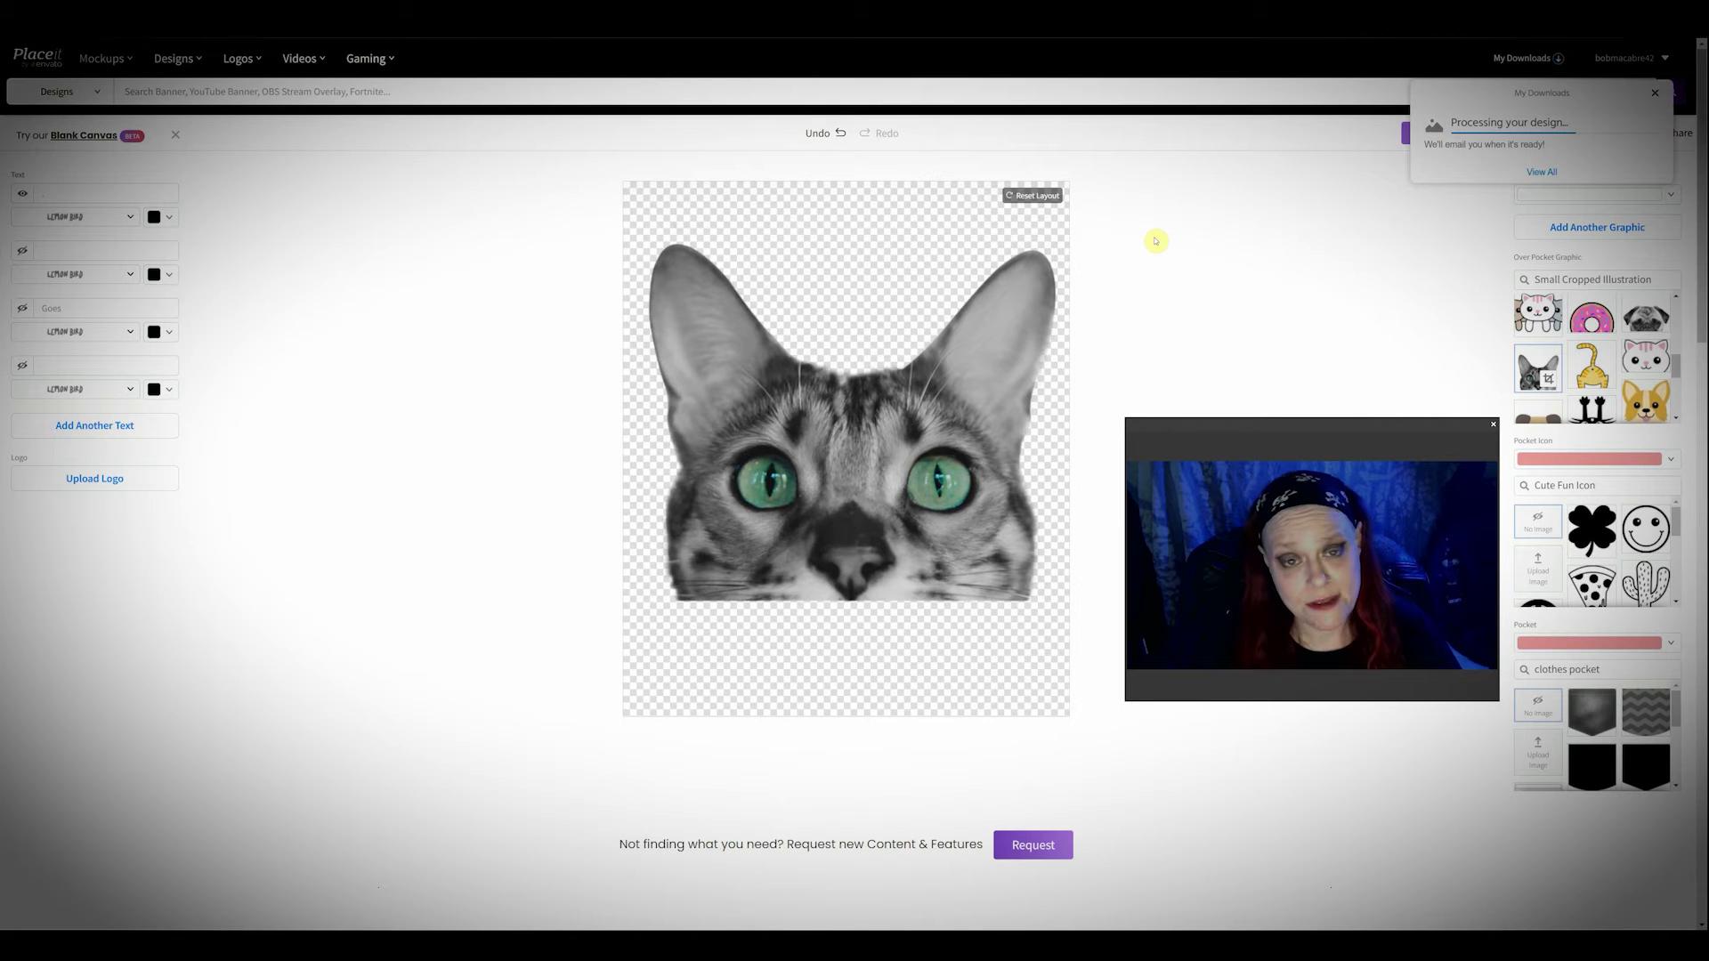
Step: Switch to Deep Dream Generator and open the Placeit folder in the account's files
left_click(63, 11)
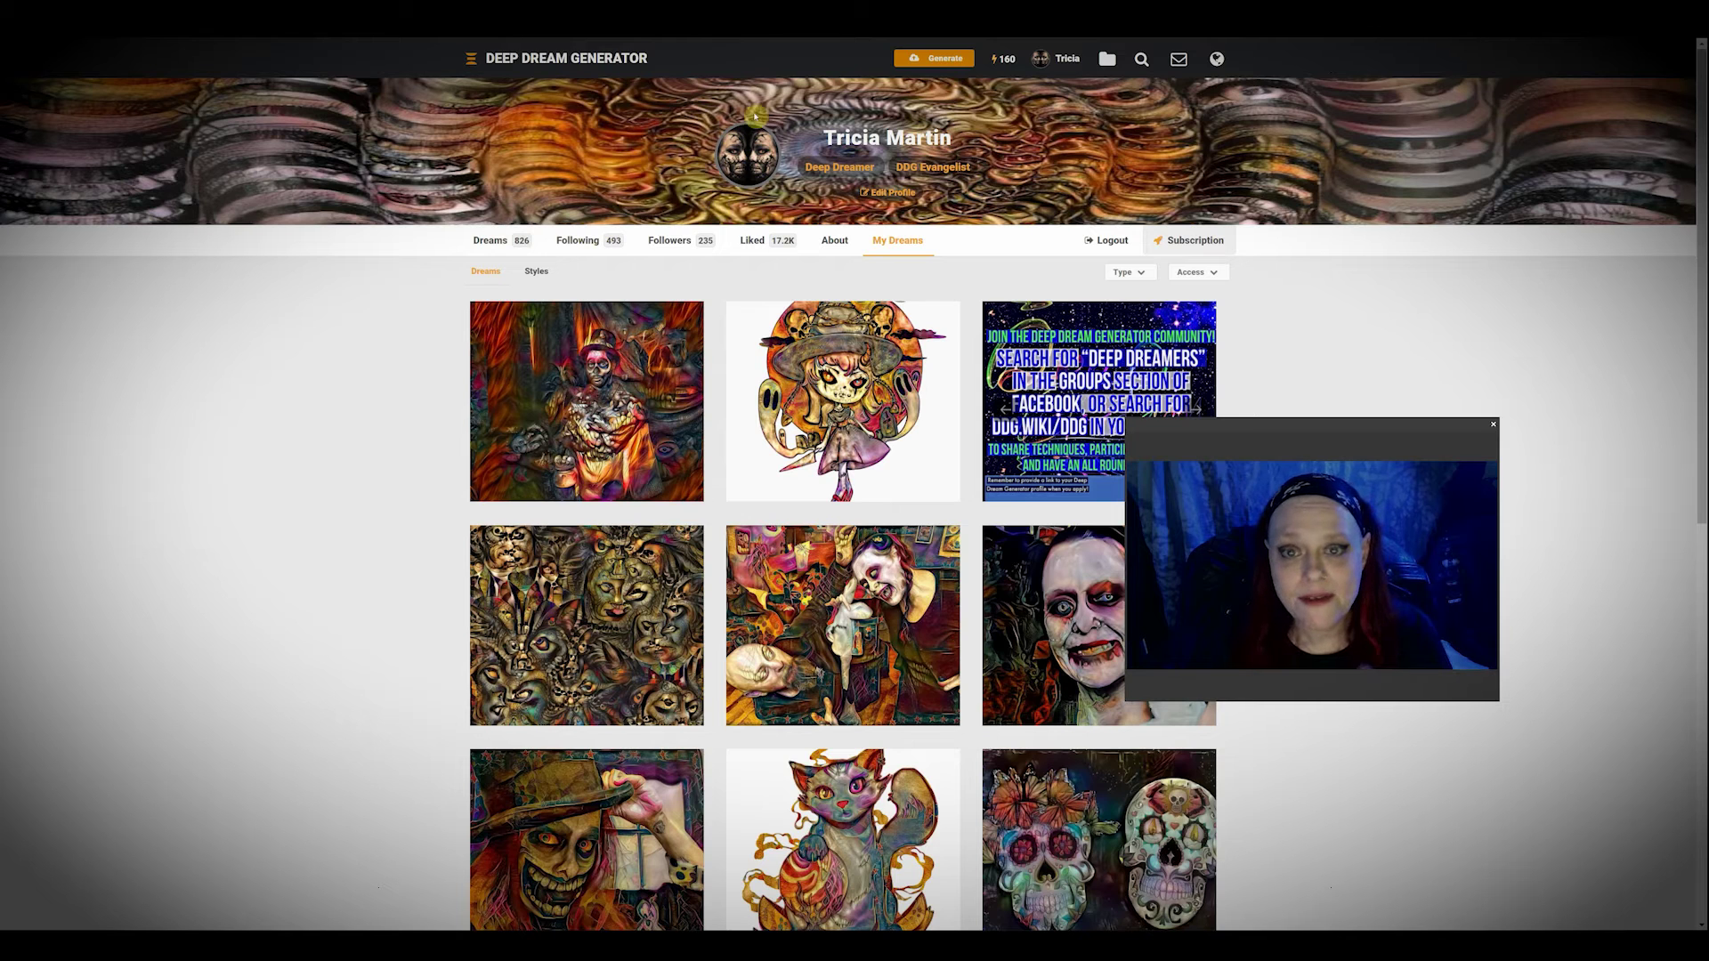
left_click(1108, 58)
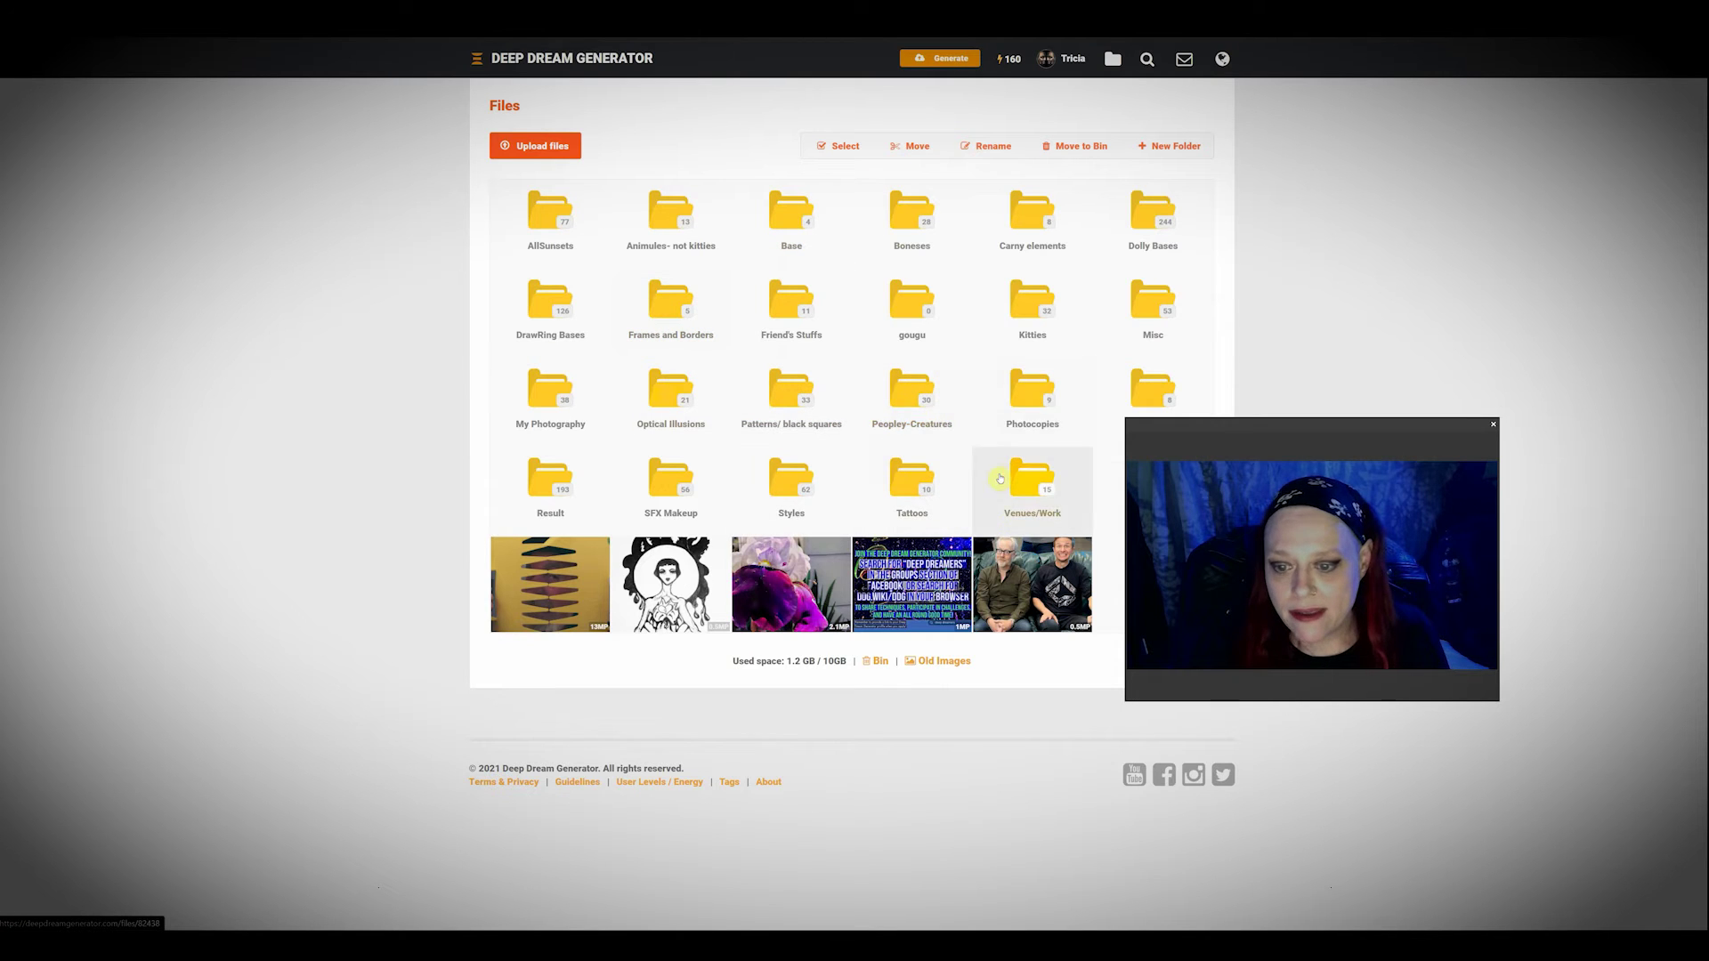
left_click_drag(1155, 428, 1240, 452)
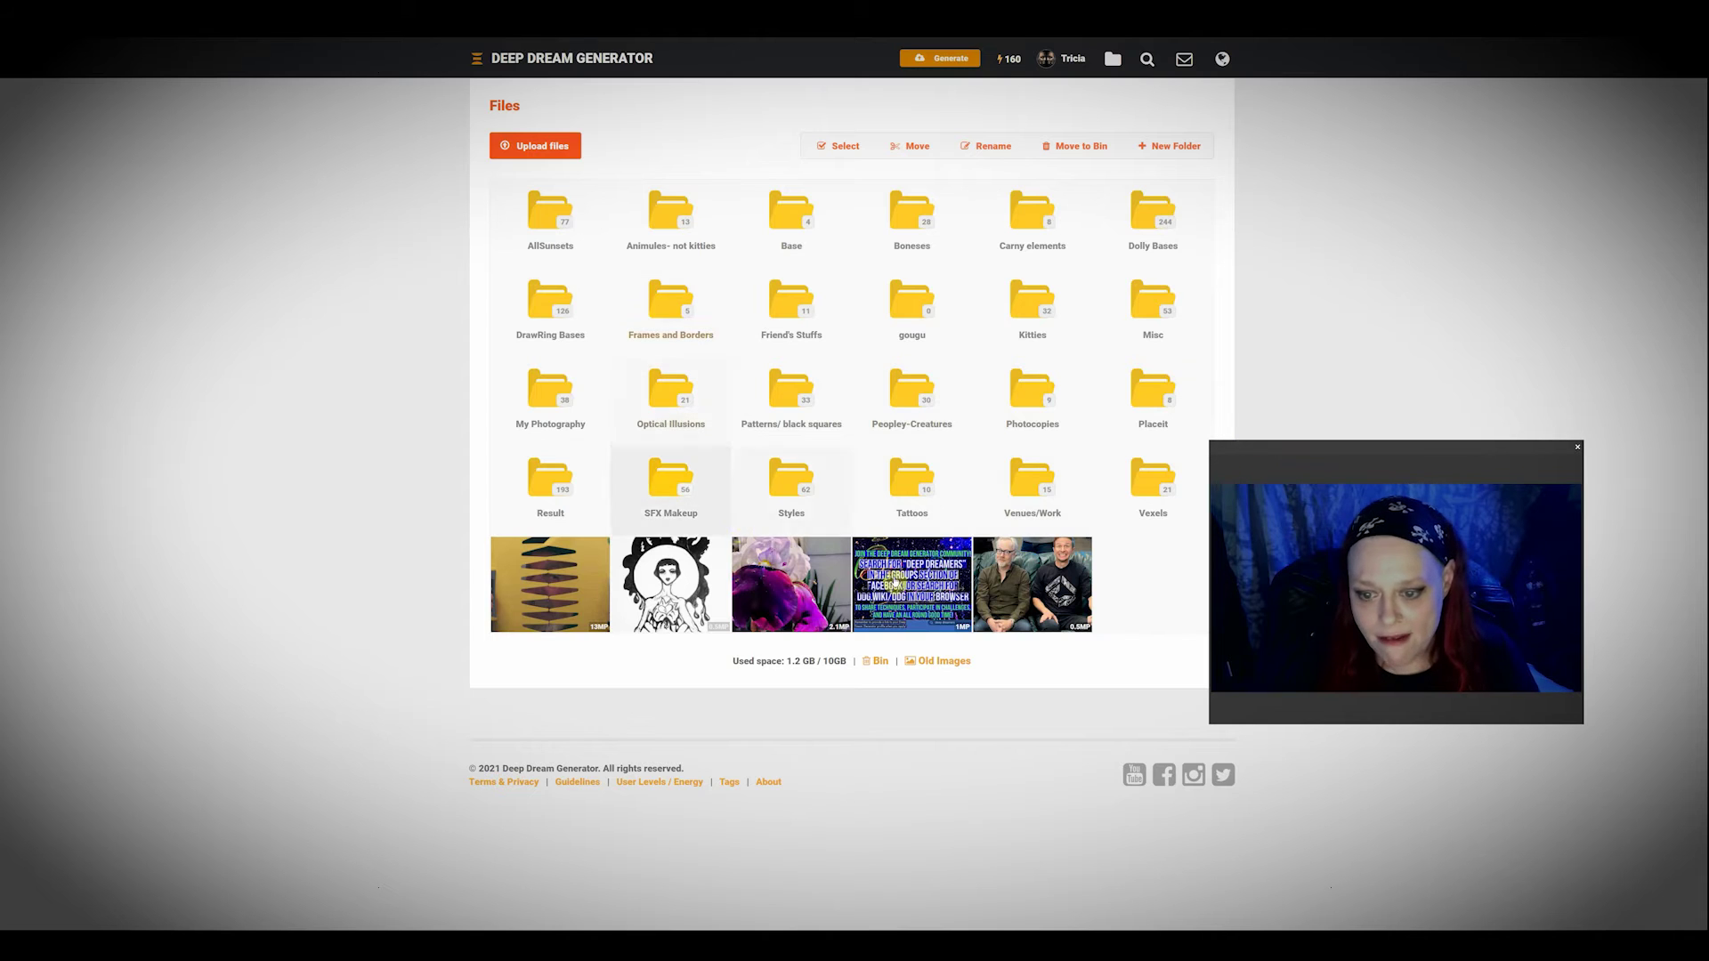
left_click(1151, 411)
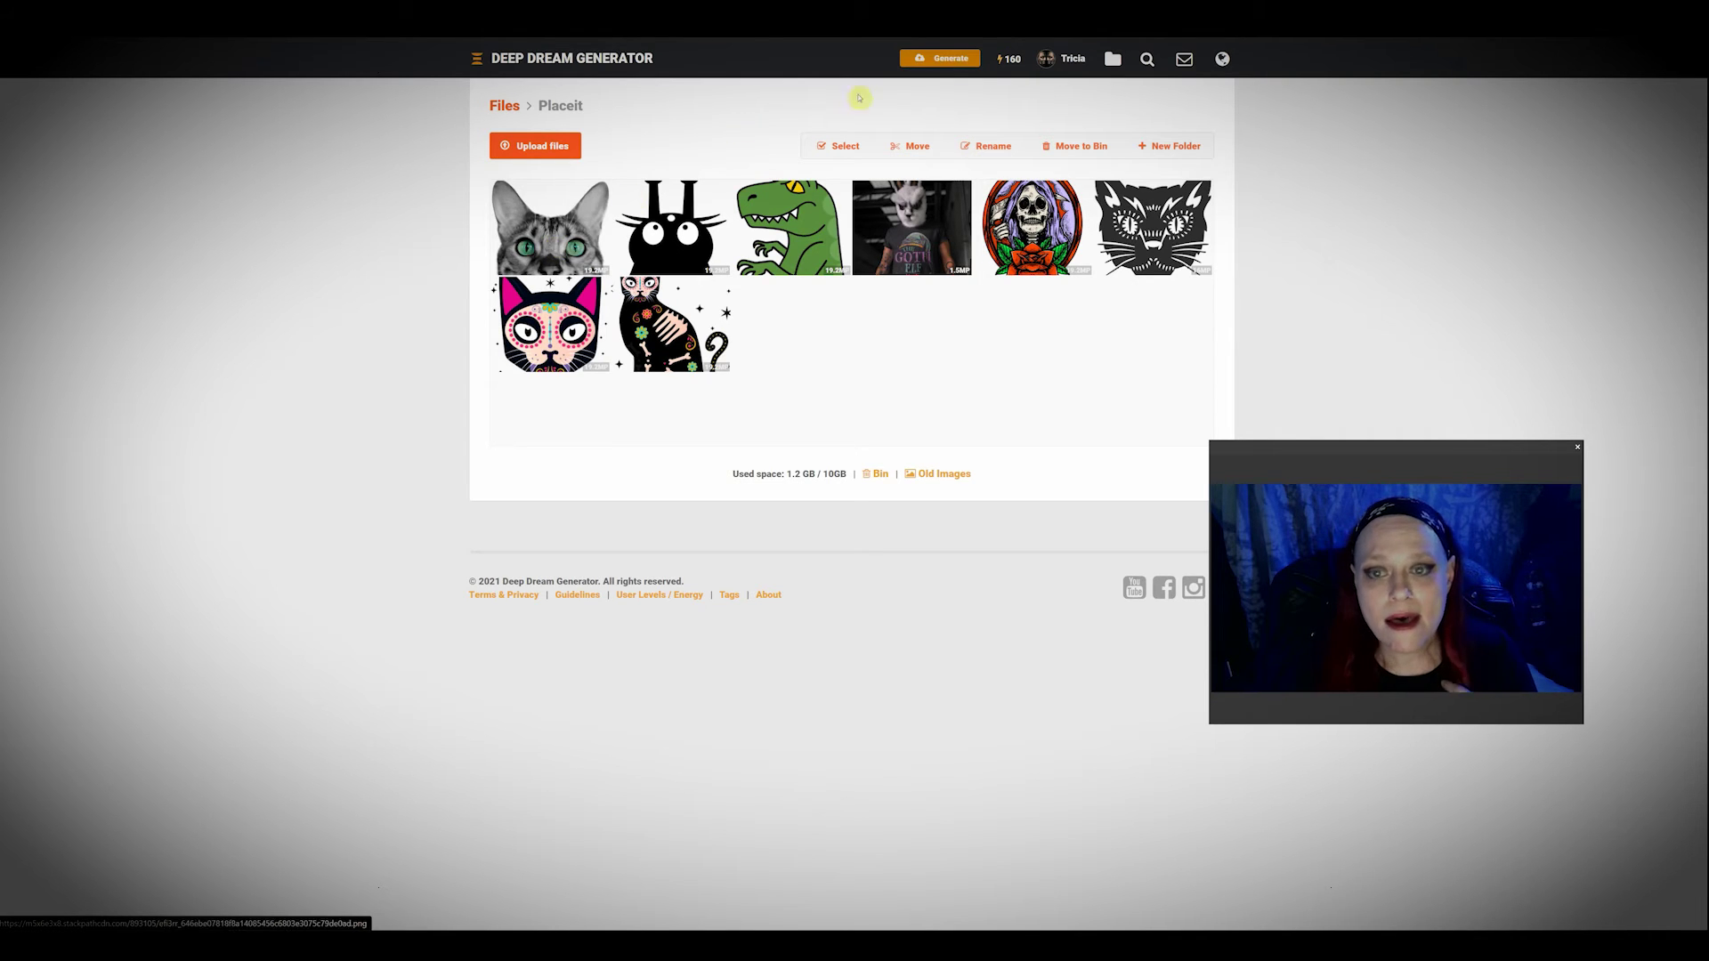
Step: Start a Deep Style generation with the grey cat head as base image and the golden-orange fur texture as style image
left_click(942, 62)
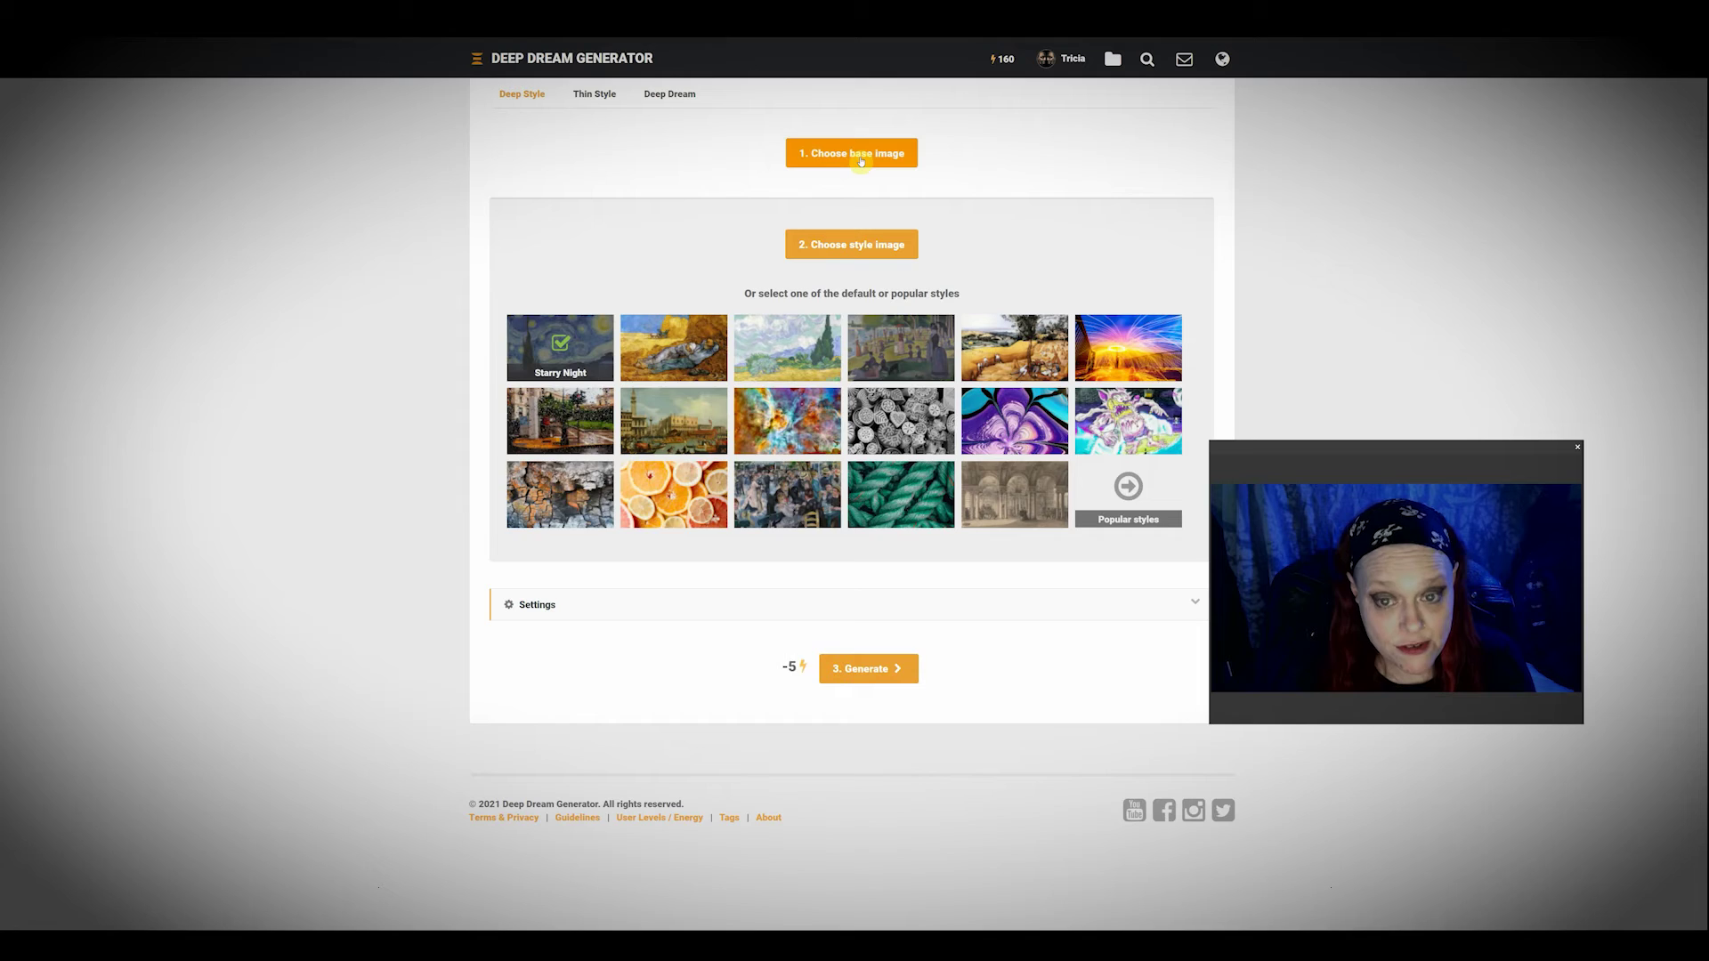
left_click(860, 161)
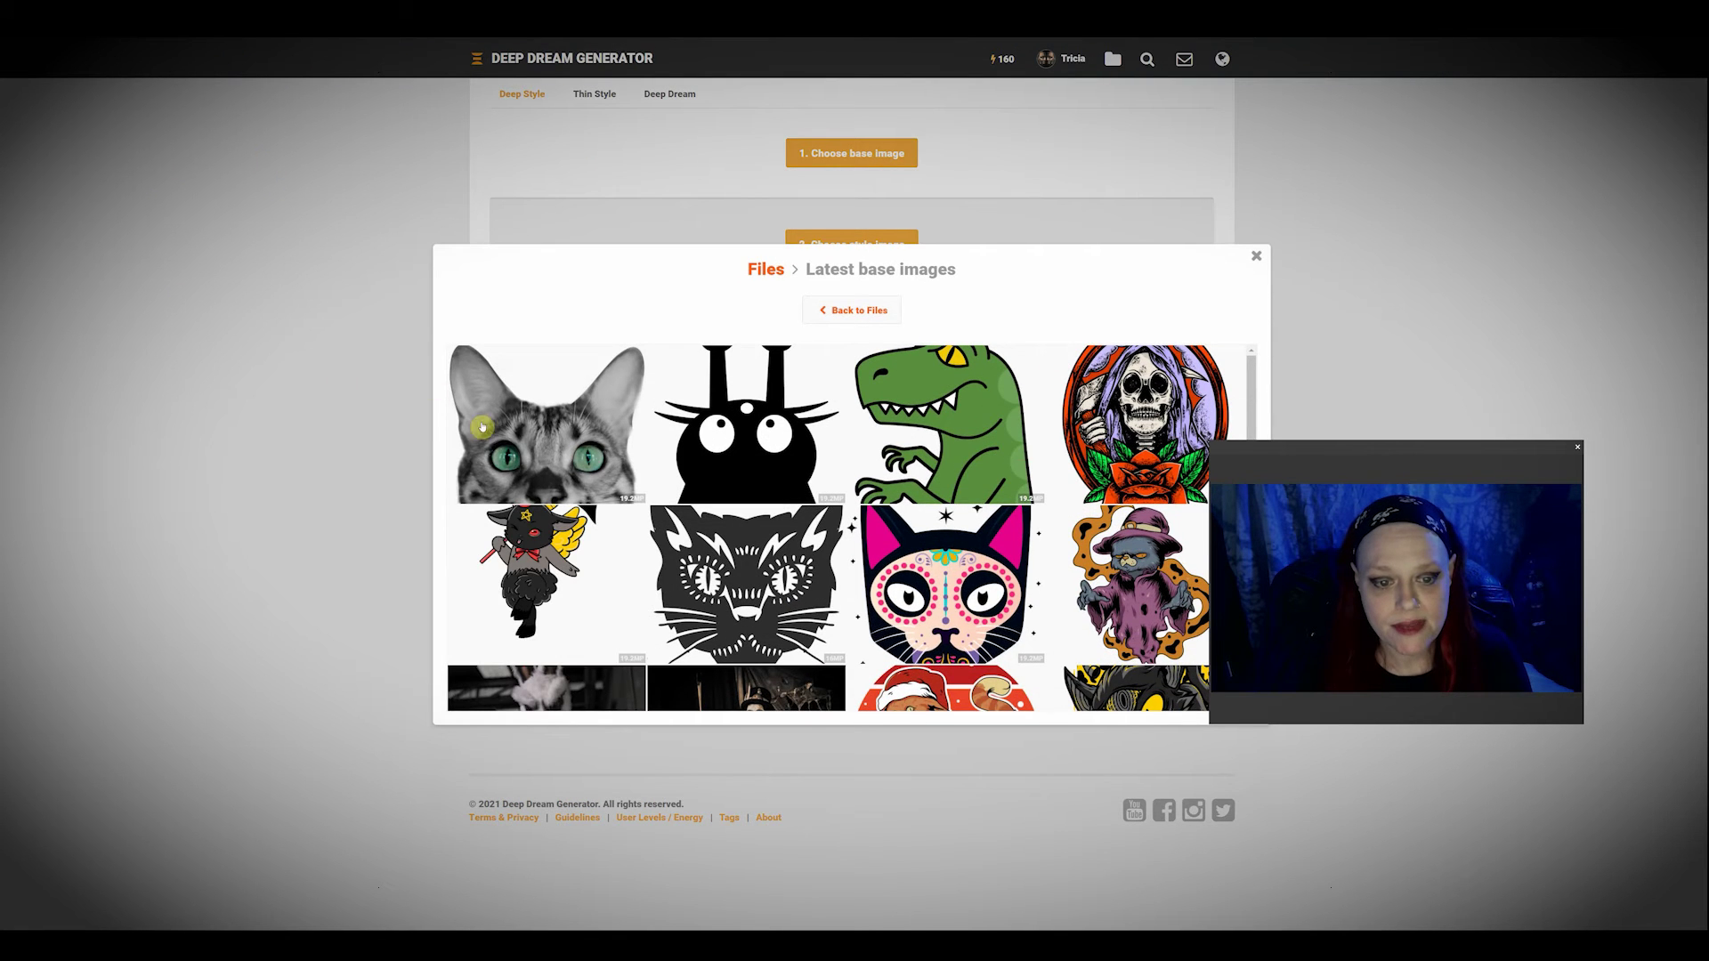
left_click(483, 427)
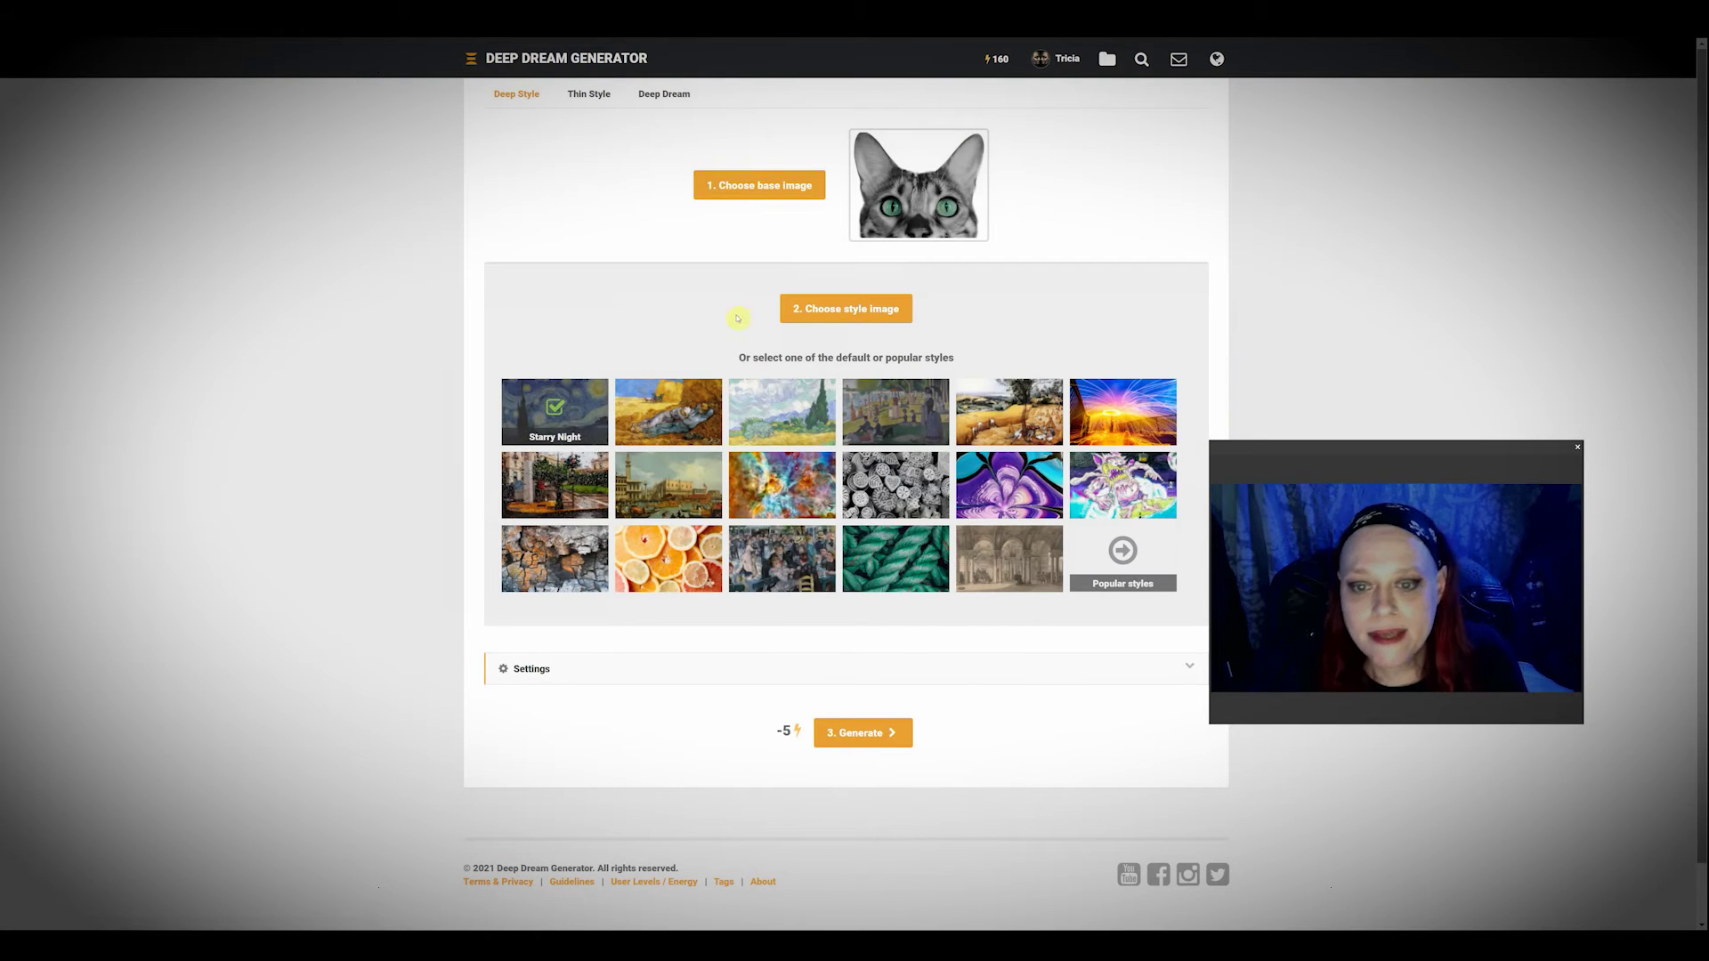
left_click(865, 310)
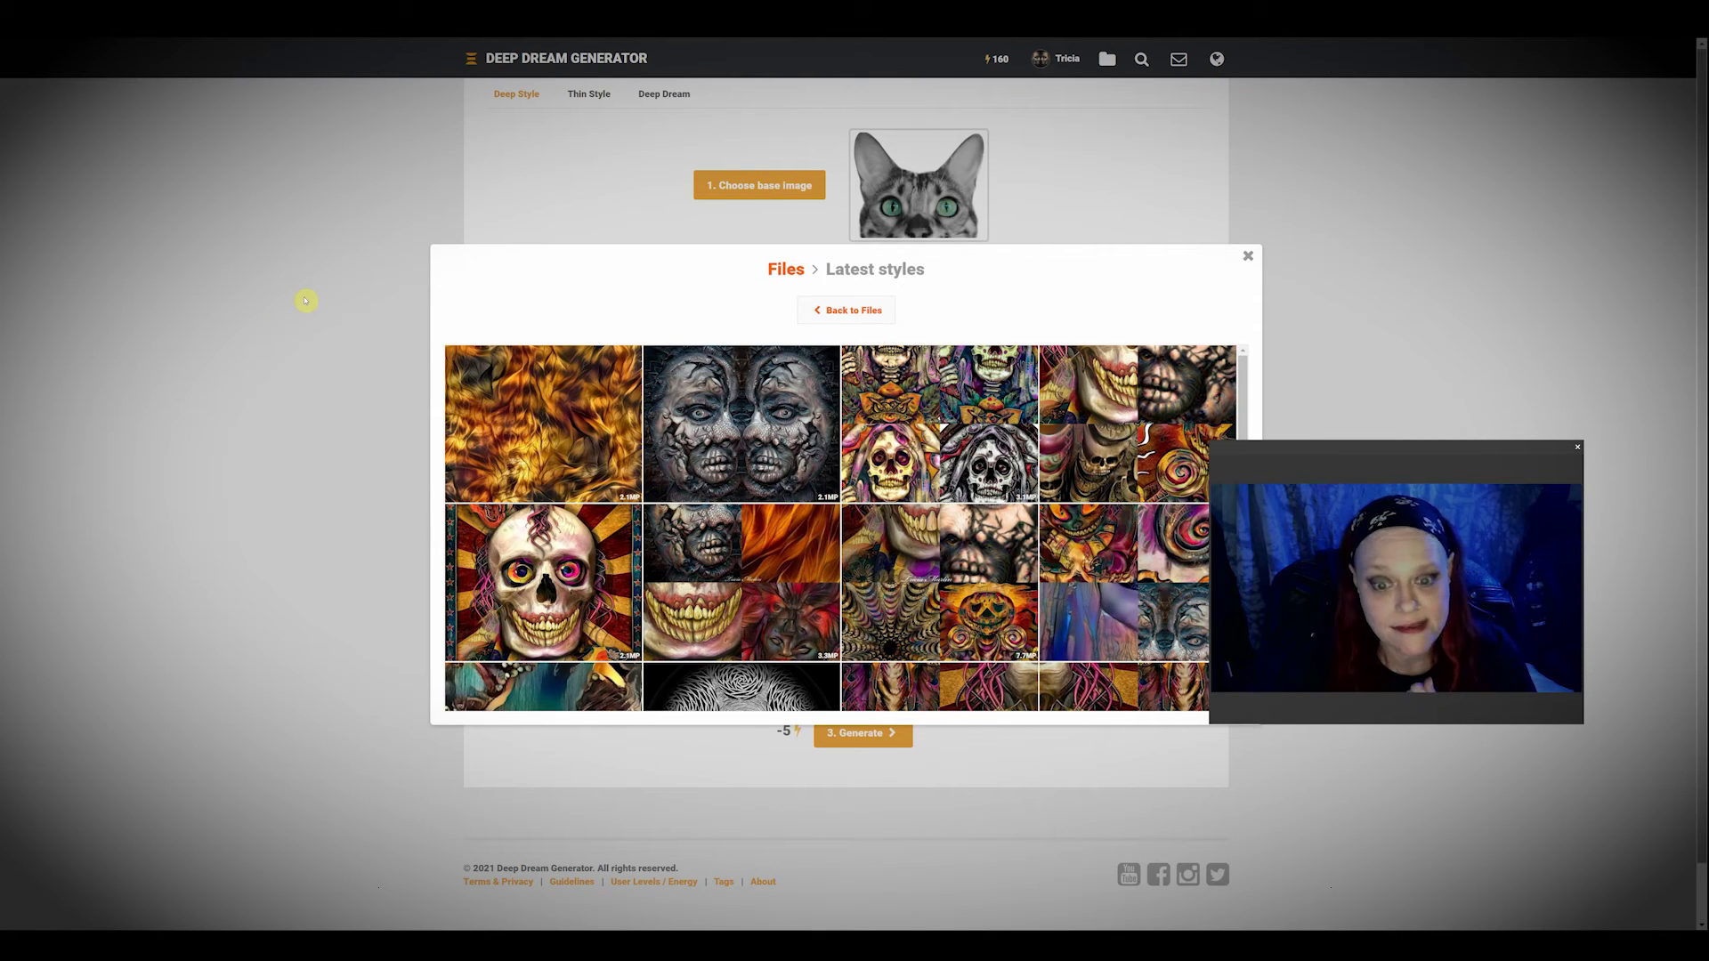
left_click(545, 425)
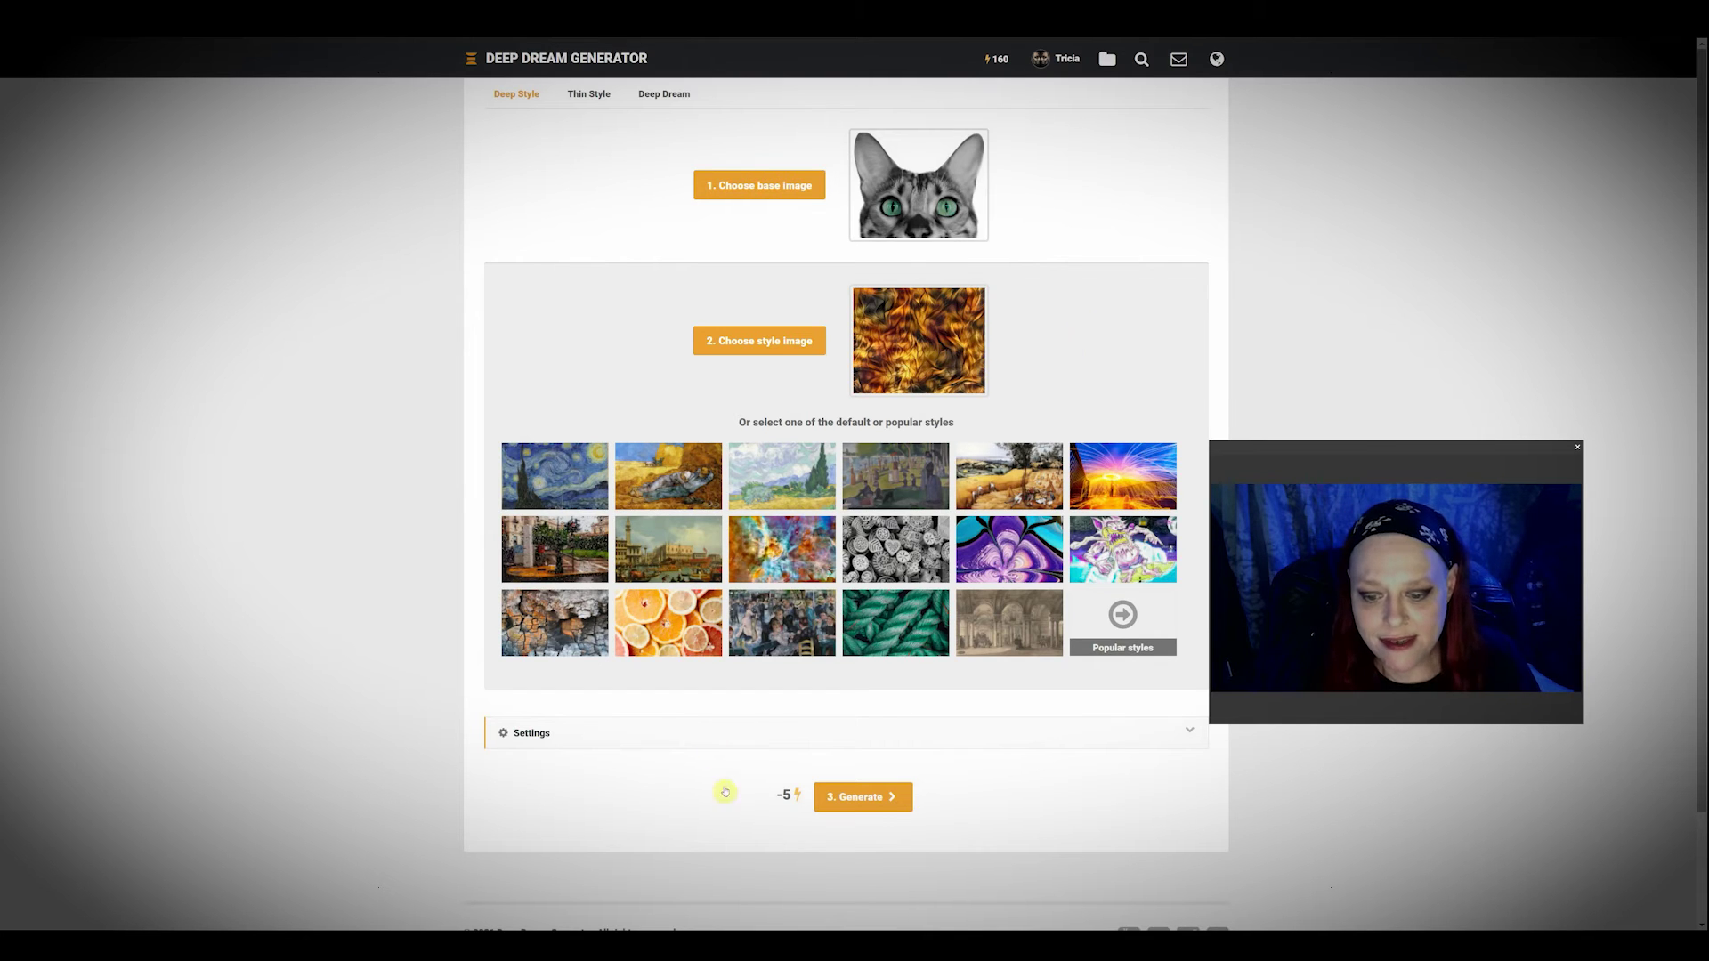
Step: Expand the generation settings and view the AI Enhance options, keeping Auto
left_click(1158, 743)
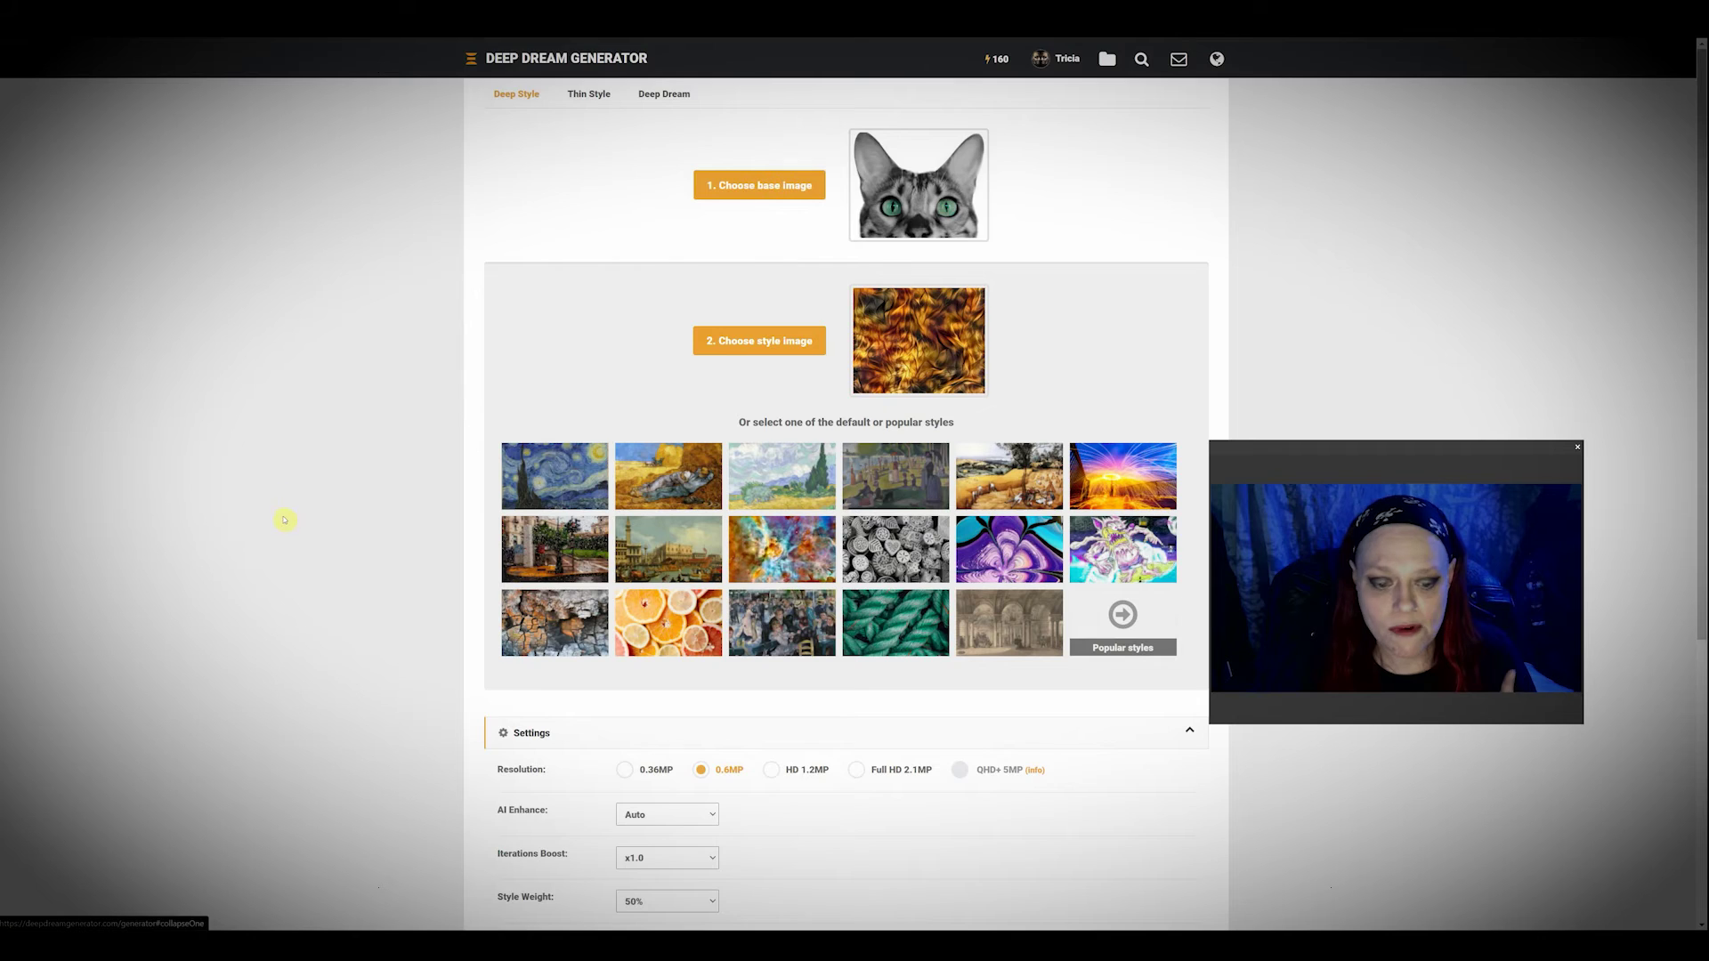
scroll(298, 472, "down", 2)
scroll(298, 473, "down", 1)
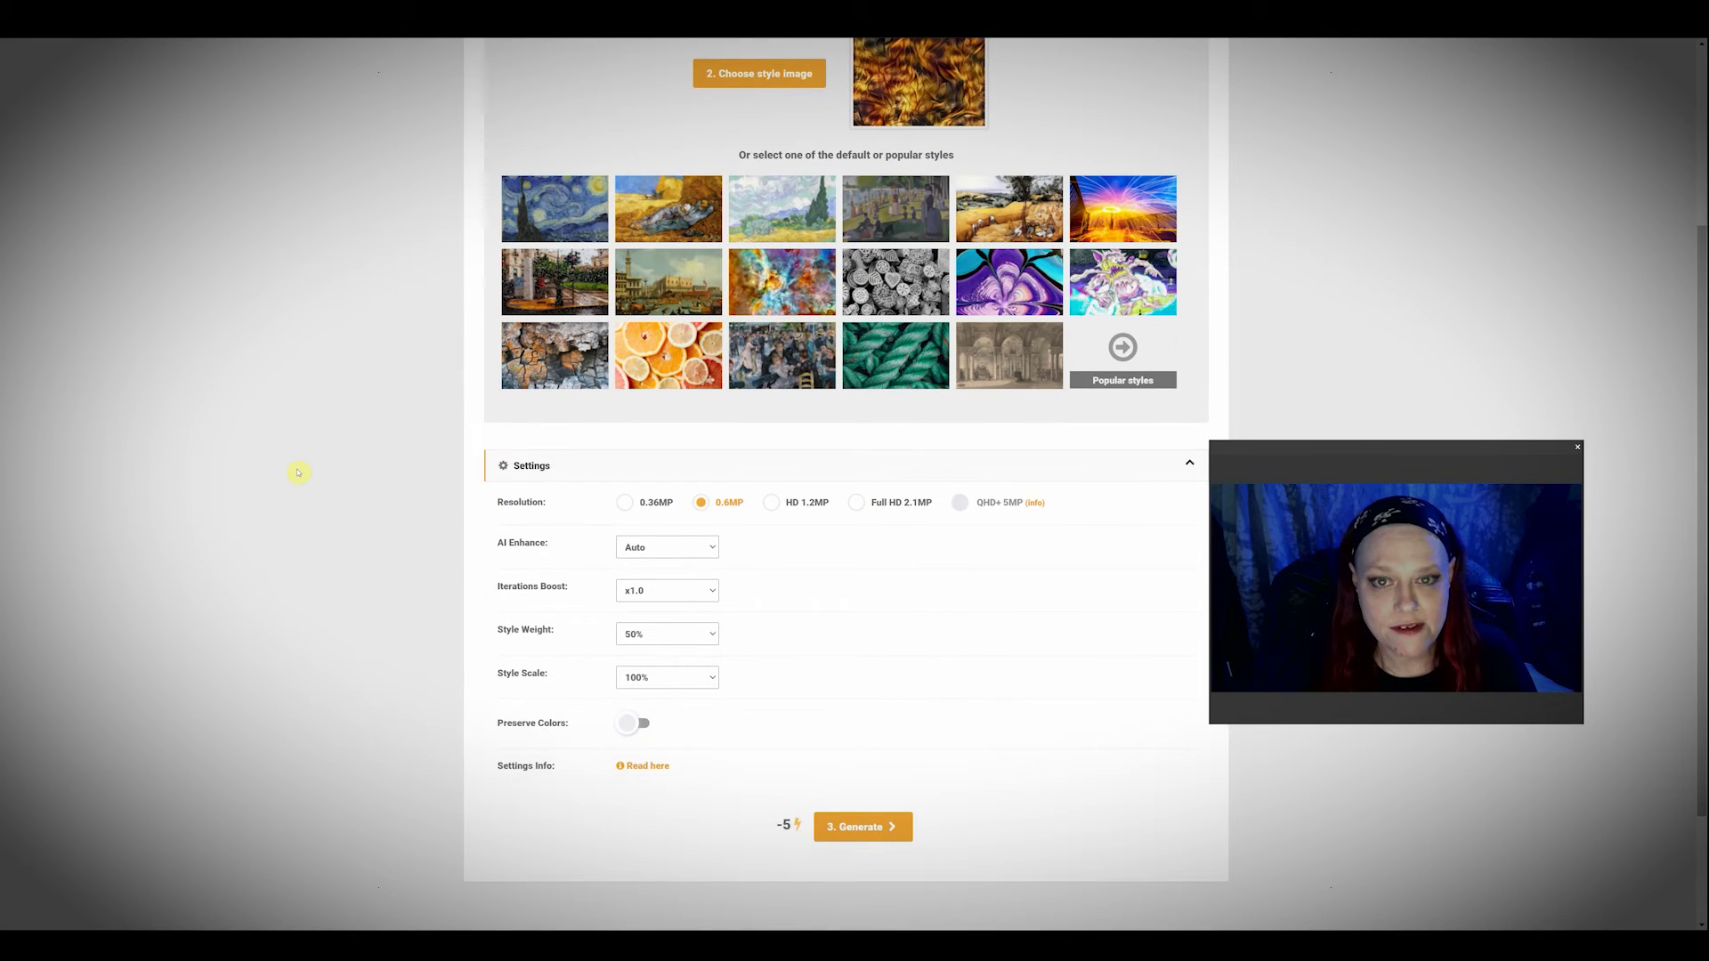
scroll(298, 473, "down", 1)
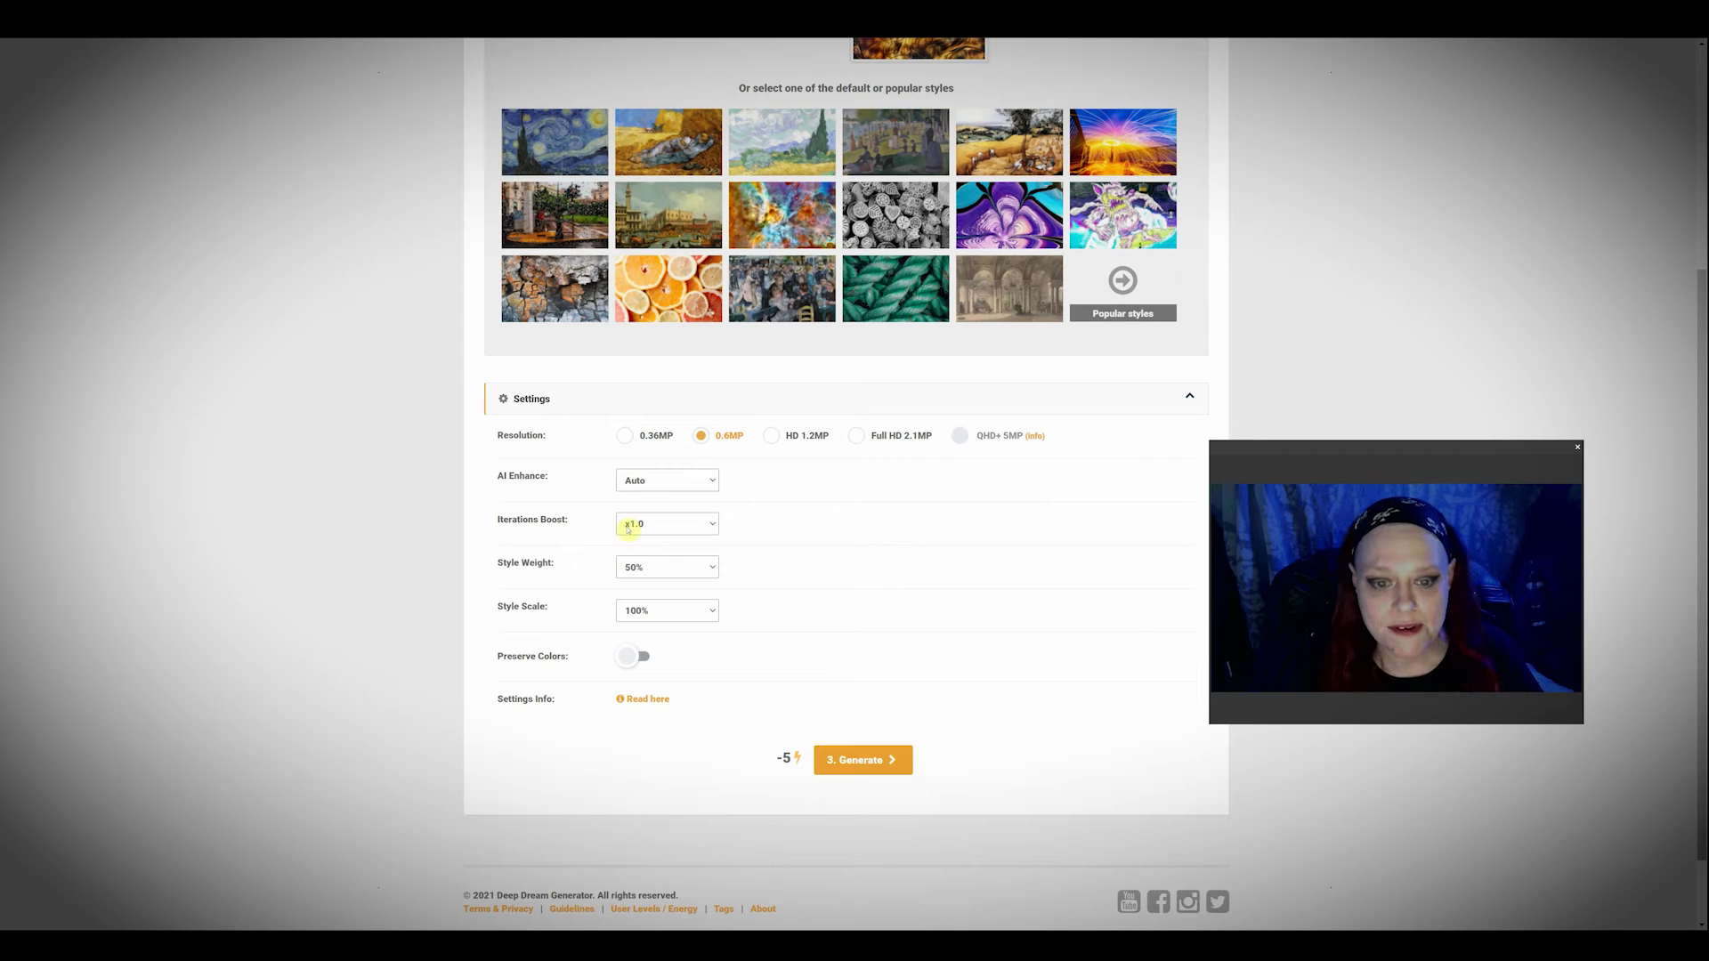
left_click(676, 489)
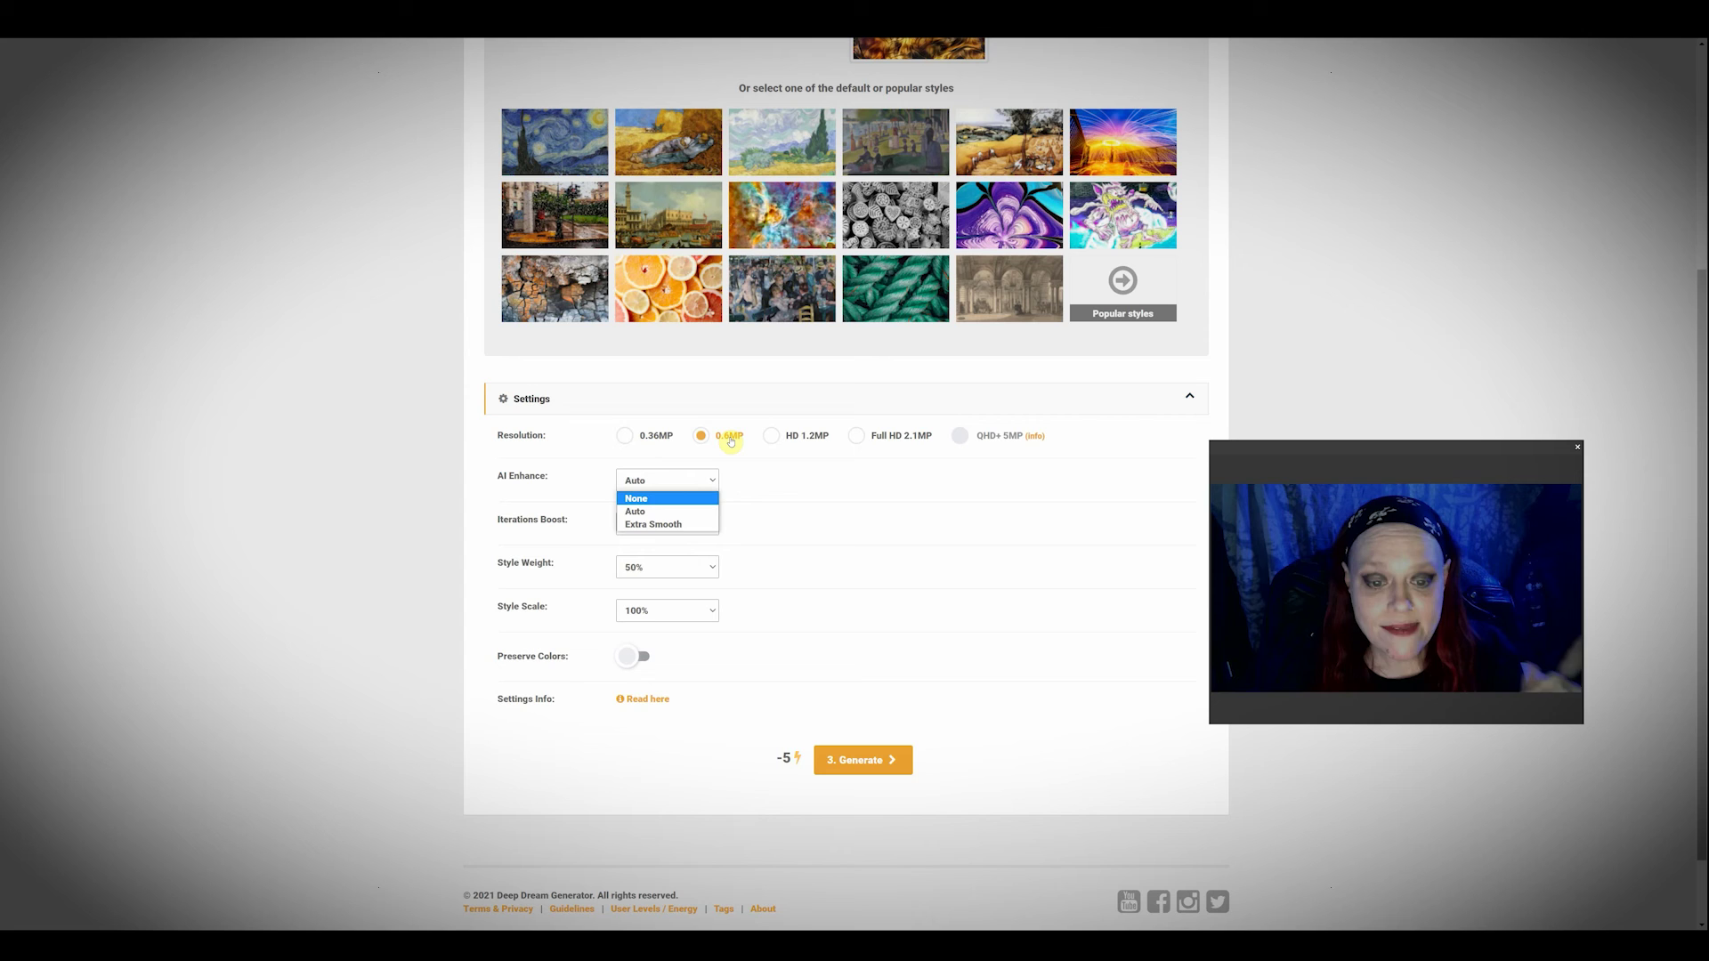
left_click(705, 479)
Step: Try an Iterations Boost of x0.6 and return it to x1.0
left_click(710, 524)
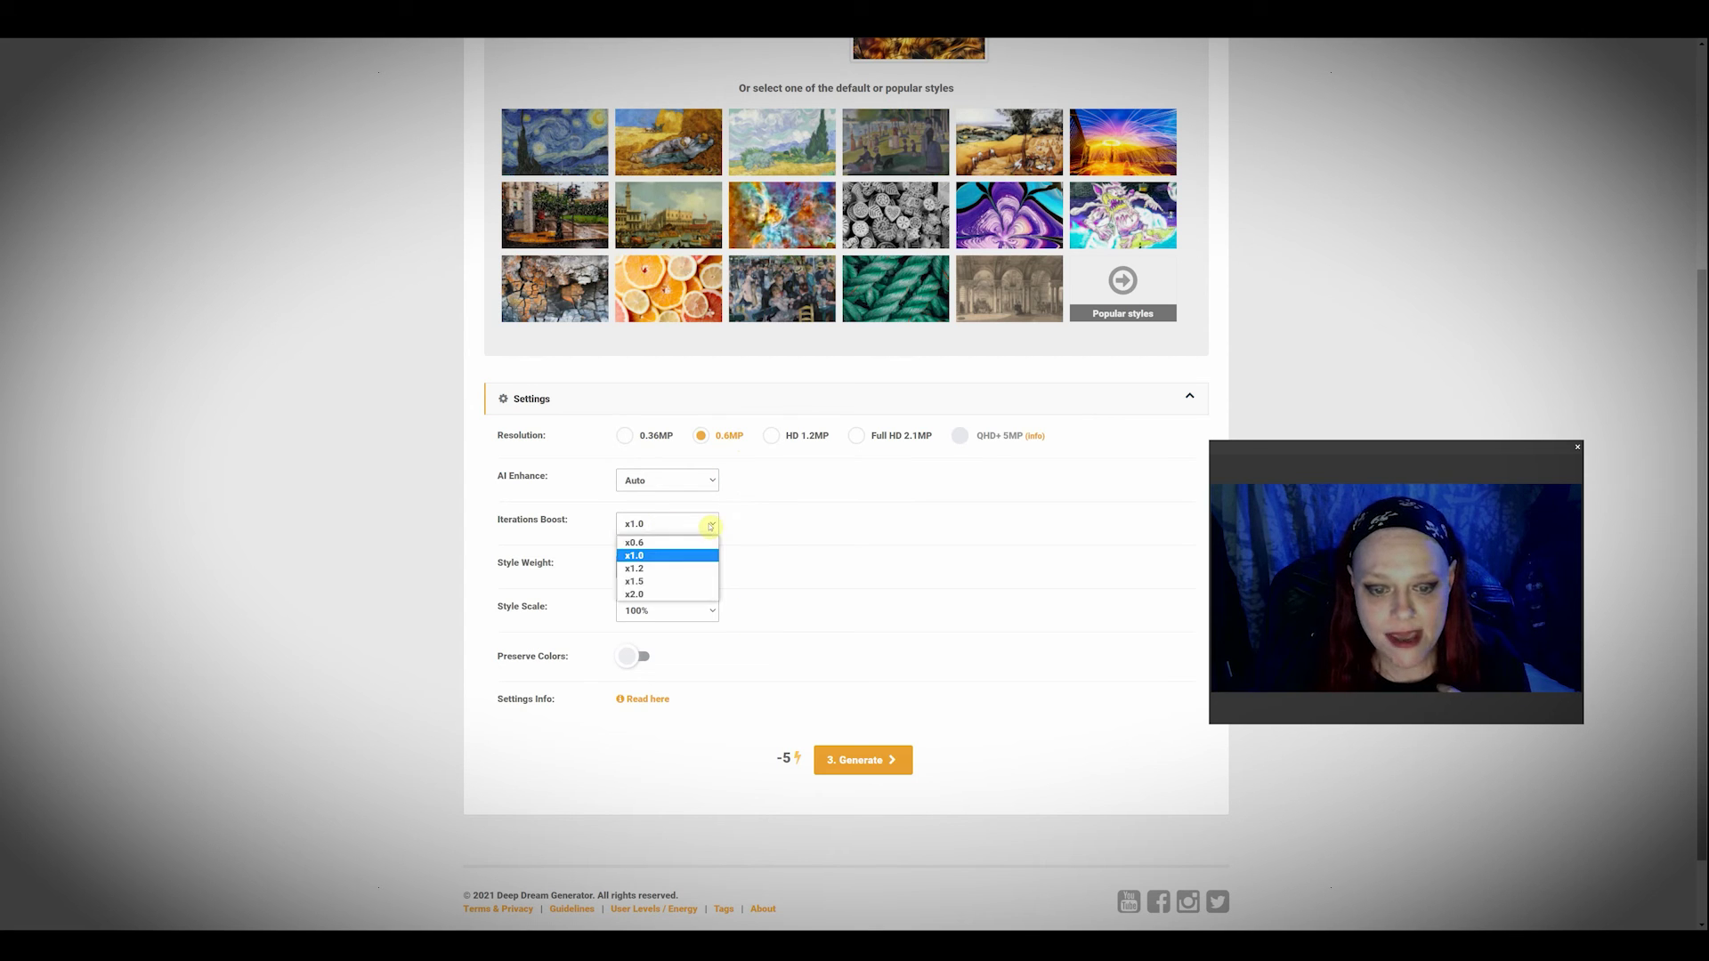
left_click(694, 547)
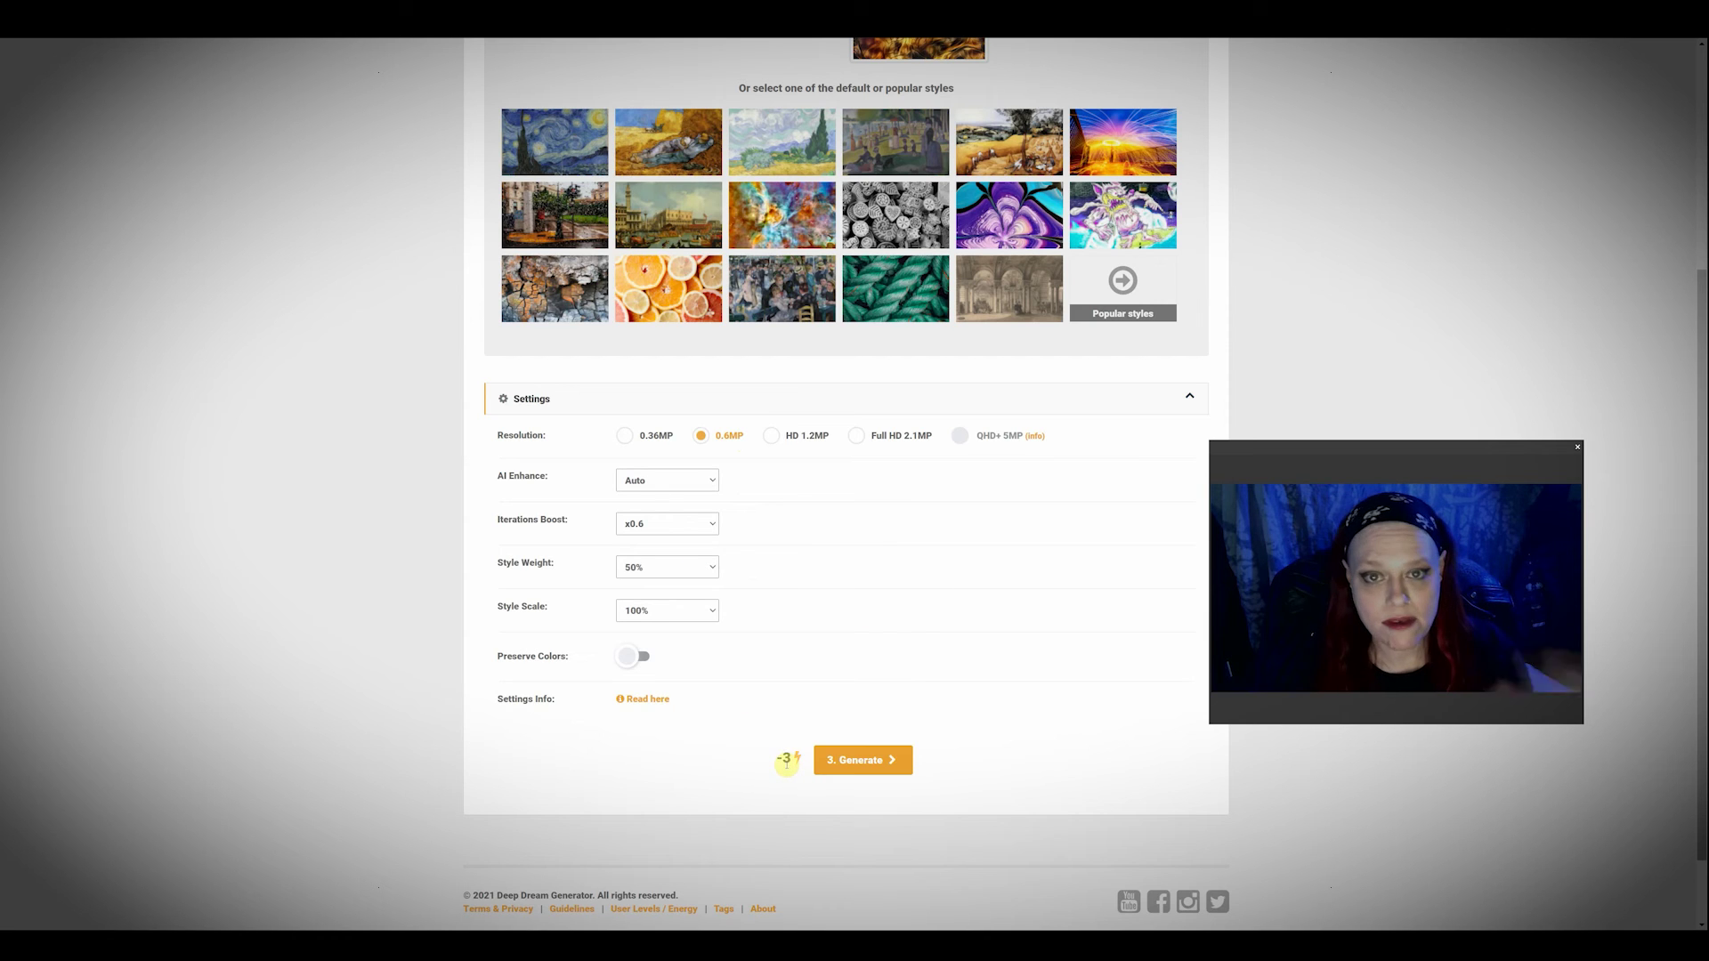
left_click(691, 525)
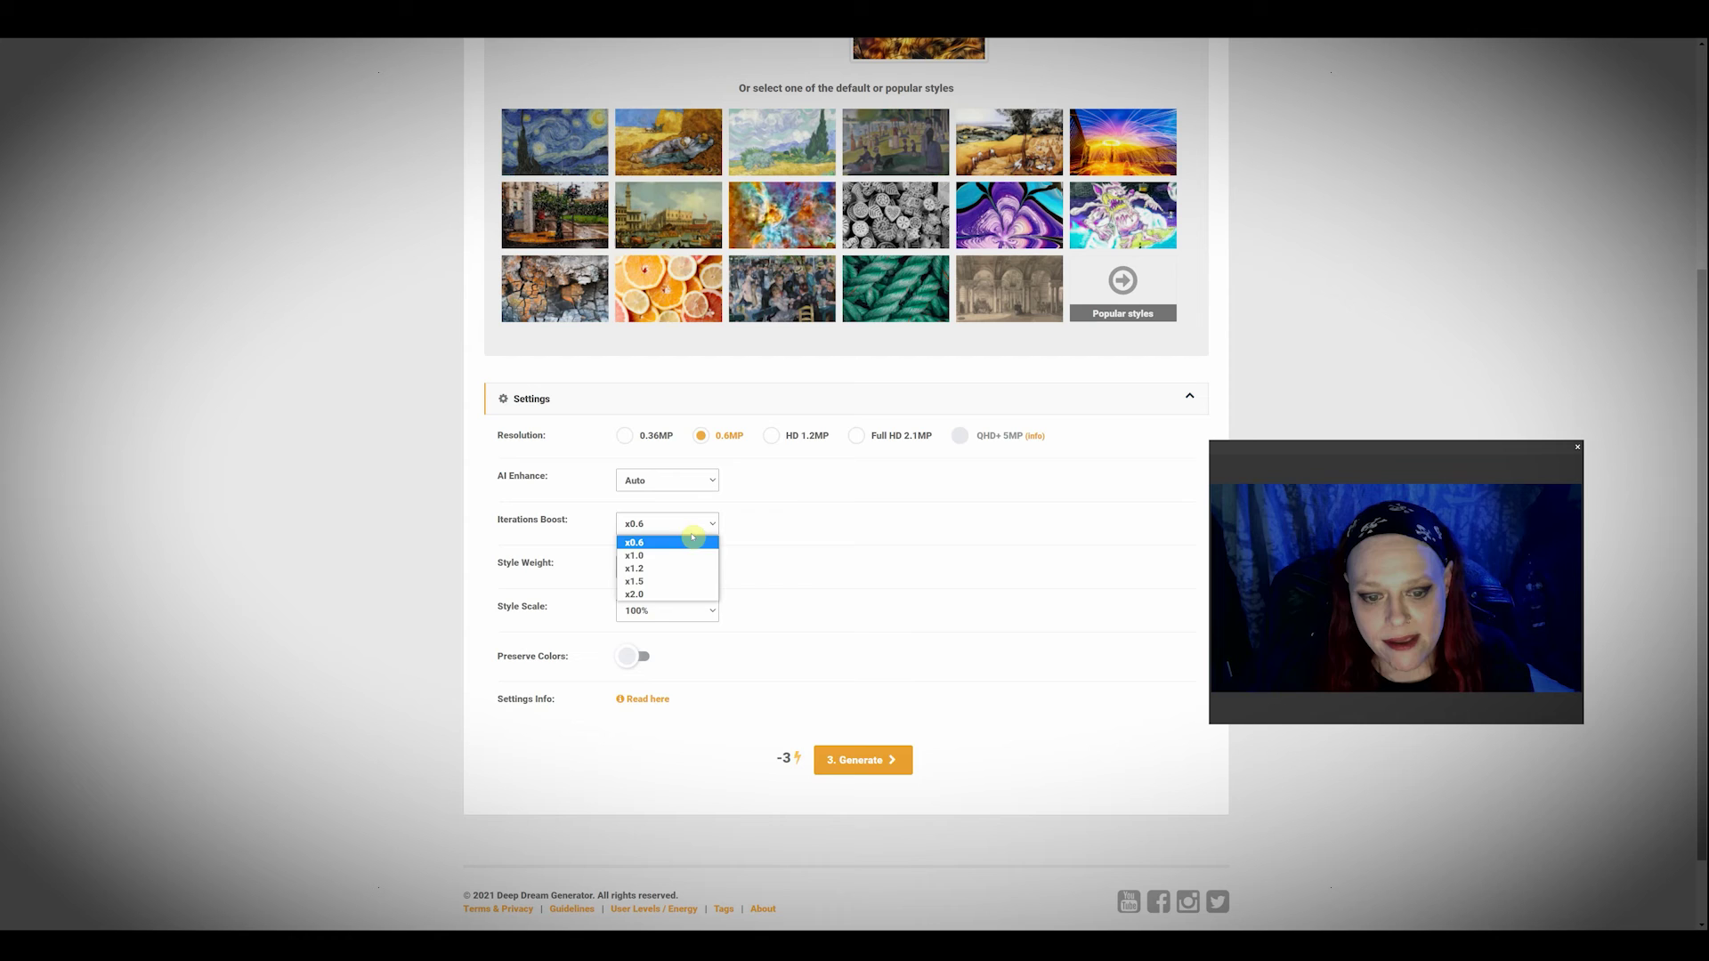
left_click(687, 555)
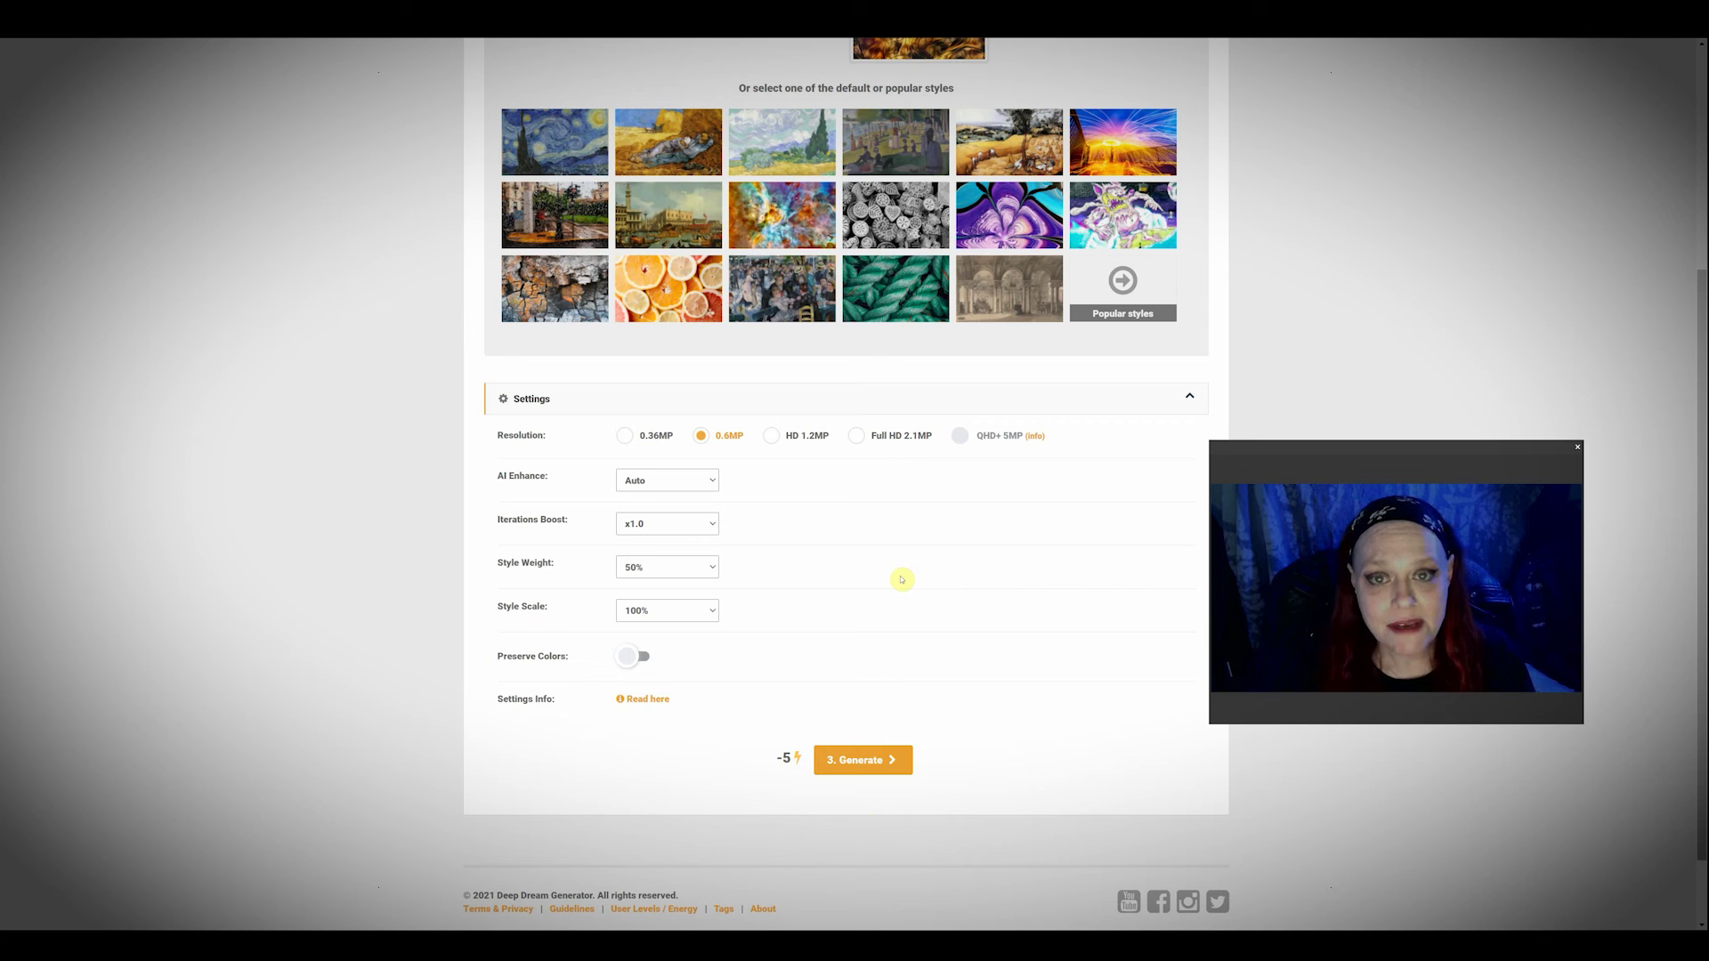
Step: Switch to the media player showing the side-by-side stylized cat heads and uncover the whole comparison
mouse_move(479, 925)
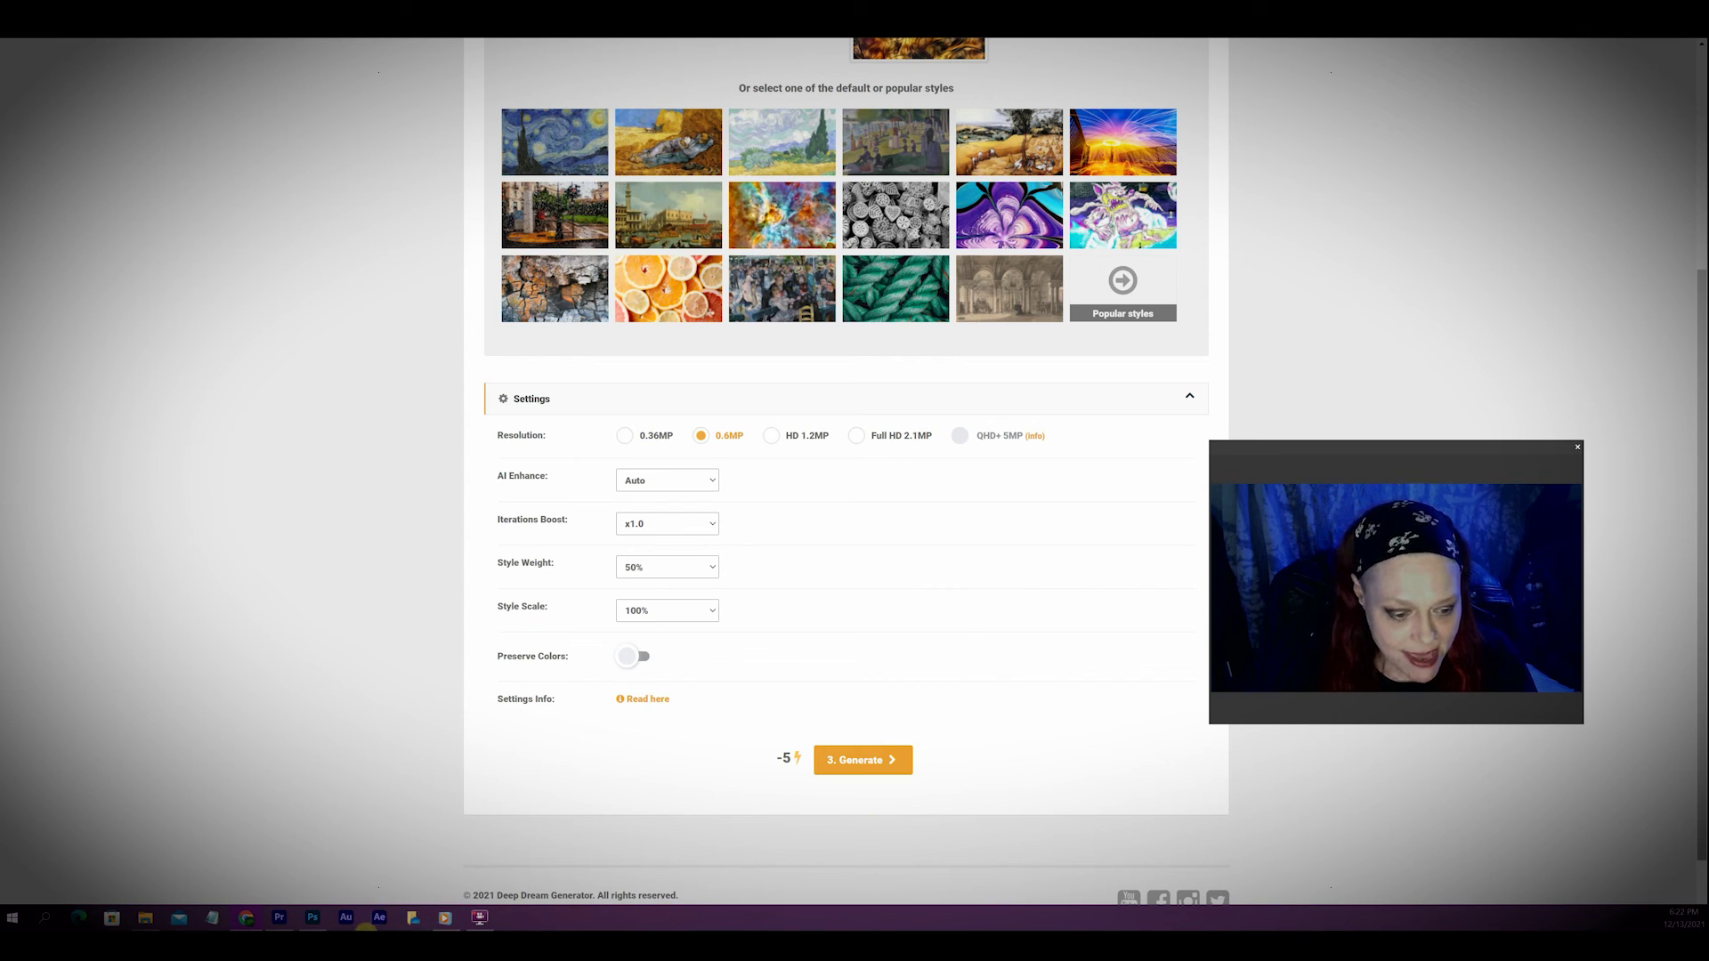
scroll(719, 626, "up", 4)
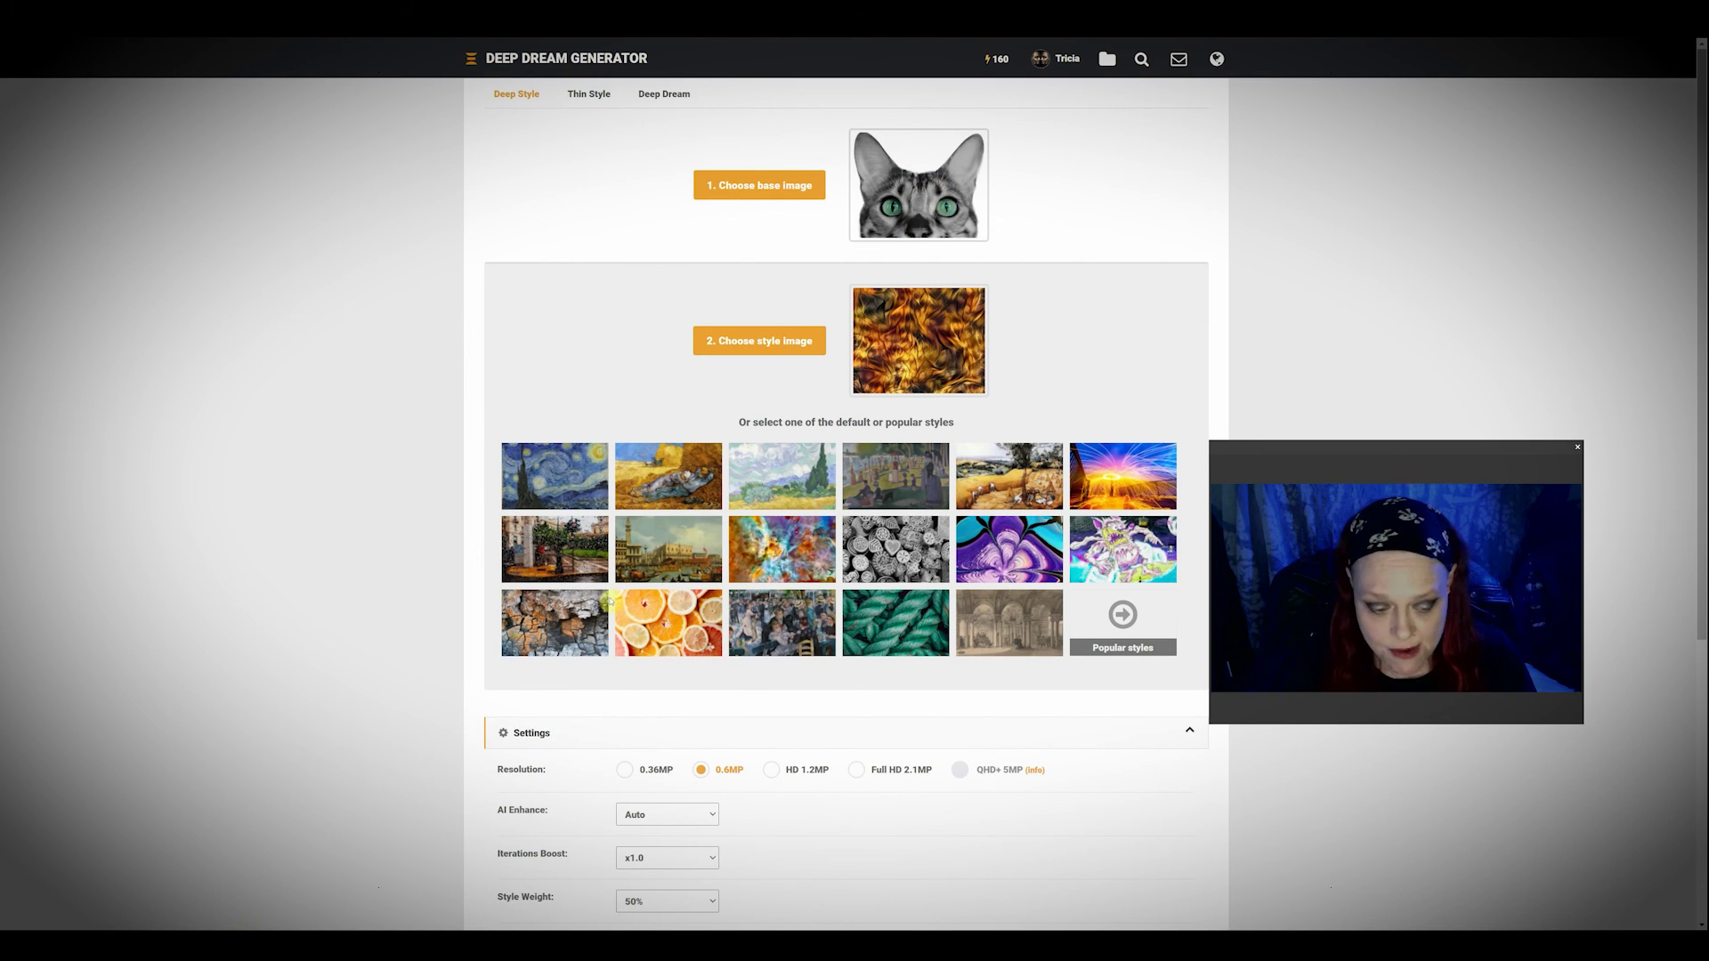
mouse_move(264, 926)
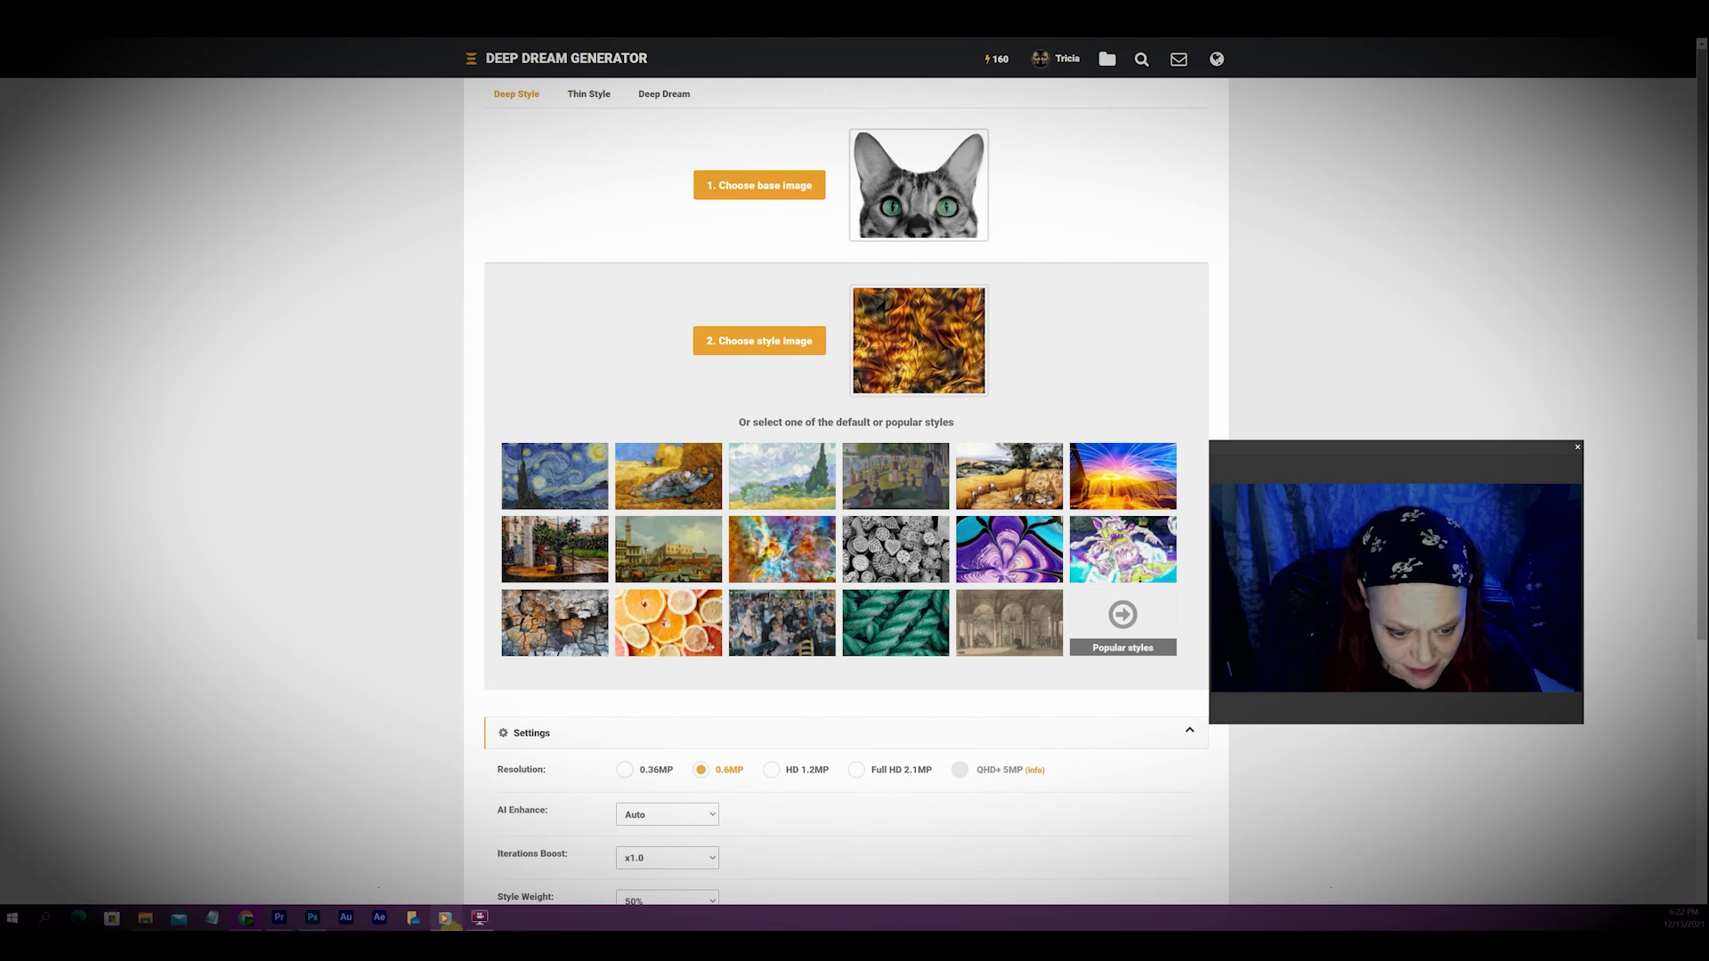
left_click(445, 918)
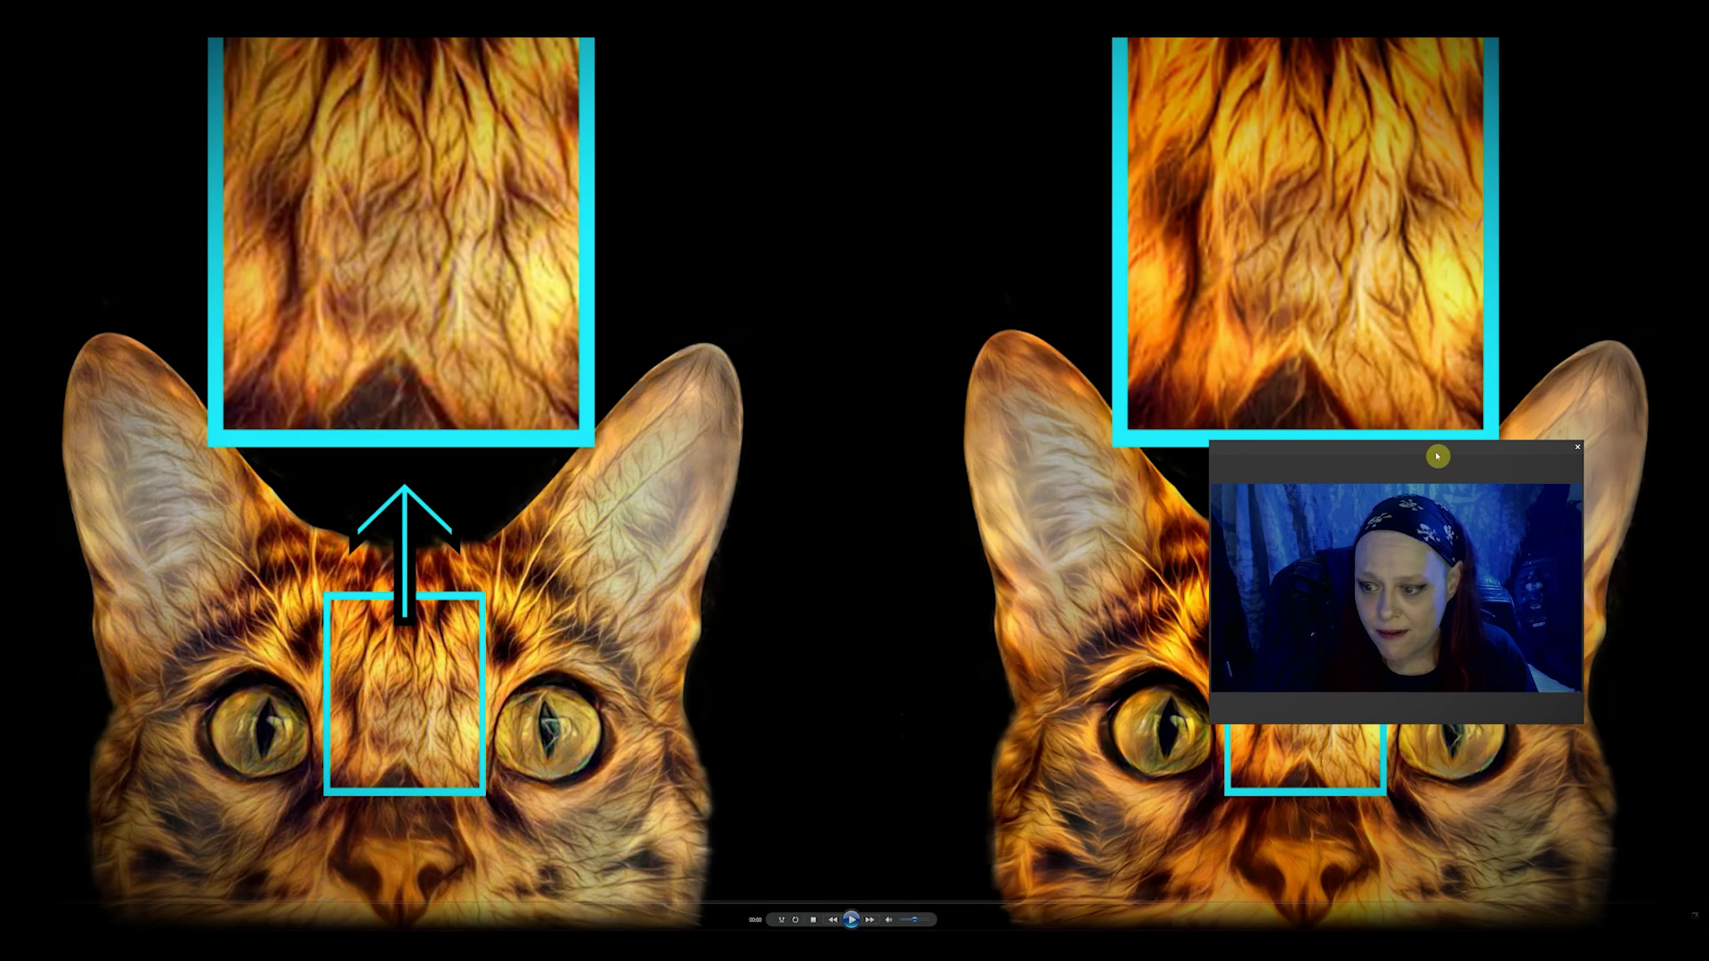
left_click_drag(1436, 455, 900, 622)
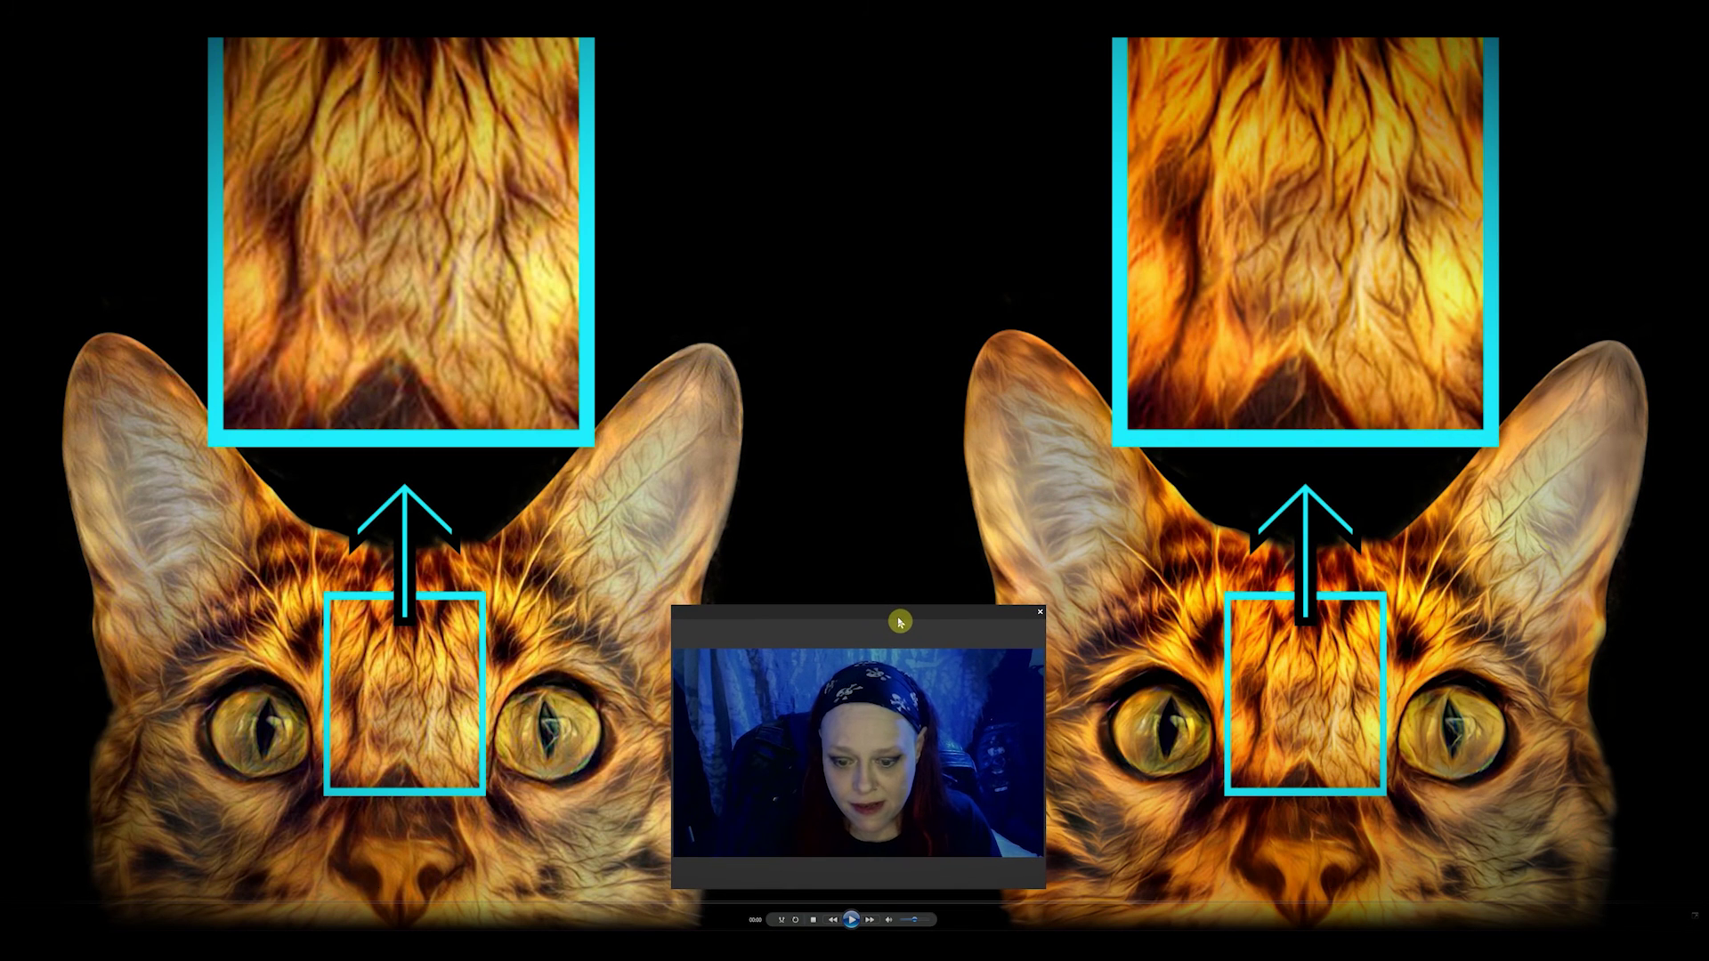